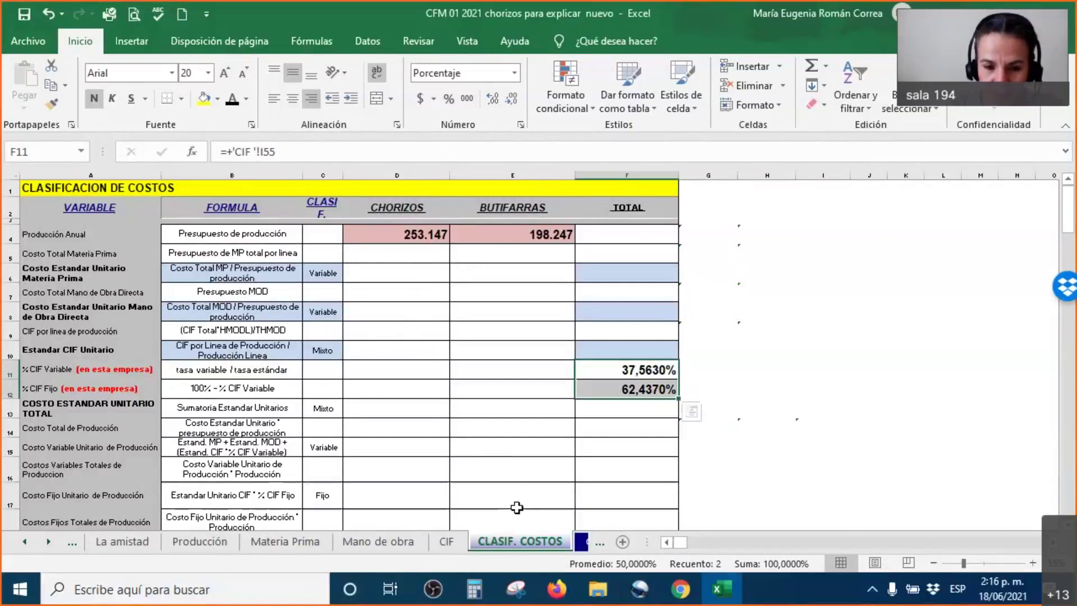
Look at the CIF sheet, return to CLASIF. COSTOS and select the chorizos and butifarras cost range D5:E18
click(452, 543)
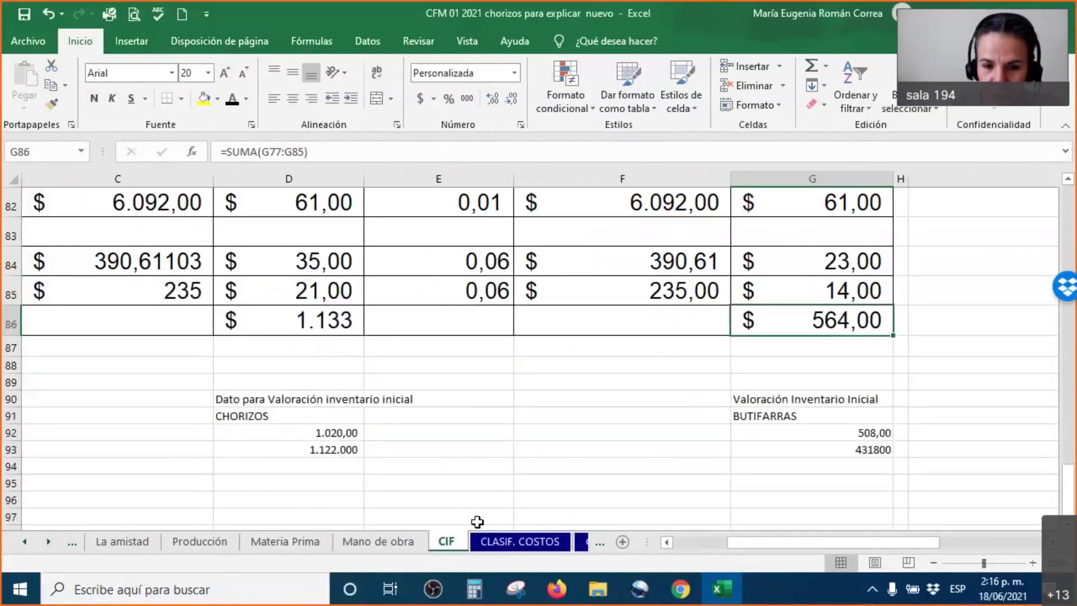
click(520, 542)
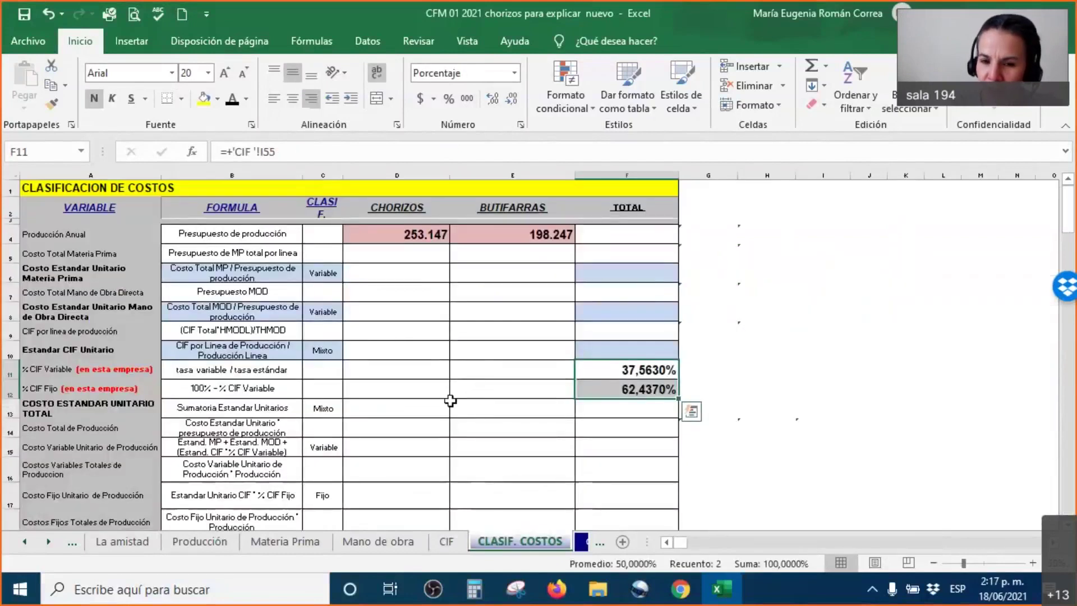
drag(427, 259, 522, 490)
right_click(522, 490)
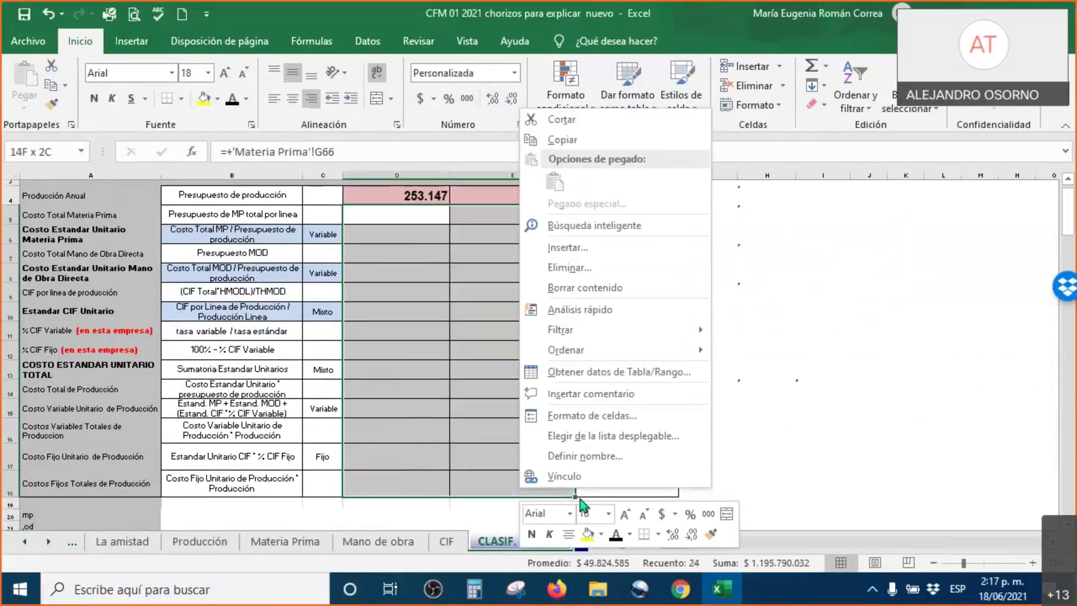
key(Escape)
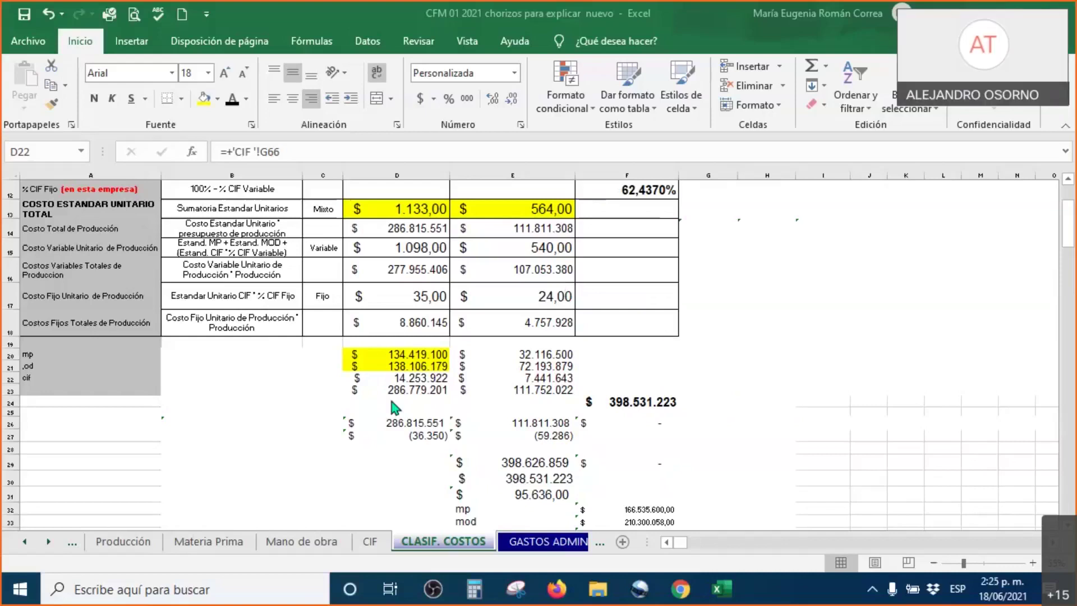
Fill the chorizos cif amount in D22 with yellow
right_click(427, 379)
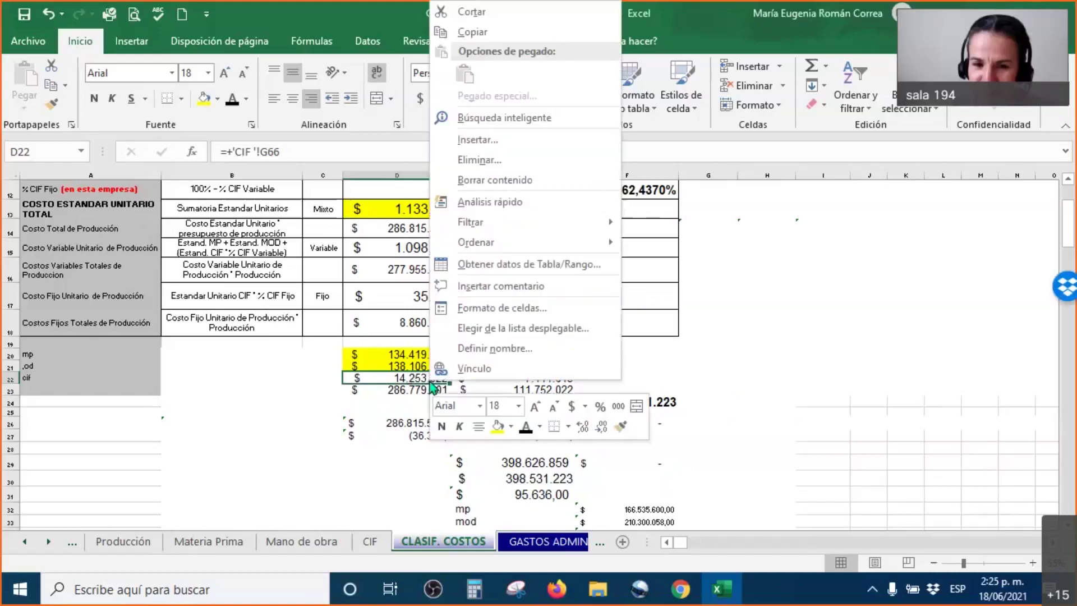
click(497, 426)
click(365, 411)
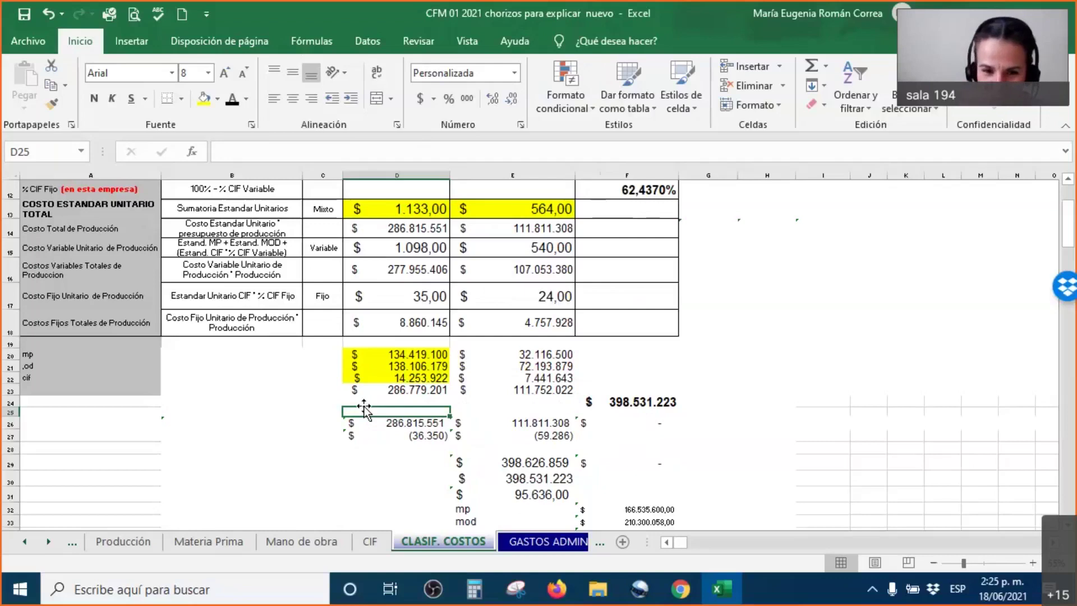
Inspect the sum formula behind the chorizos cost total in D23
click(438, 390)
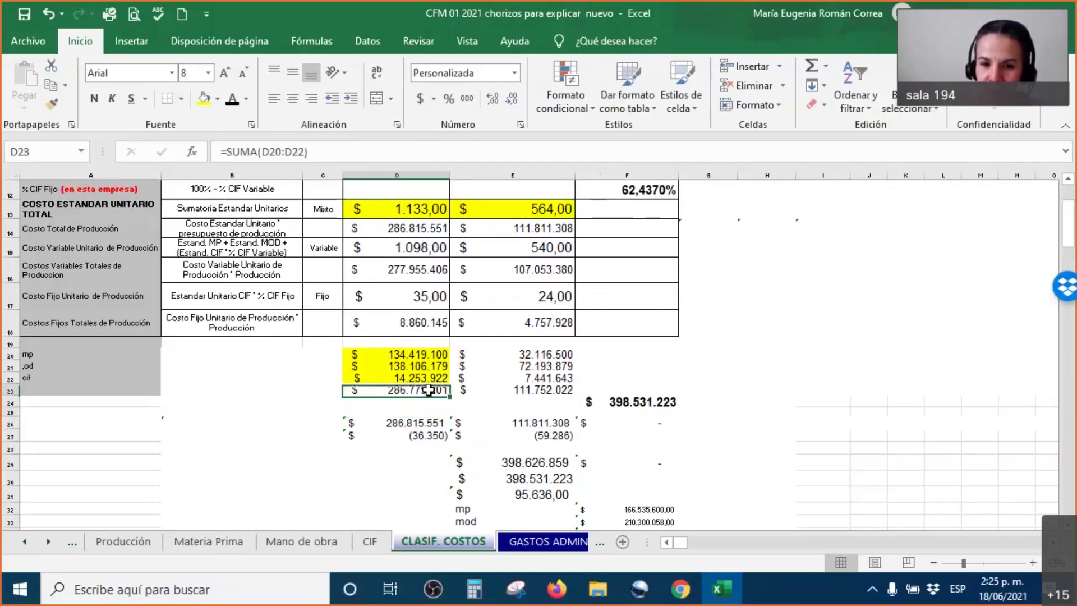
key(F2)
key(Return)
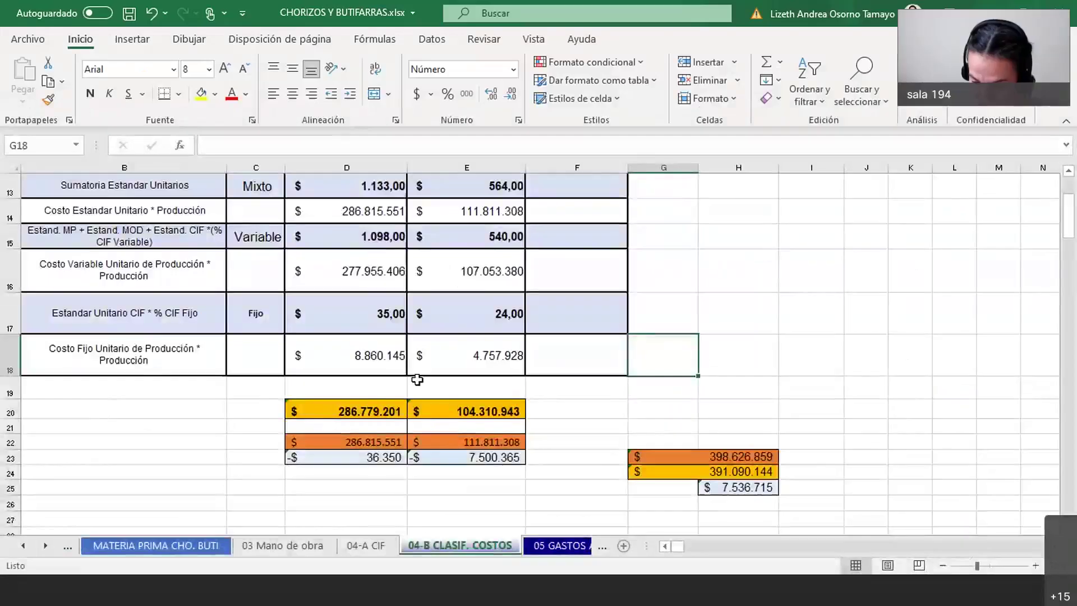
Examine the formula in D20 on the 04-B CLASIF. COSTOS sheet of CHORIZOS Y BUTIFARRAS.xlsx without changing it
click(383, 416)
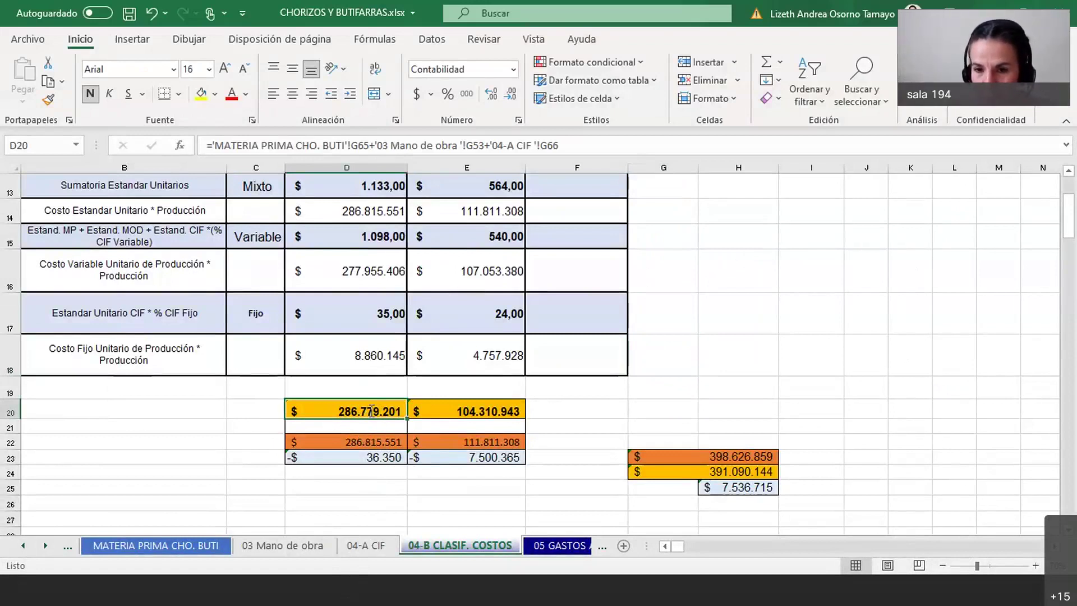
double_click(370, 412)
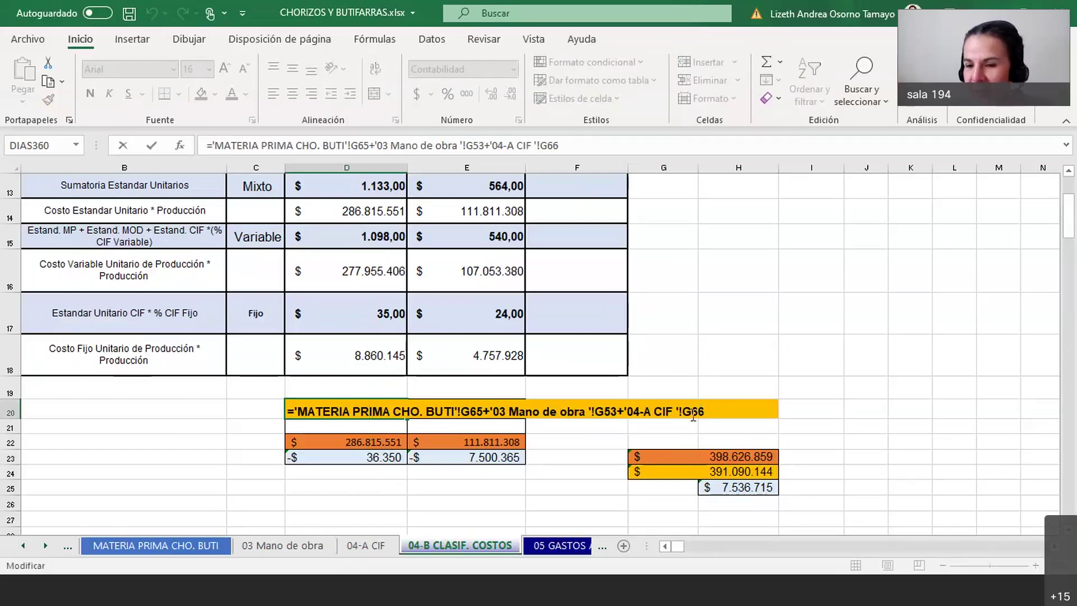
key(Escape)
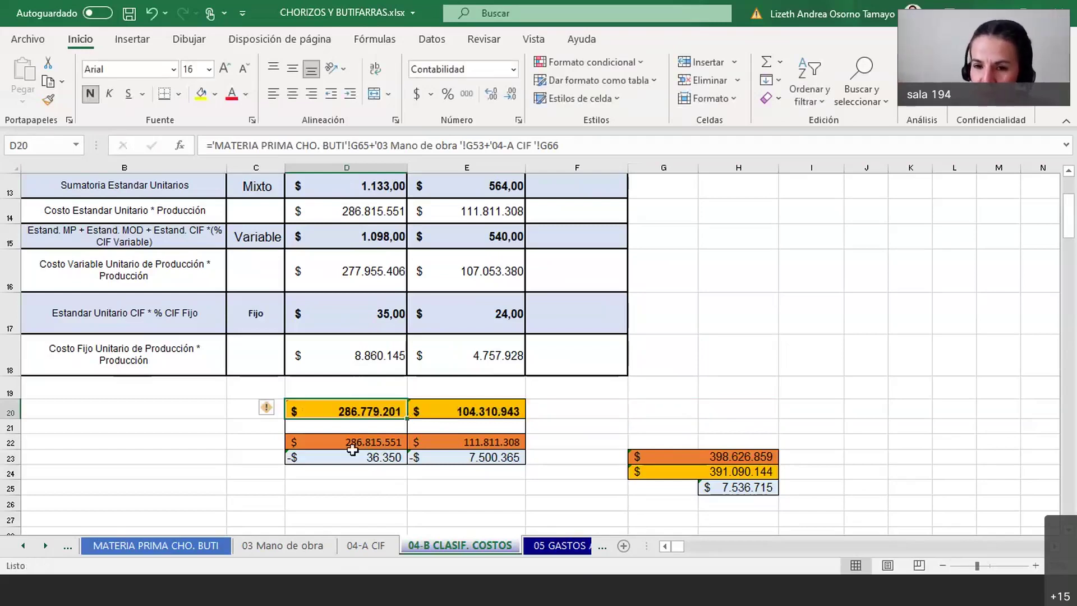
click(357, 491)
click(366, 412)
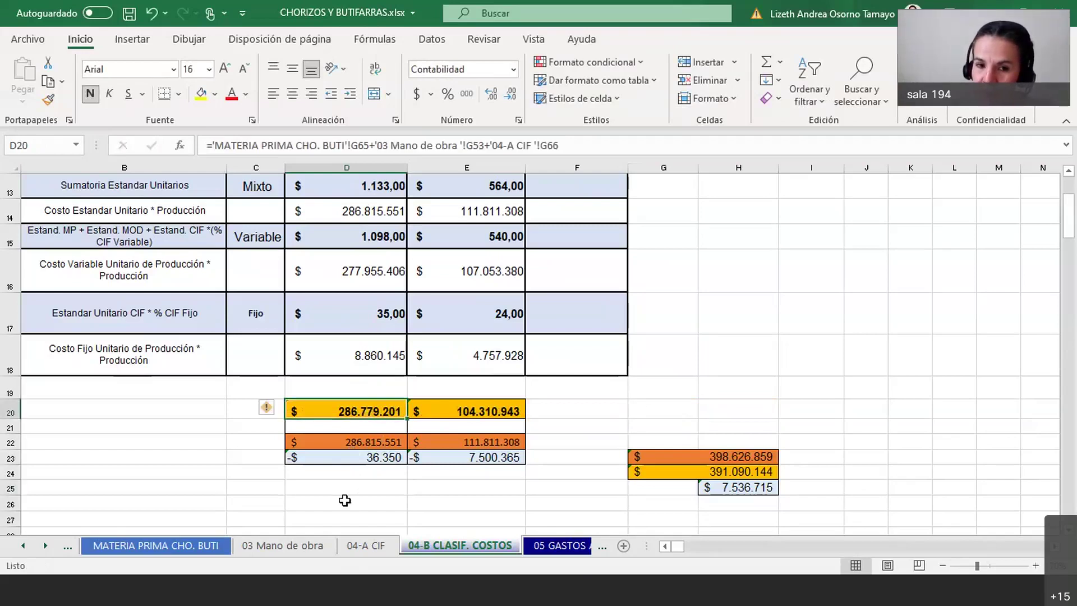
click(416, 431)
click(372, 409)
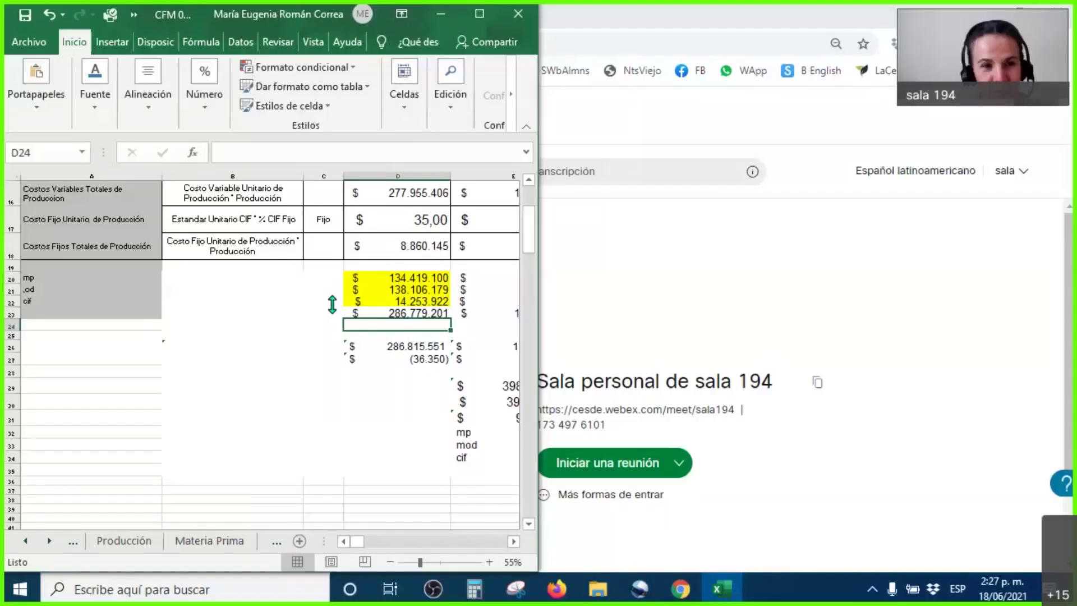
Maximize the CFM 01 2021 chorizos workbook window and review the chorizos cost breakdown in D20:D23
drag(157, 22, 459, 166)
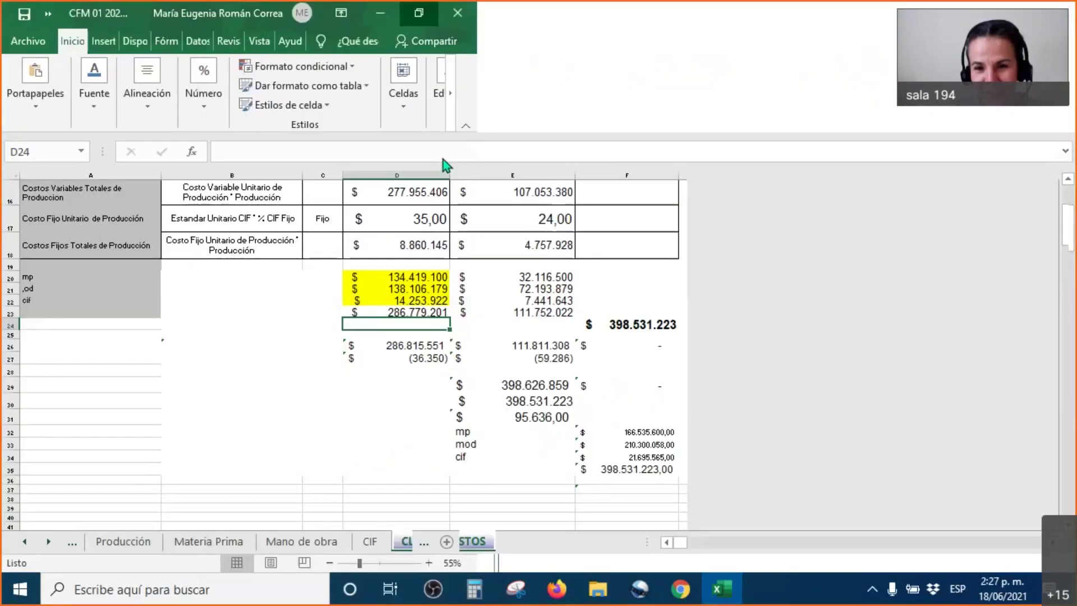
click(449, 161)
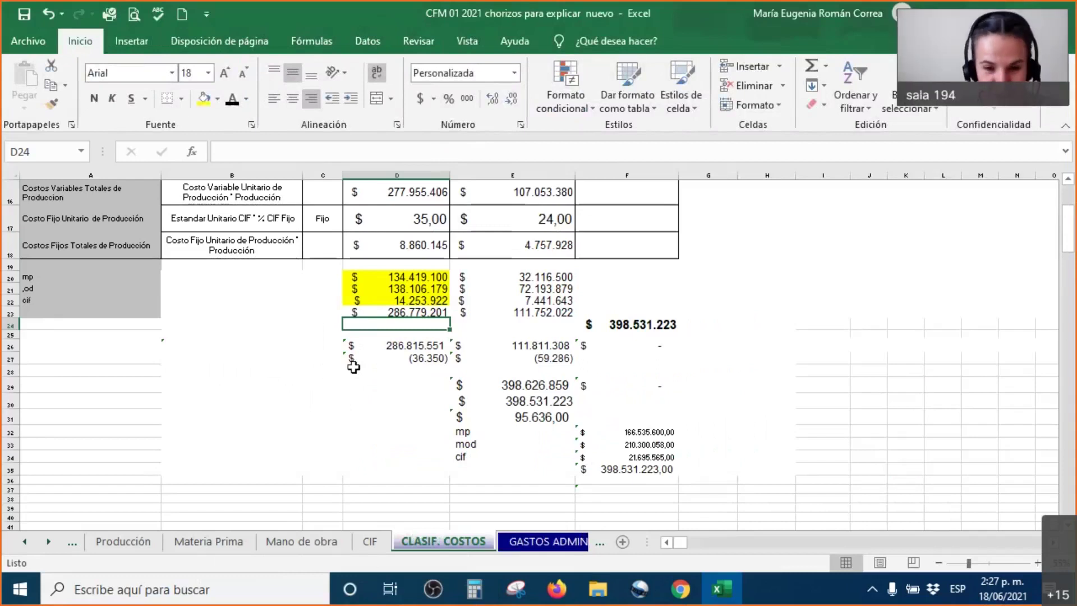
click(406, 315)
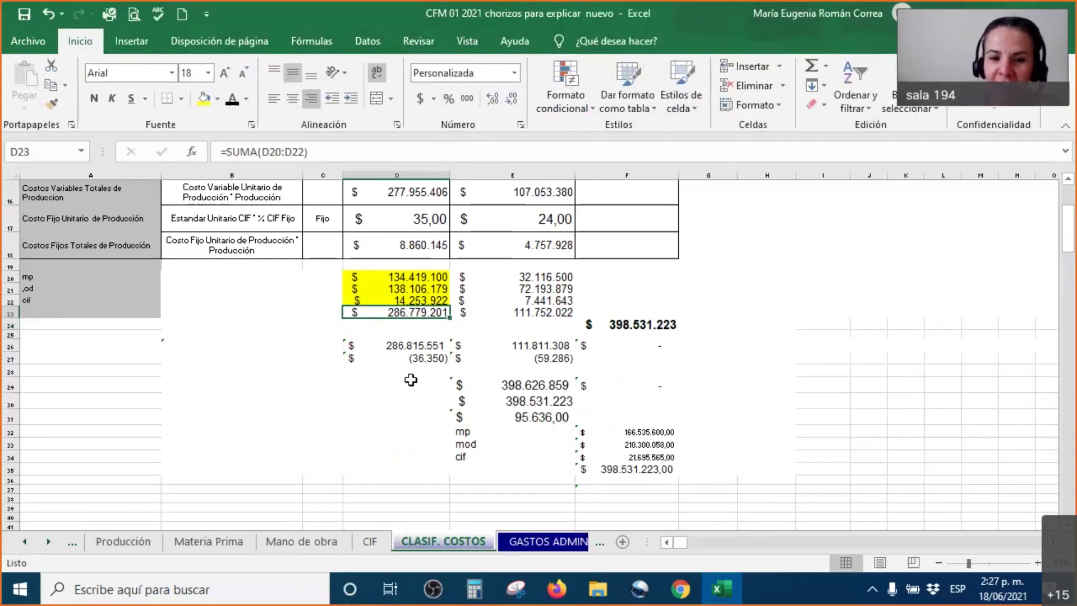
drag(385, 276, 384, 314)
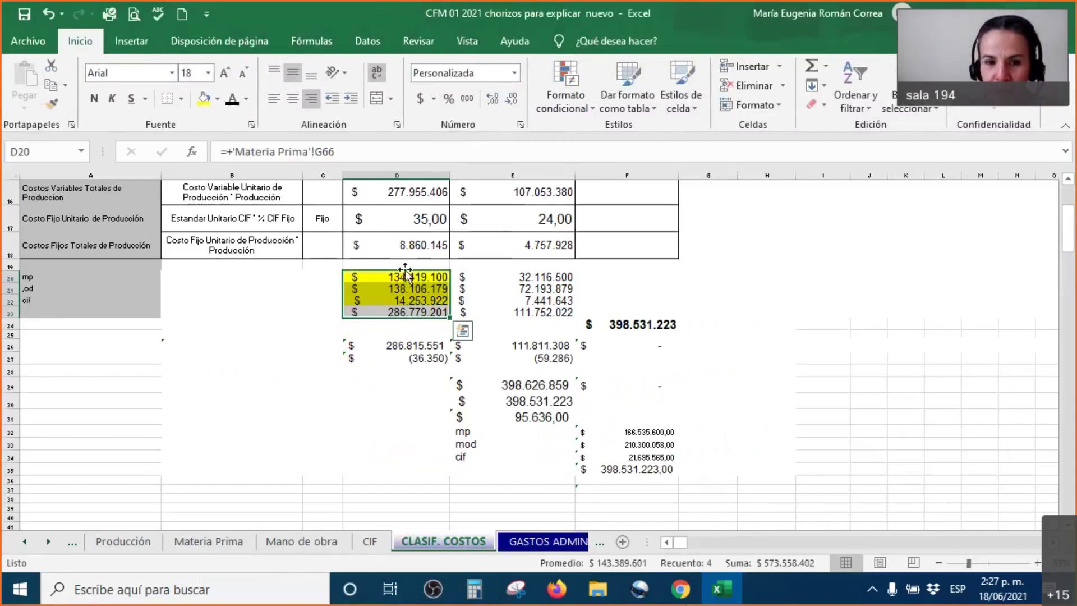
Set the font color of B20:C22, beside the mp, mod and cif cost rows, to black
click(298, 277)
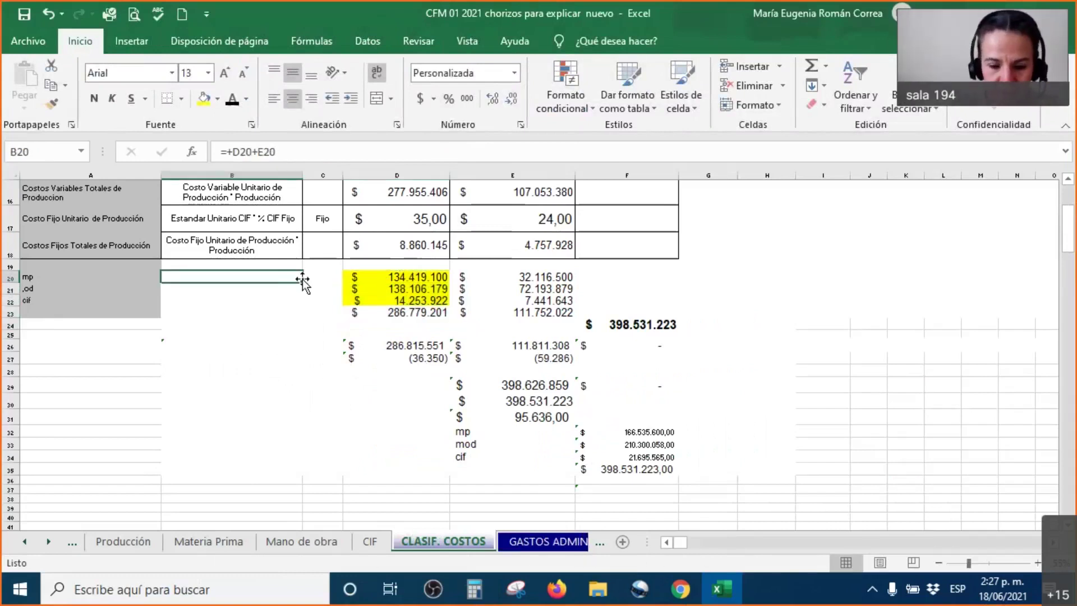
key(Right)
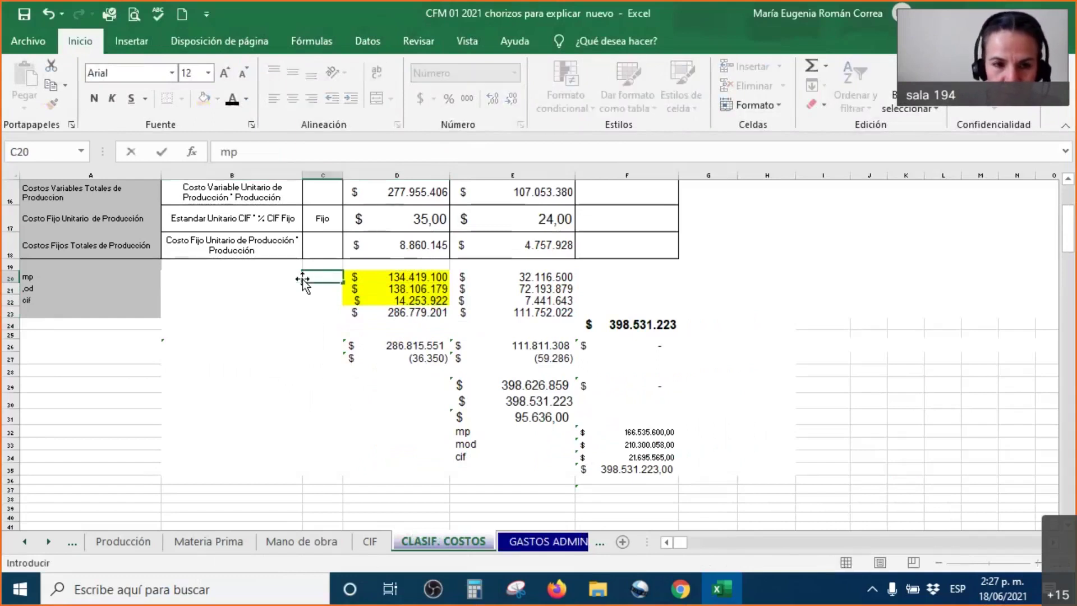
mouse_move(312, 277)
mouse_down()
mouse_move(319, 306)
mouse_move(248, 304)
mouse_up()
click(312, 278)
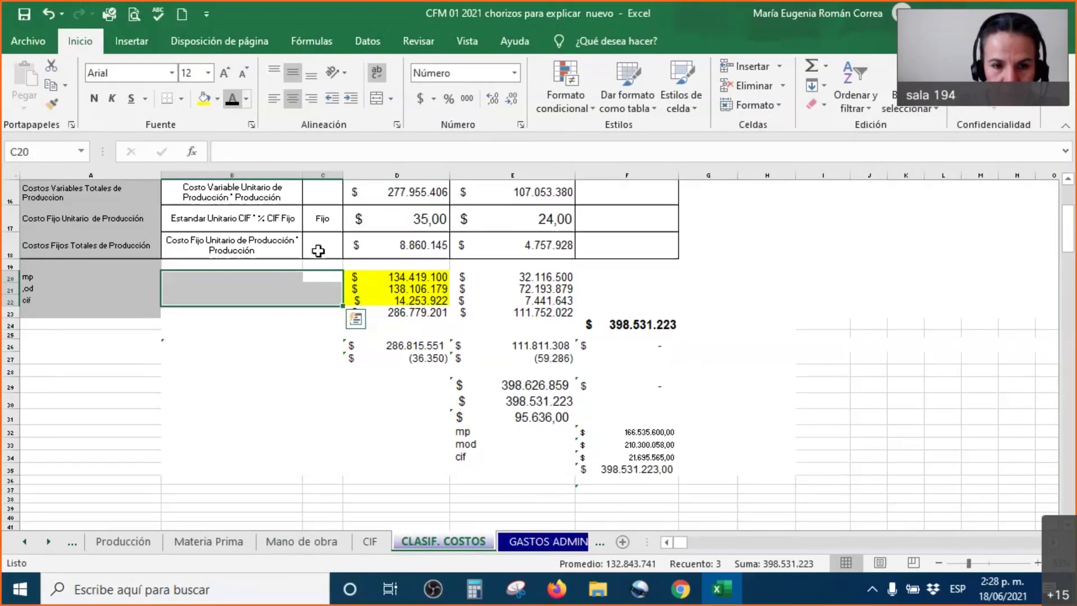
click(246, 283)
click(252, 272)
drag(265, 324, 264, 312)
Label cells C20, C21 and C22 as mp, mod and cif
click(320, 270)
click(310, 276)
text(mp)
key(Return)
text(mod)
key(Return)
text(cif)
key(Return)
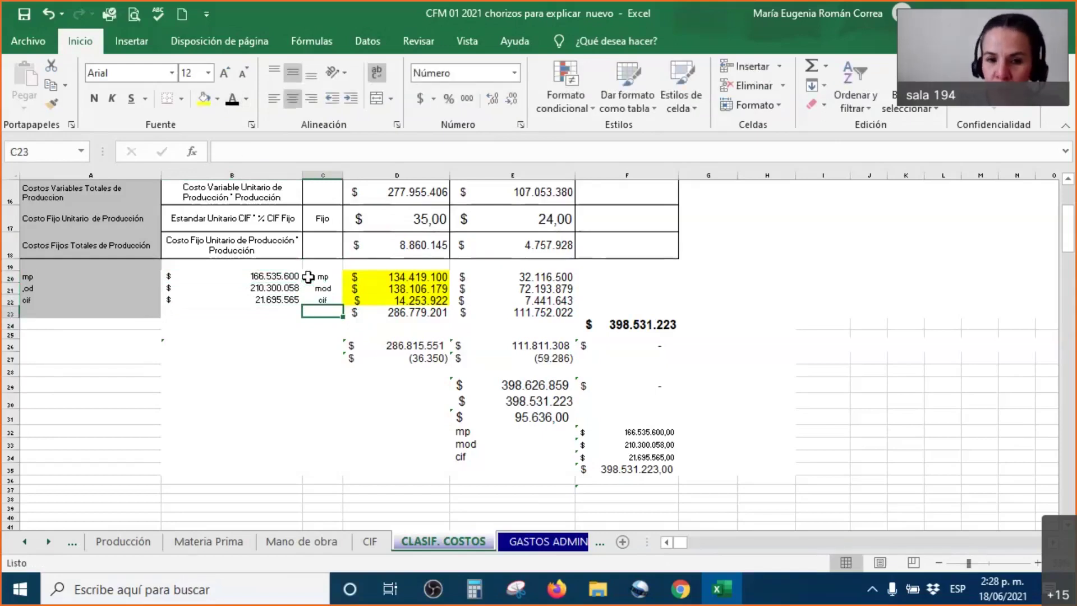
Check the source references of the mp, mod and cif amounts for chorizos and butifarras in D20:E22
click(415, 277)
key(Down)
key(Down)
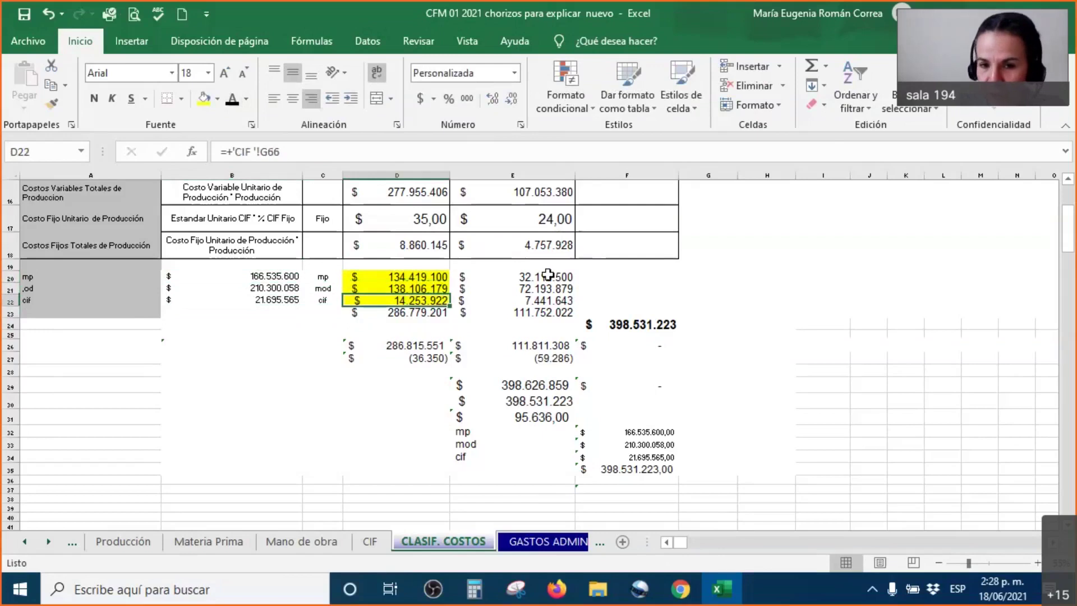
click(548, 275)
click(560, 289)
click(550, 308)
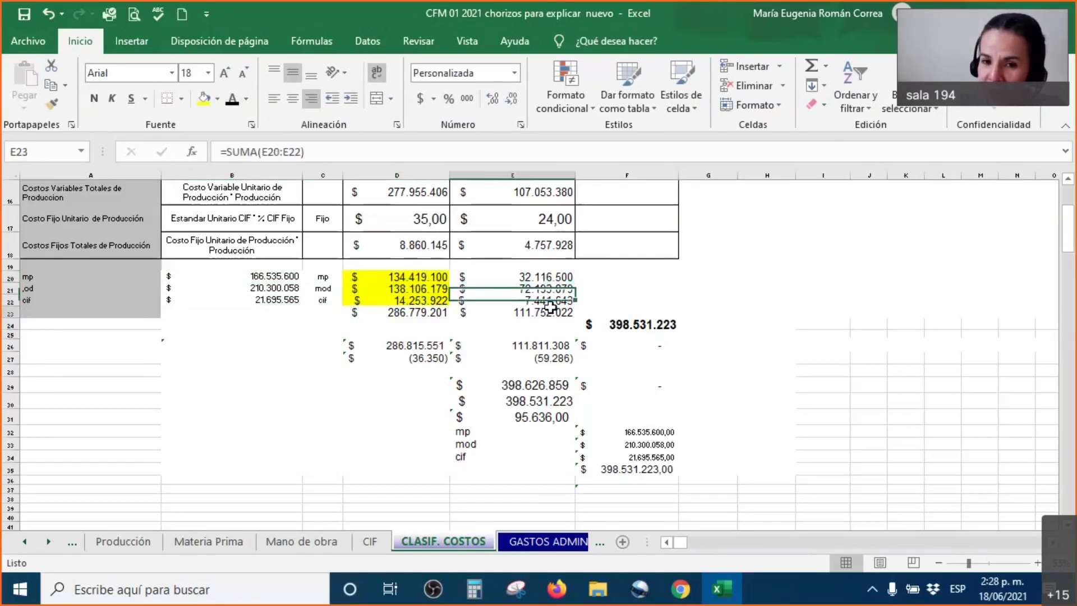
click(550, 288)
click(551, 300)
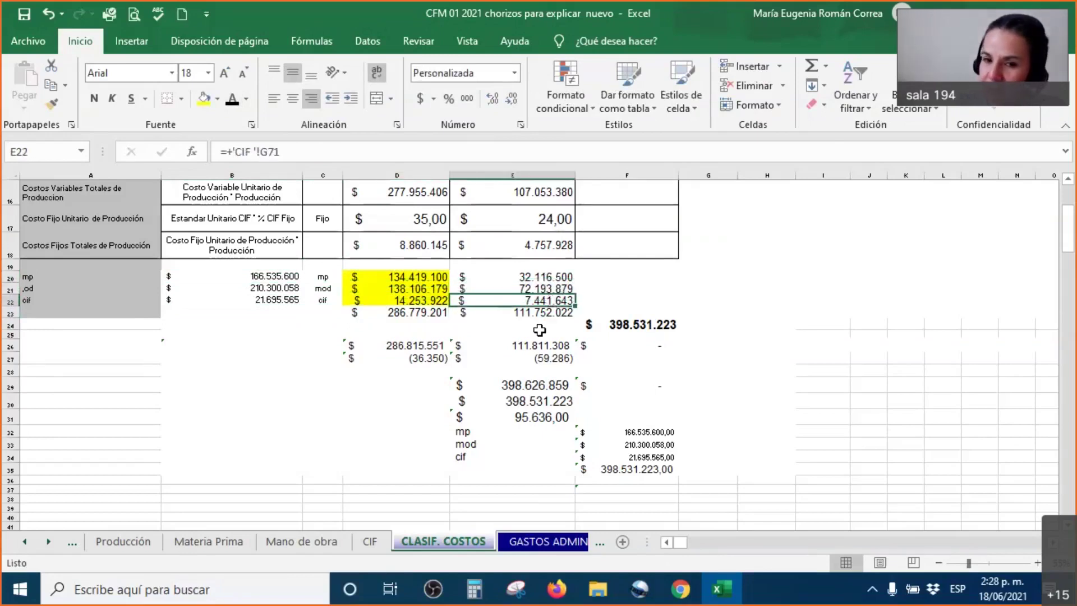
Examine the formula in D26 and trace the variable and fixed total cost cells it adds
double_click(397, 346)
scroll(398, 349, up, 1)
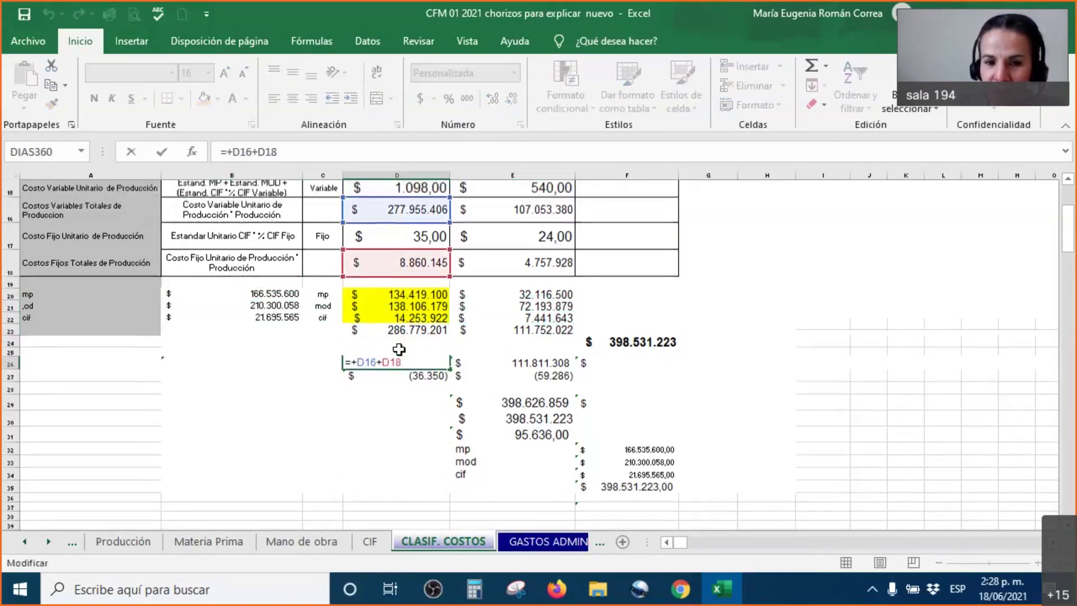
scroll(399, 349, up, 2)
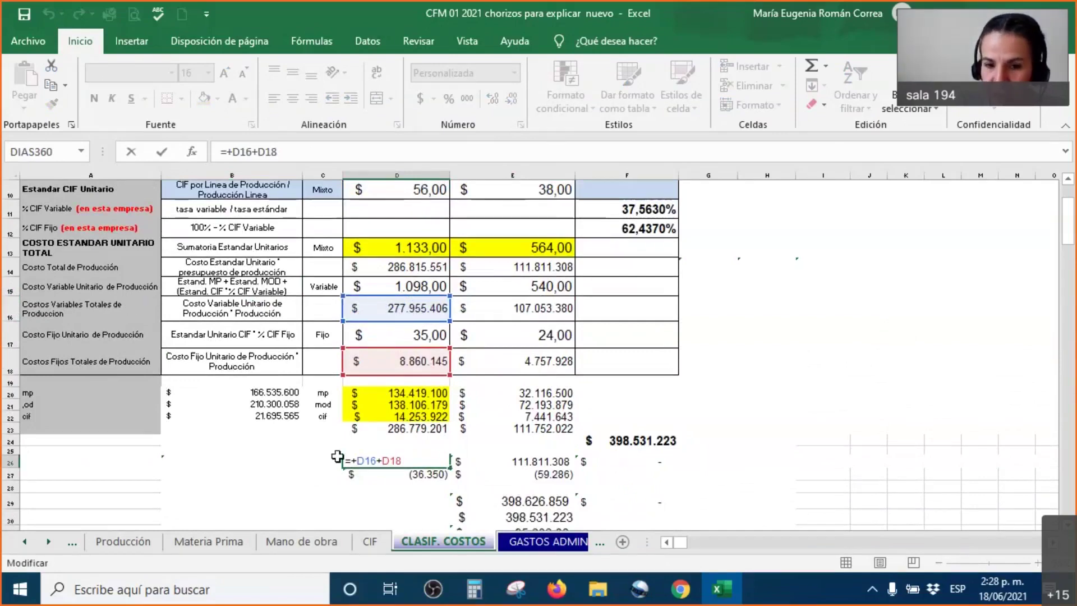
key(Return)
scroll(337, 456, down, 1)
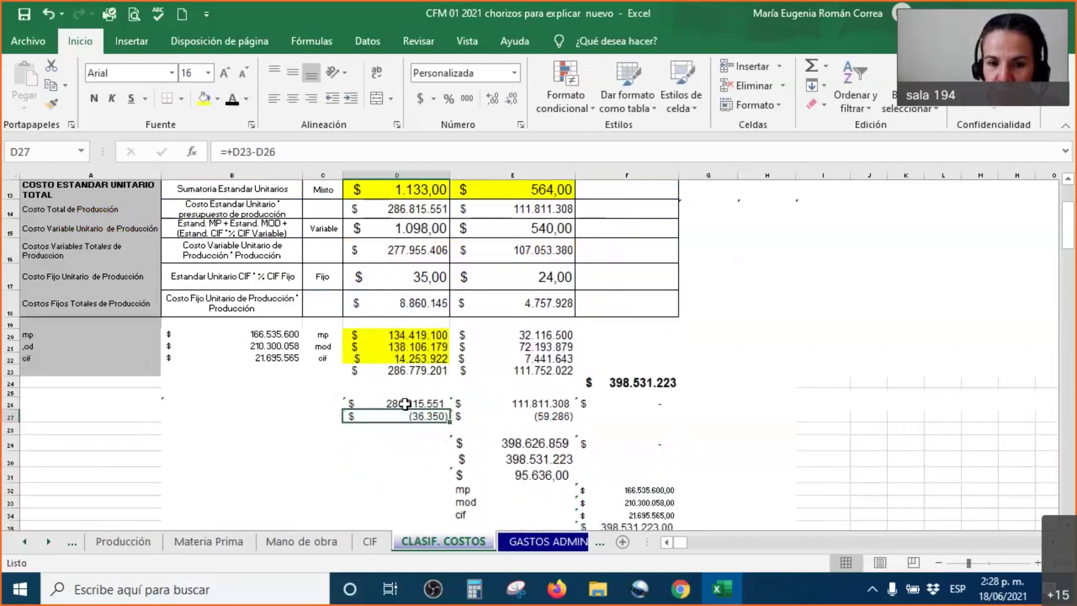
double_click(405, 403)
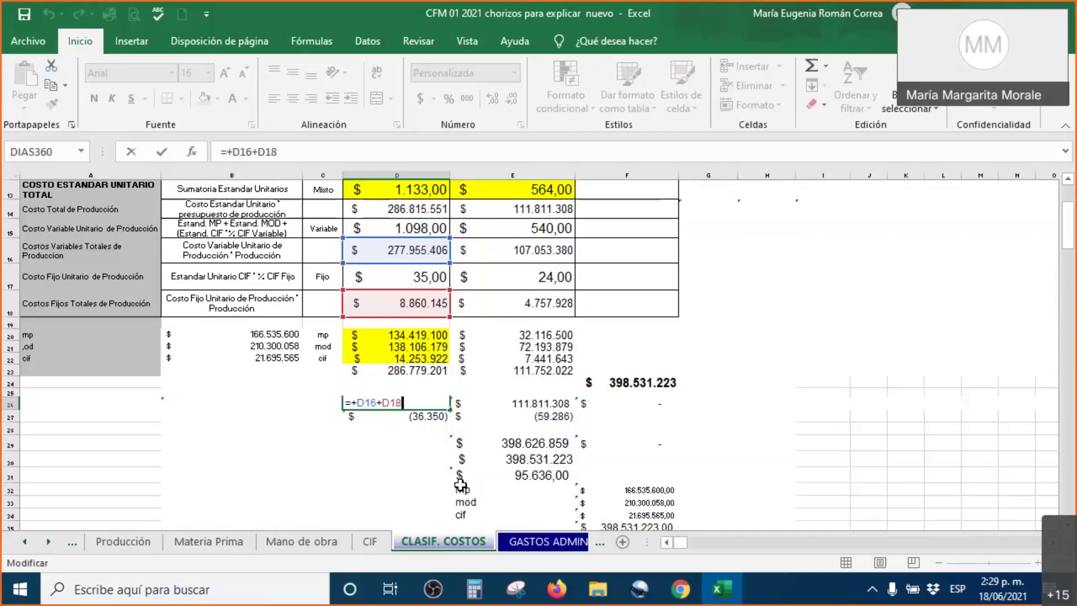
key(Return)
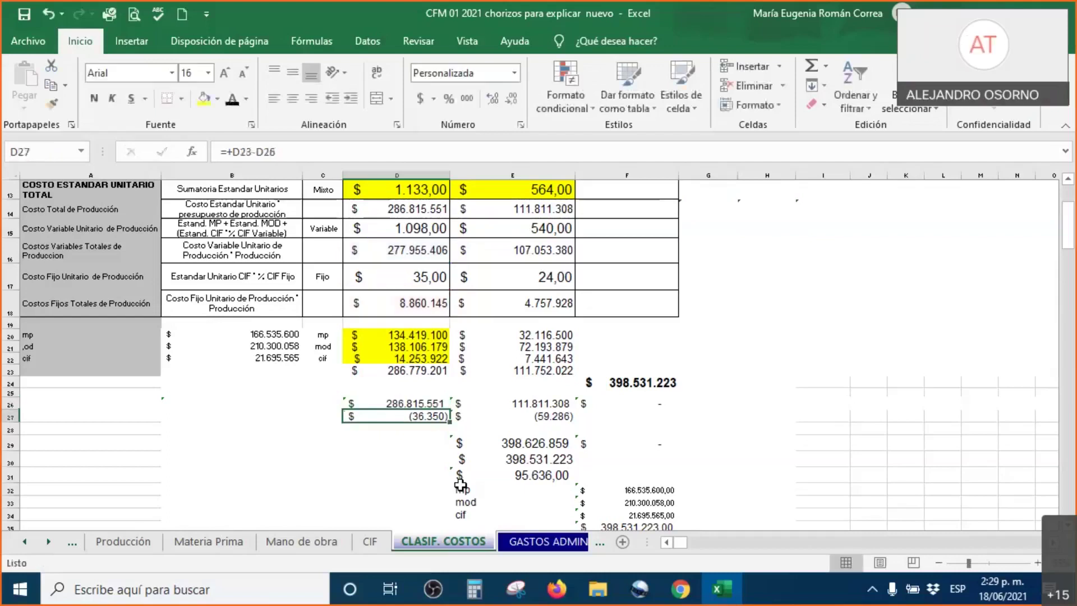
Make the chorizos cost total in D23 bold and increase its font size
click(406, 375)
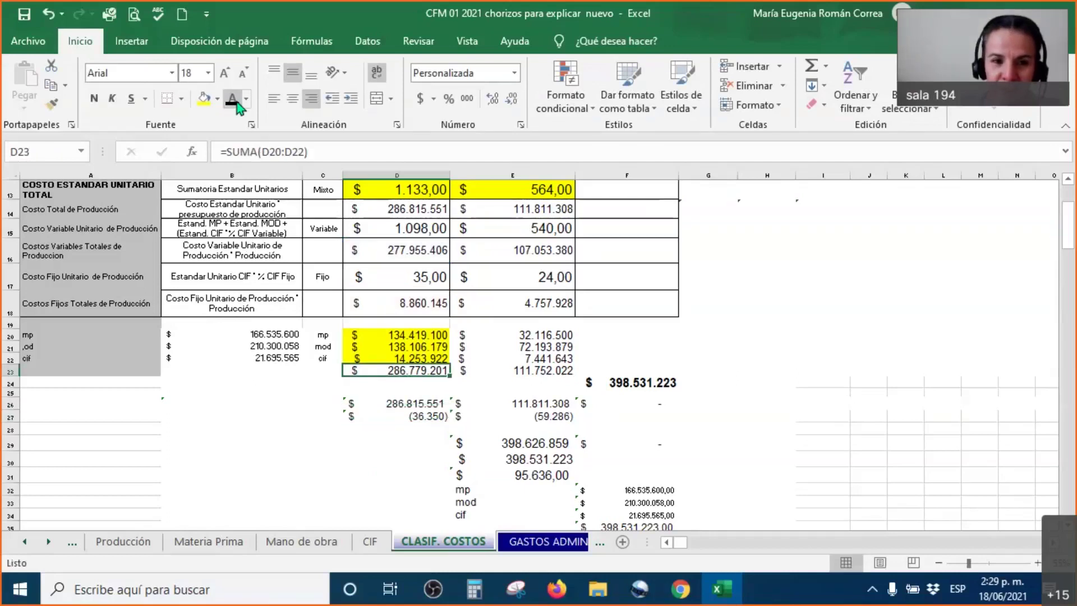
click(93, 99)
click(225, 74)
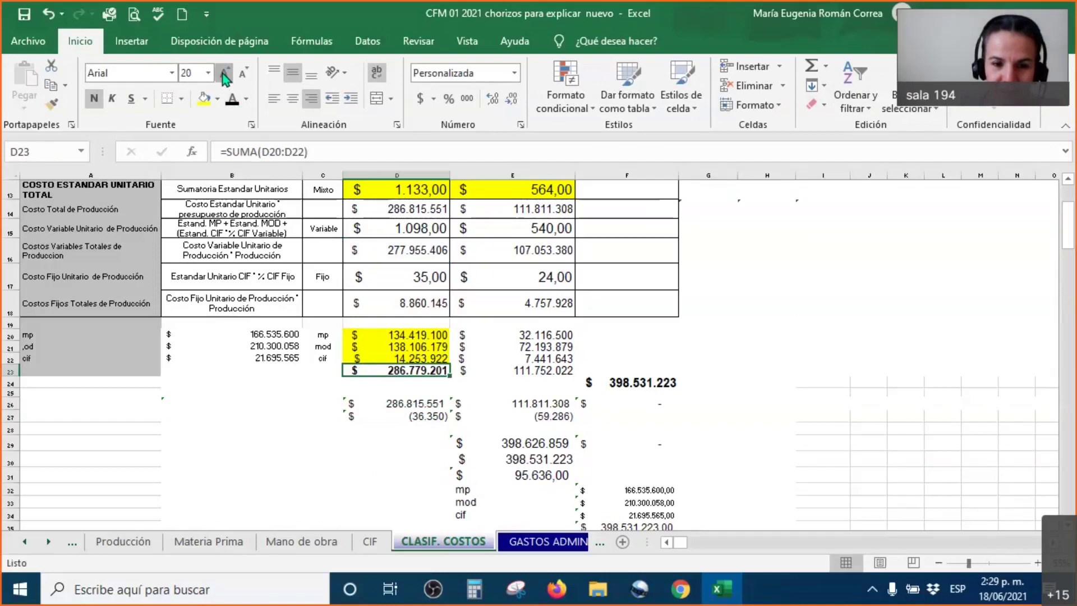
Make the chorizos variable plus fixed cost total in D26 bold with font size 22
click(387, 403)
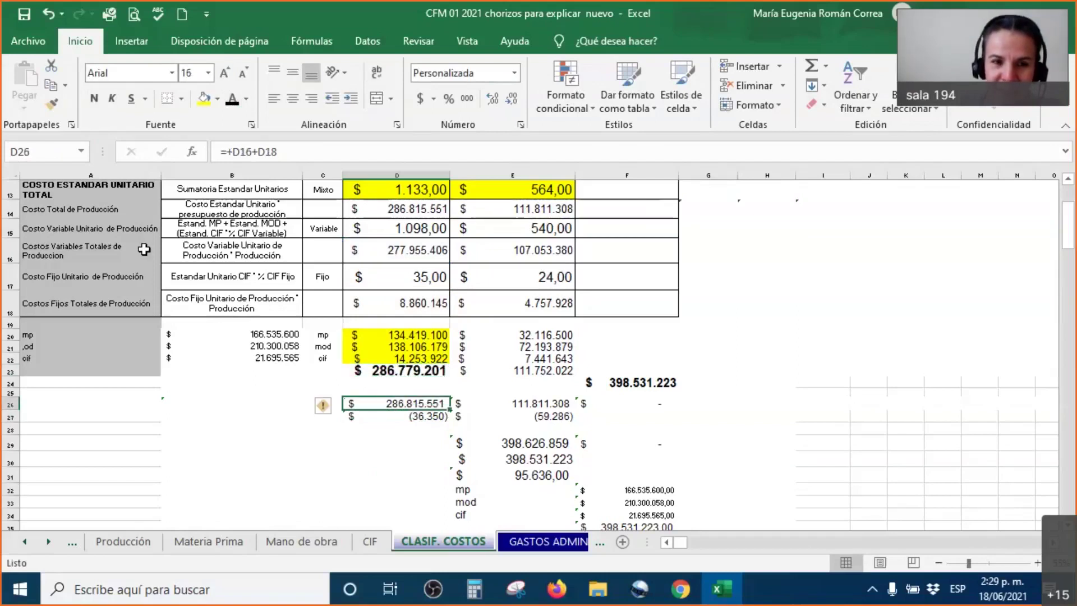
click(224, 72)
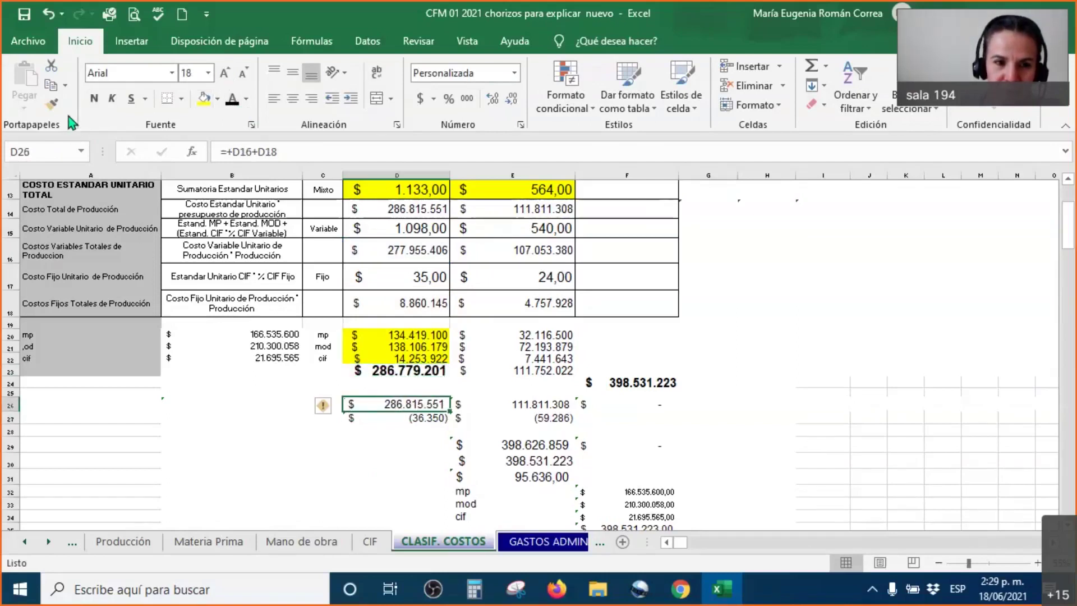
click(224, 73)
click(225, 72)
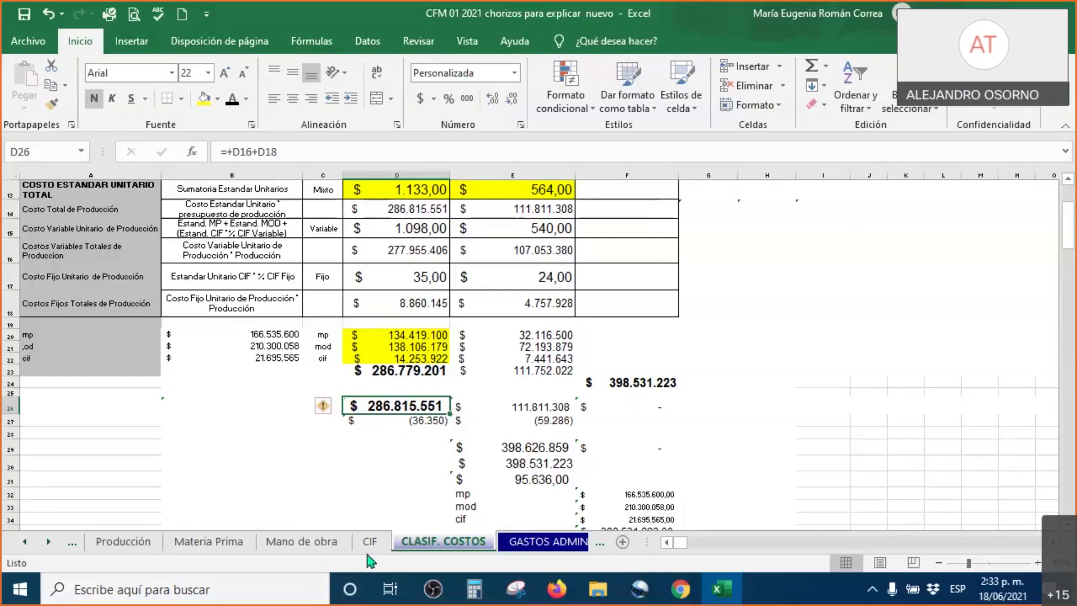
Check the quarterly and yearly CIF totals in row 72 and the butifarras year total in G71 on the CIF sheet
click(371, 542)
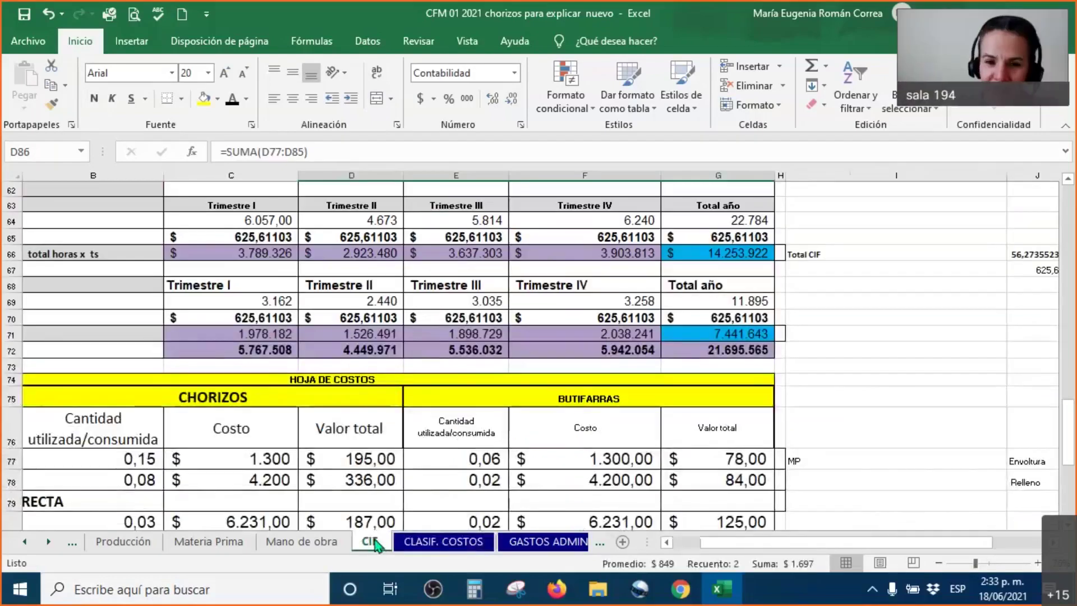
click(718, 349)
drag(230, 333, 723, 351)
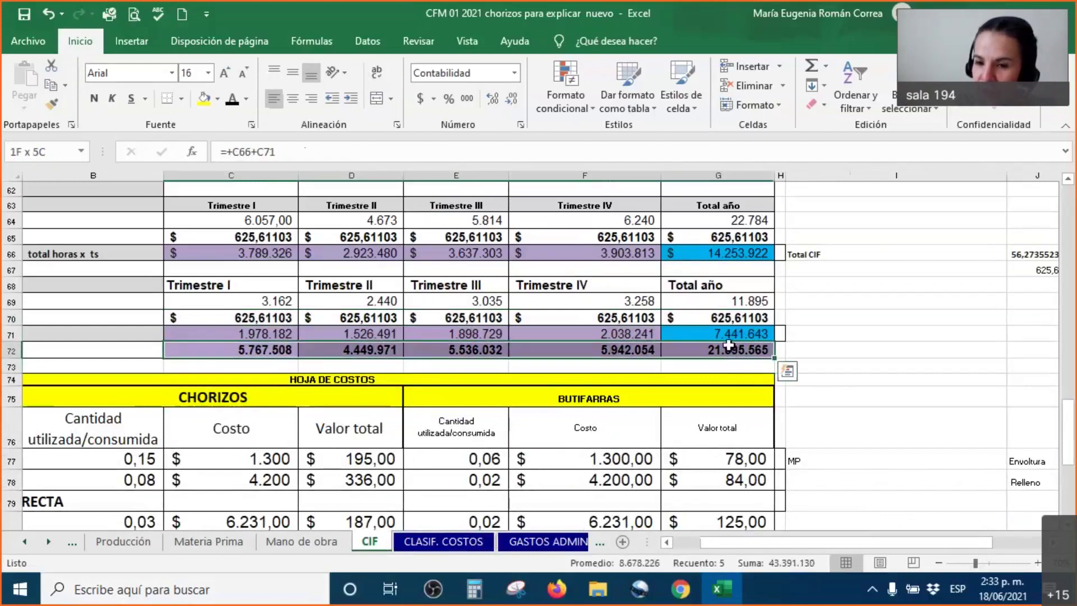
click(721, 333)
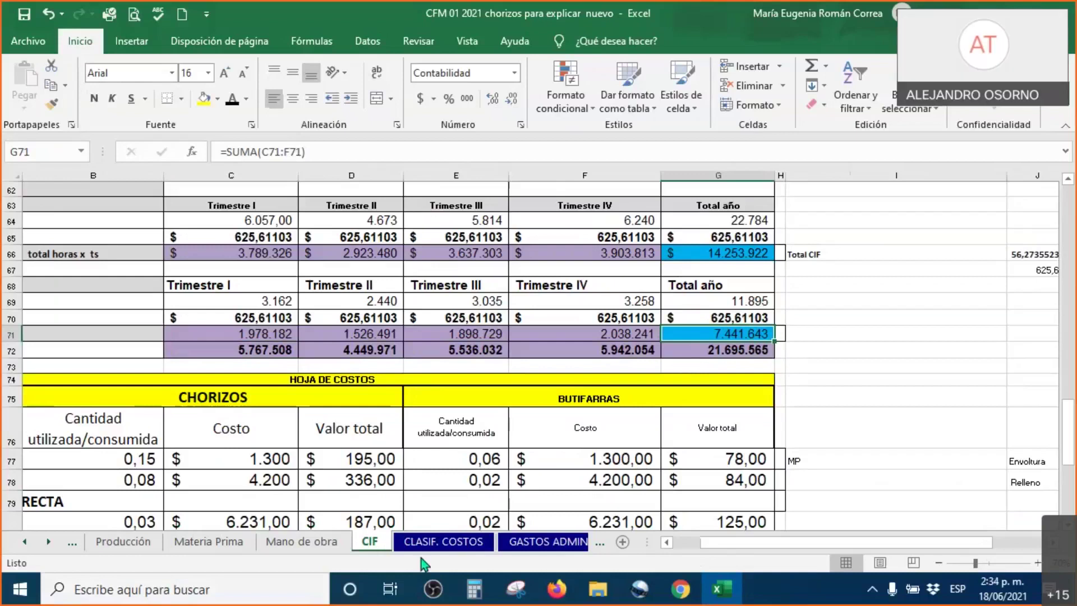
Copy the formatting of the chorizos figures in D20:D27 on CLASIF. COSTOS to the butifarras figures in E20:E27
click(443, 541)
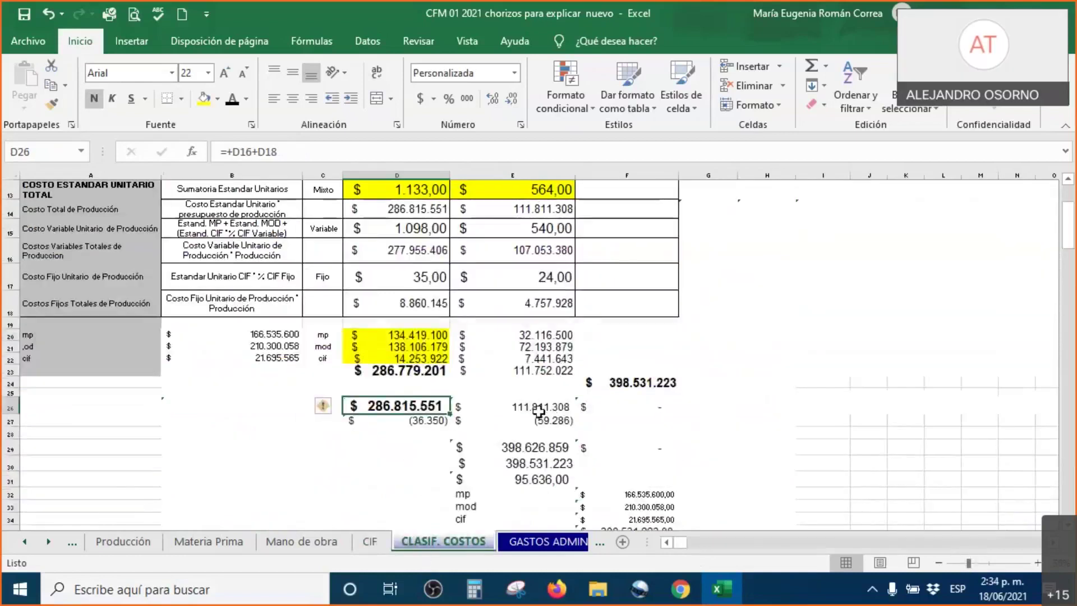
drag(415, 336, 416, 422)
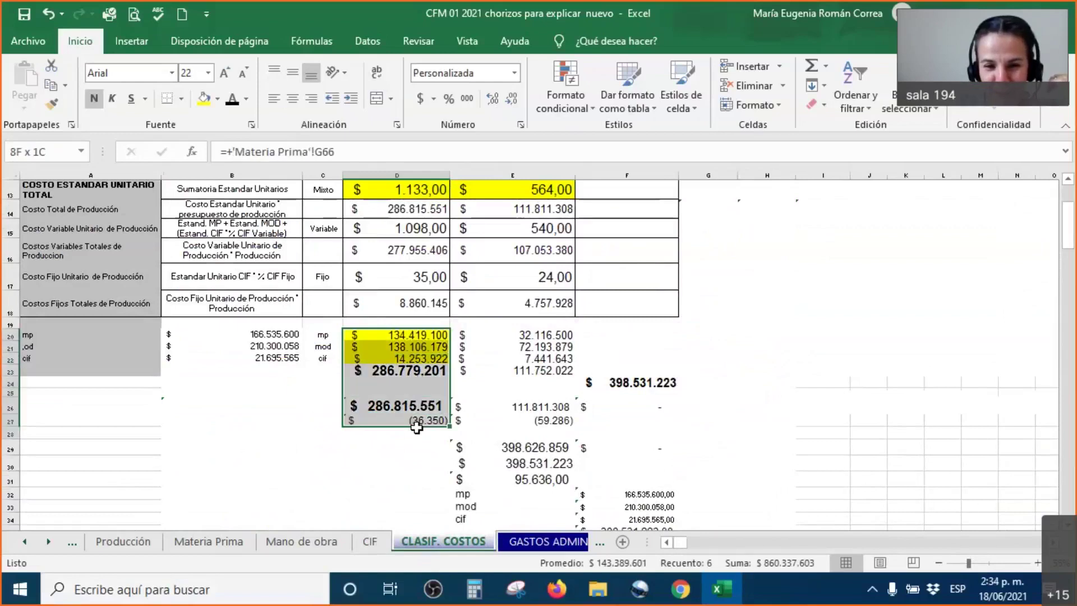
right_click(417, 422)
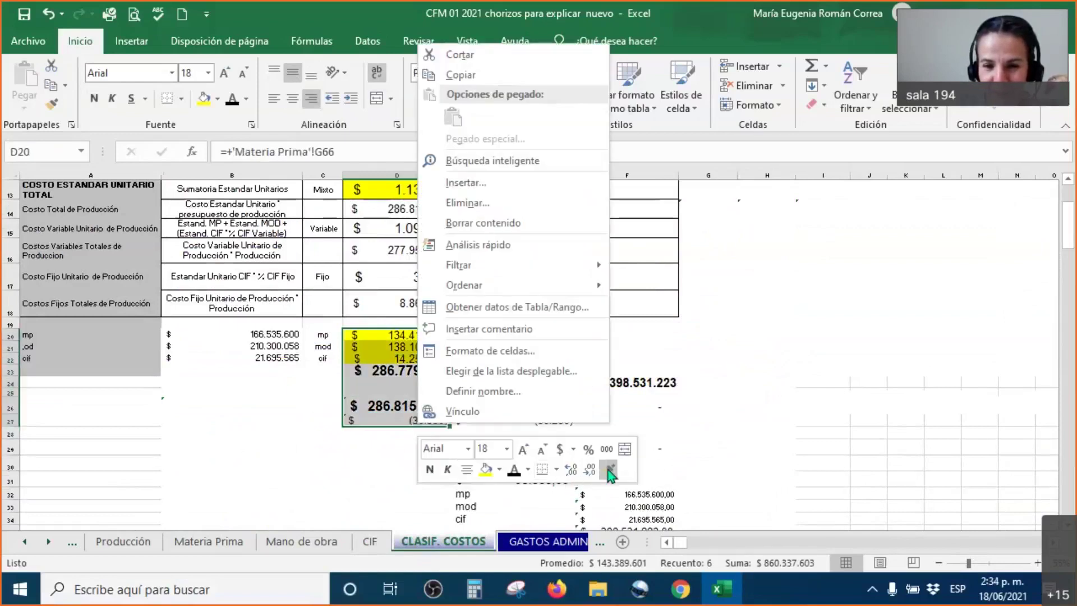
click(609, 469)
drag(513, 335, 514, 421)
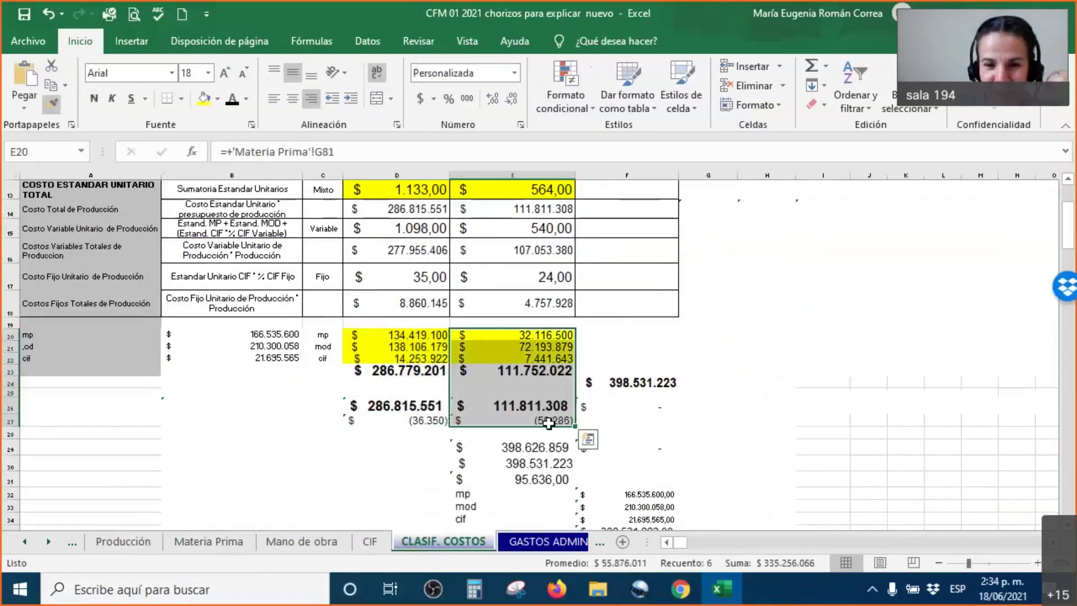
click(632, 433)
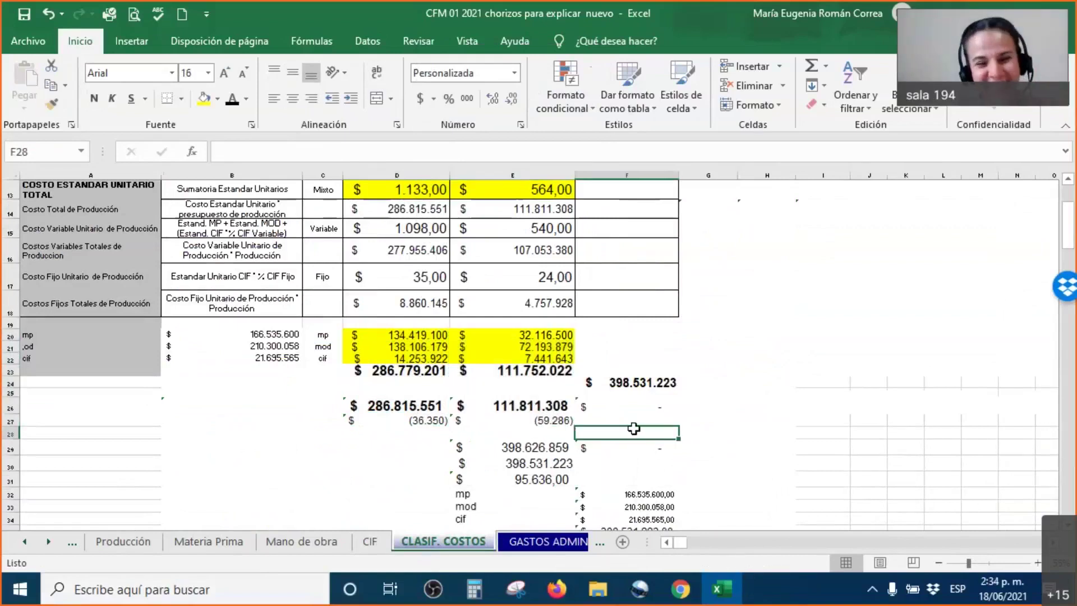
Examine the formulas of the butifarras totals in E23 and E26 and trace the cells that E26 adds
scroll(484, 428, down, 1)
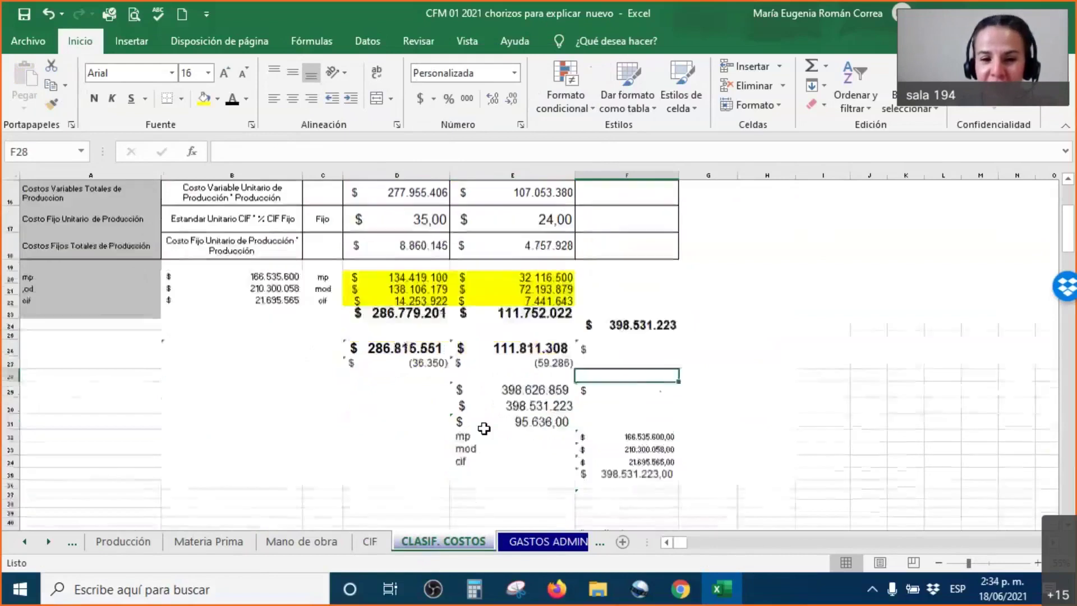
click(510, 312)
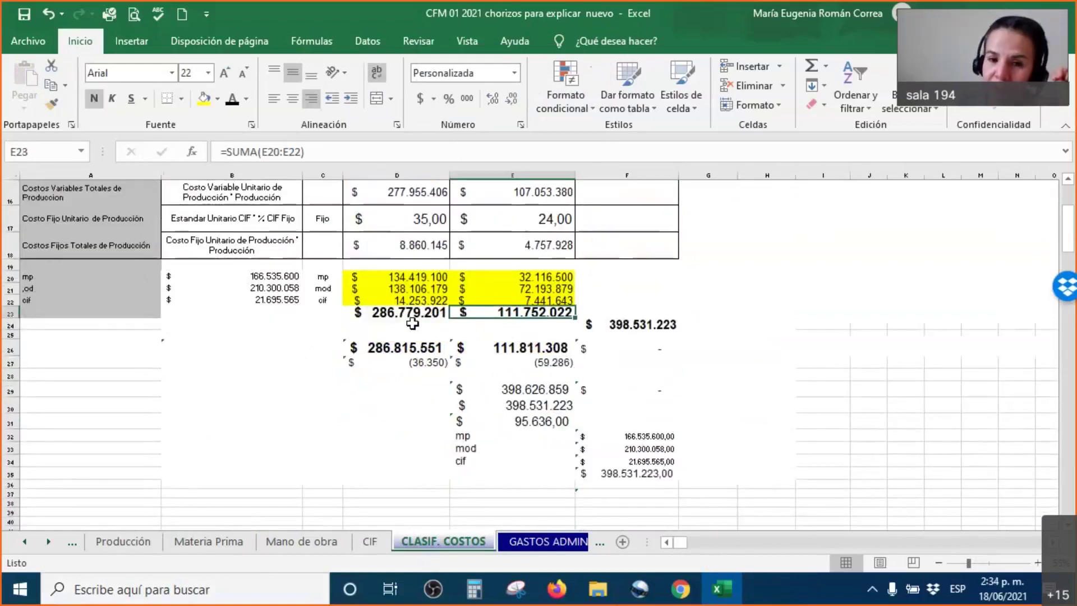
scroll(521, 326, up, 1)
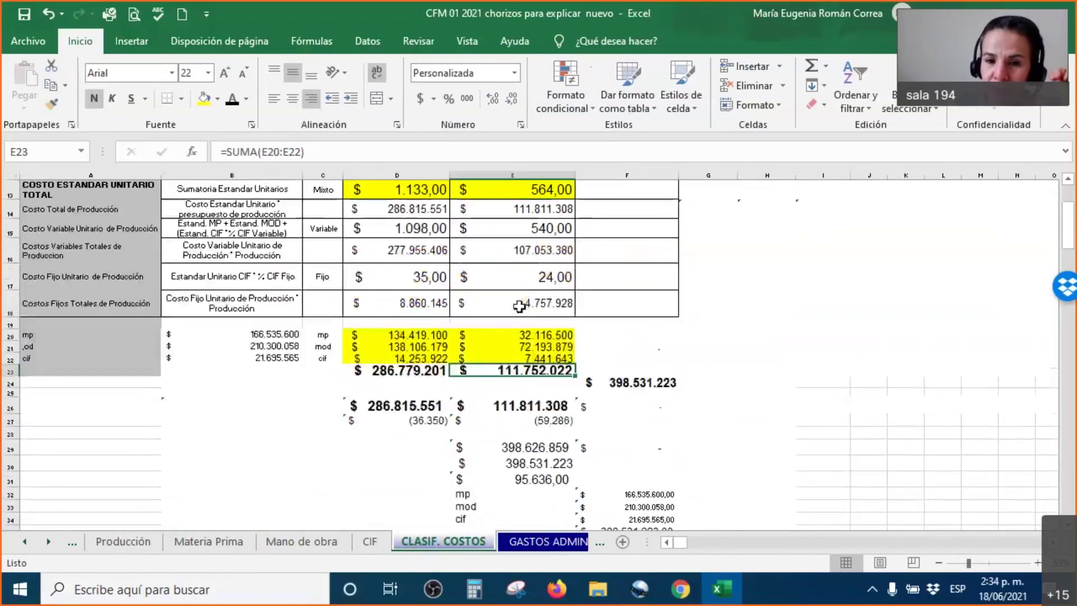
click(517, 406)
double_click(517, 405)
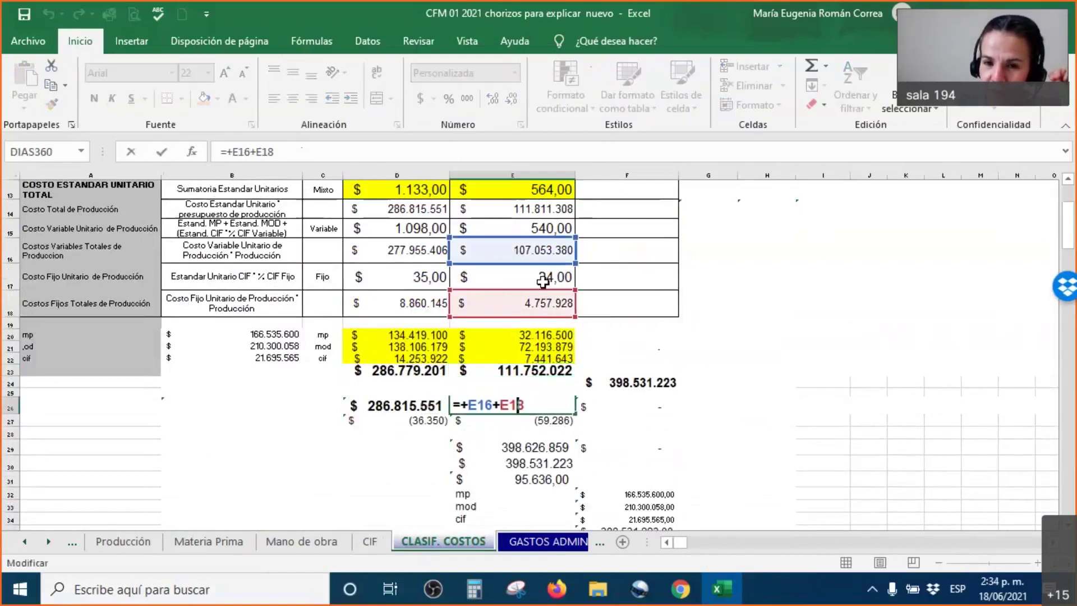
key(Return)
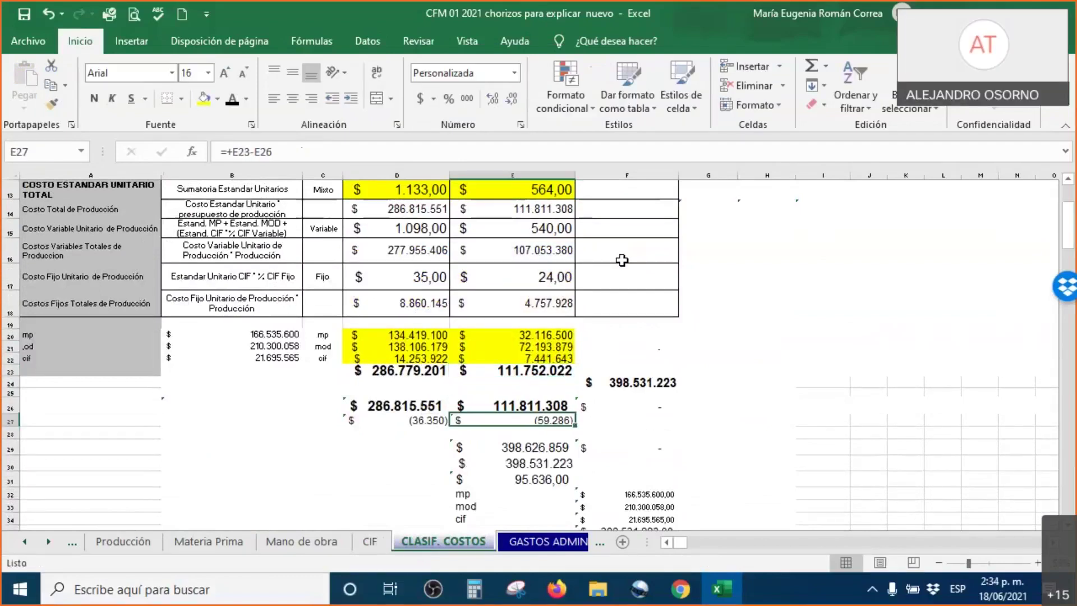
Compare the chorizos totals in D23 and D26 and check the formula for their difference in D27
click(404, 371)
click(415, 405)
click(414, 373)
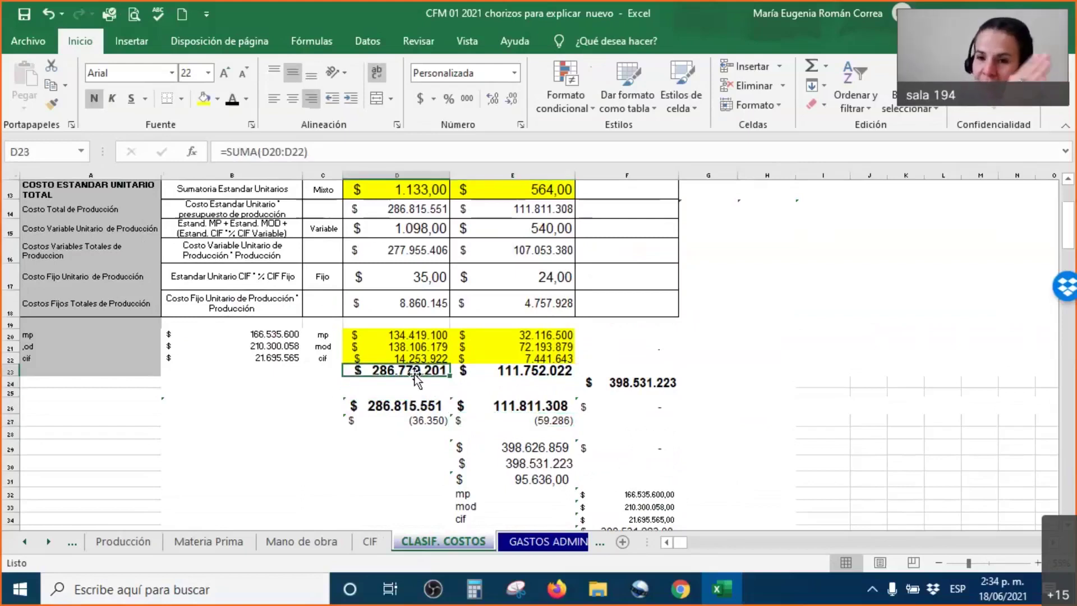
click(397, 409)
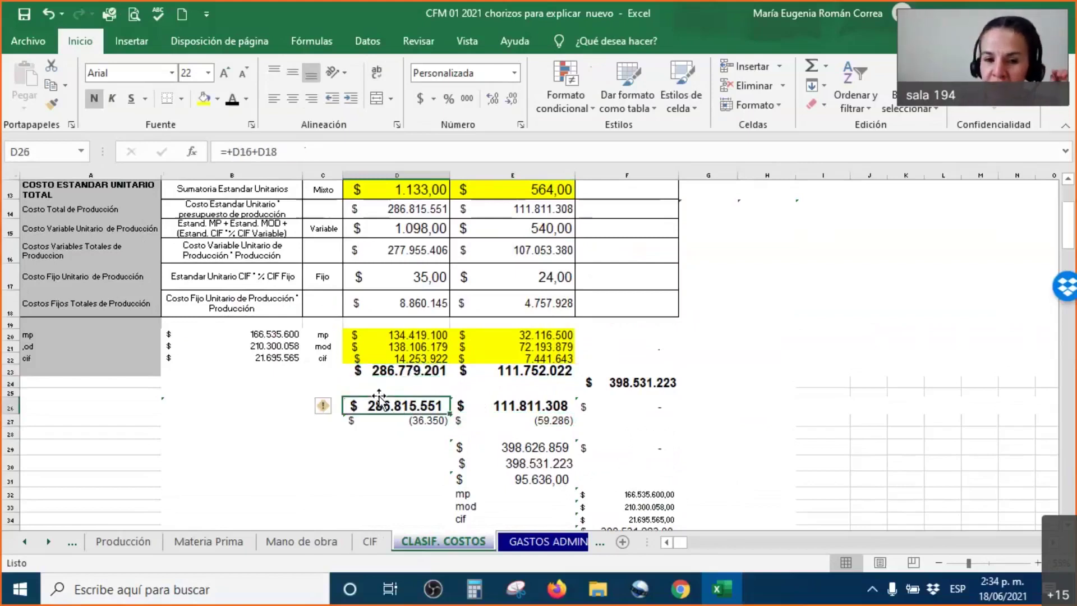
click(418, 373)
click(412, 405)
click(425, 375)
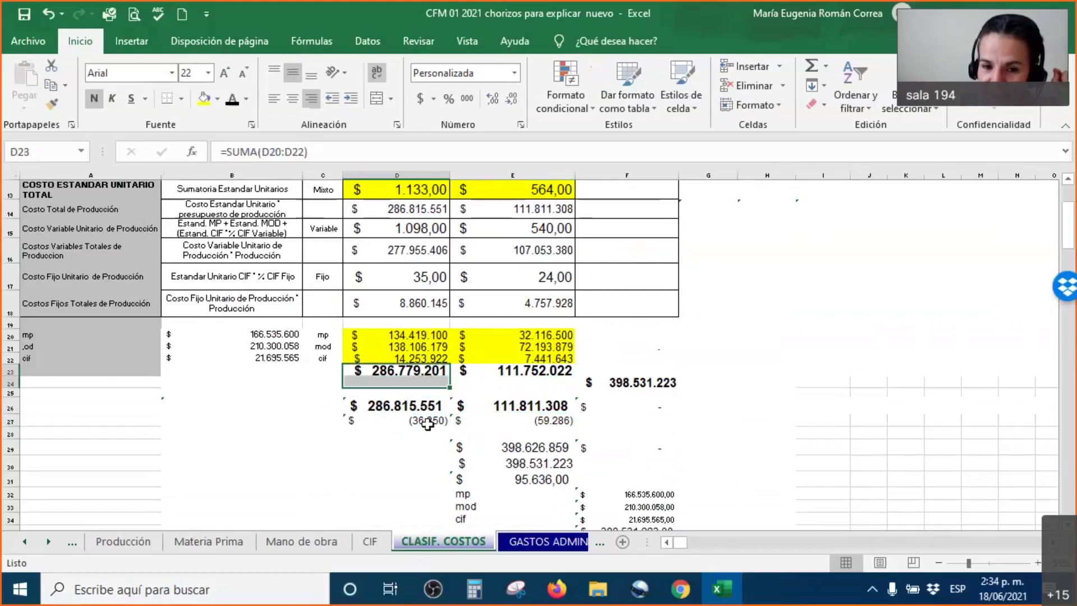
click(429, 421)
scroll(429, 408, down, 1)
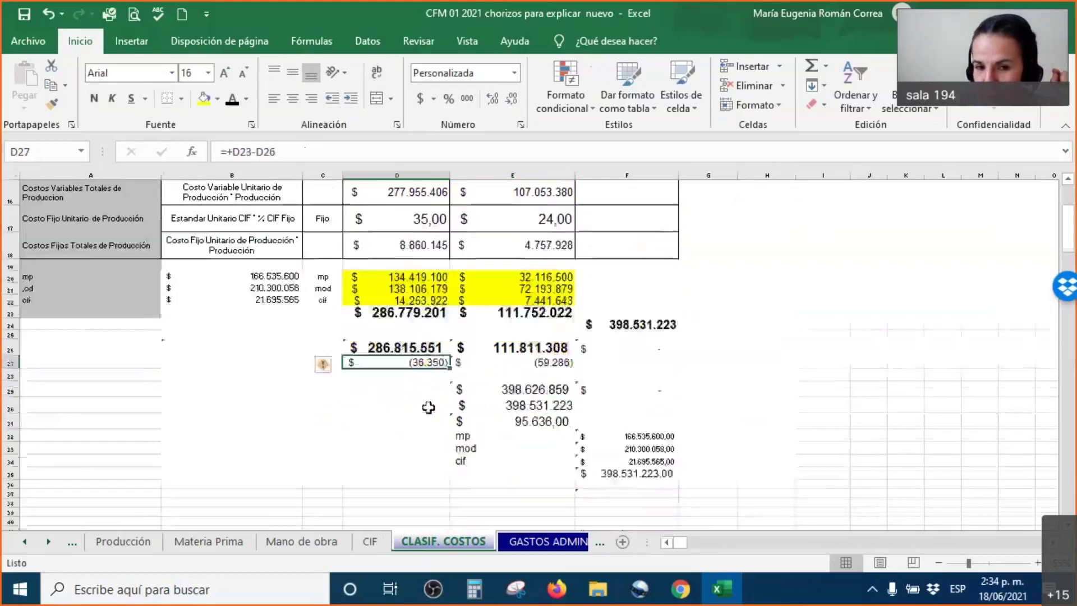
click(412, 312)
click(406, 349)
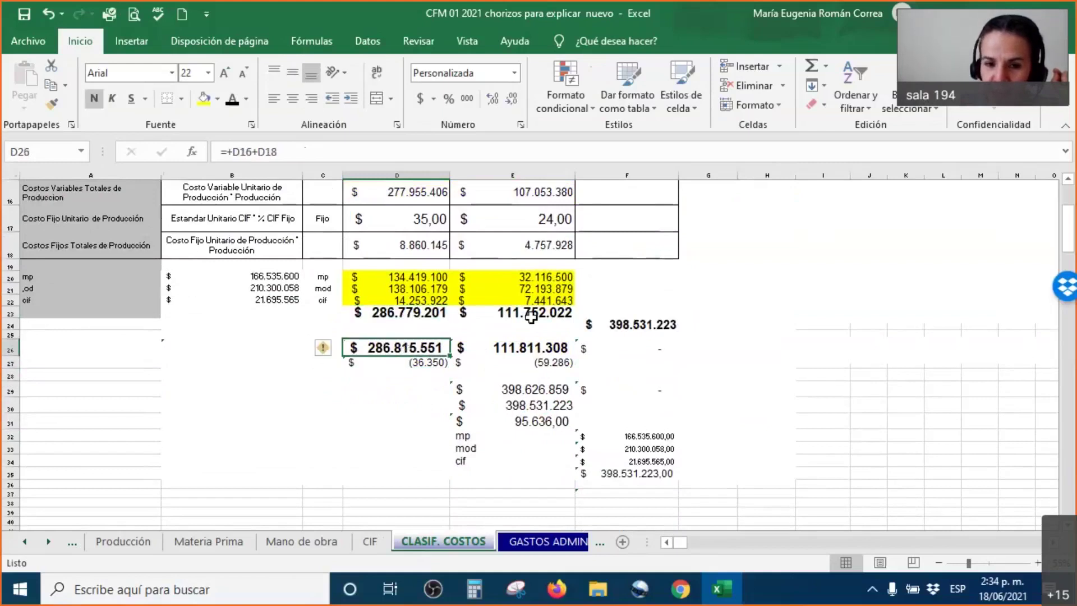
Check the butifarras total in E23 and the formula for the butifarras difference in E27
click(528, 314)
click(533, 362)
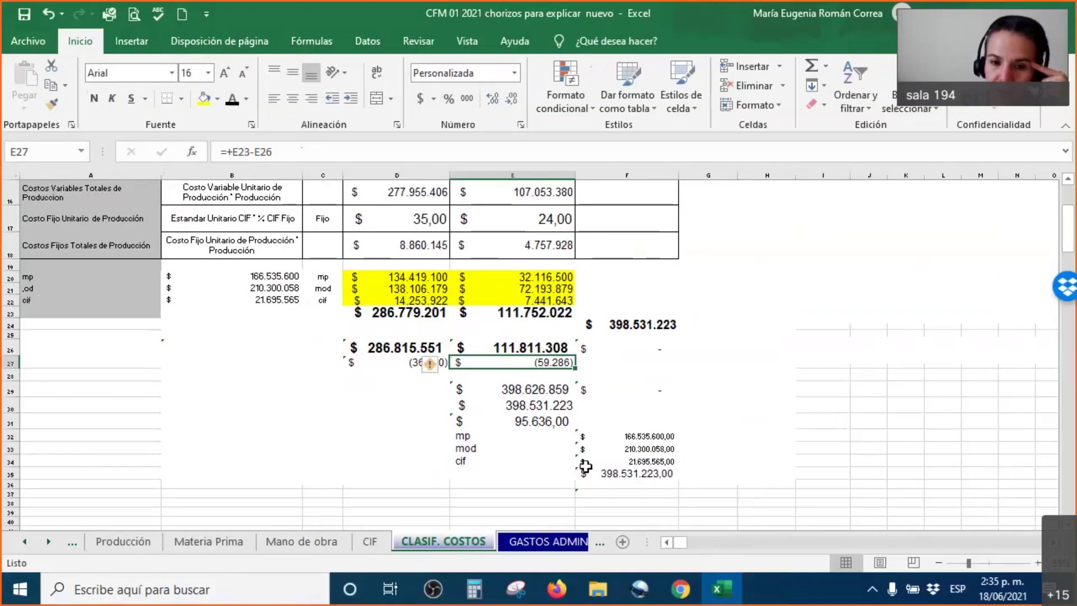
click(331, 421)
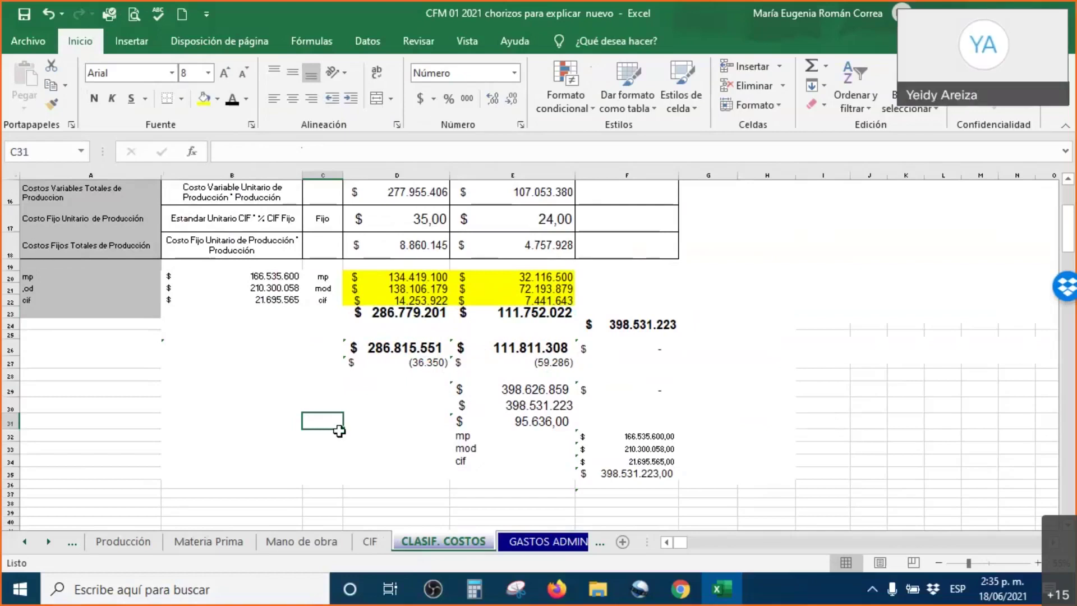
Draw turquoise check marks over the chorizos difference in D27 and beside the butifarras difference in E27
click(397, 367)
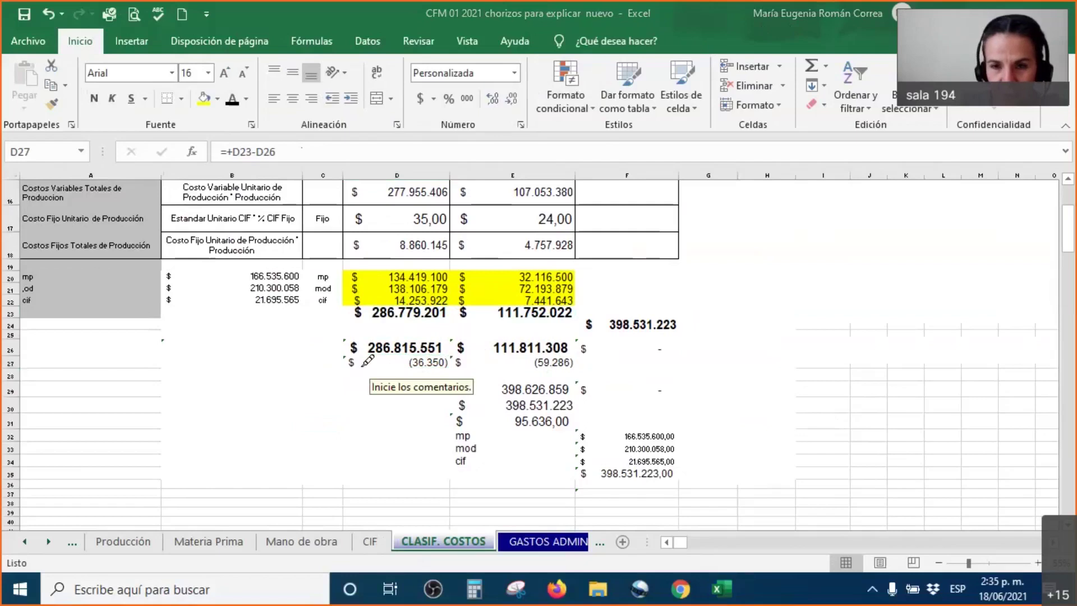
drag(353, 370, 381, 348)
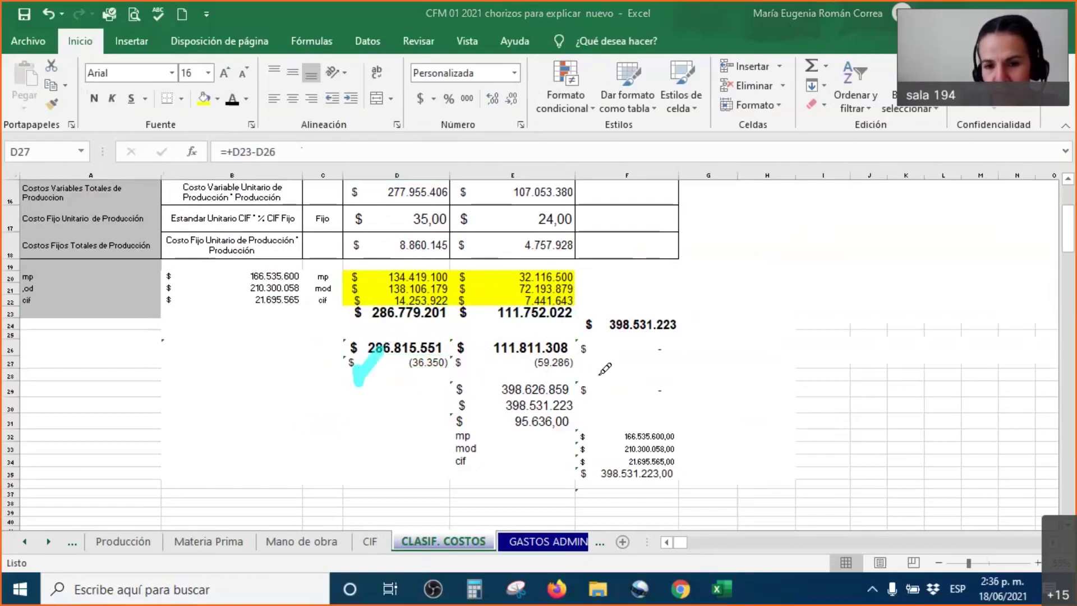
drag(594, 364, 643, 344)
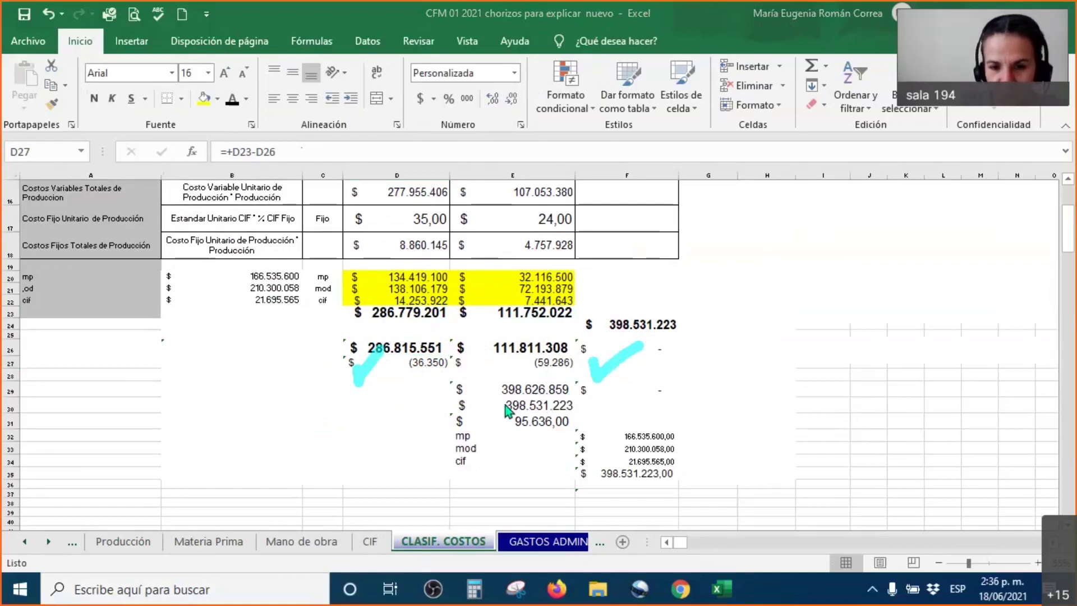
Trace the source cells of the combined cost totals in E29 and E30
key(F2)
click(524, 386)
key(F2)
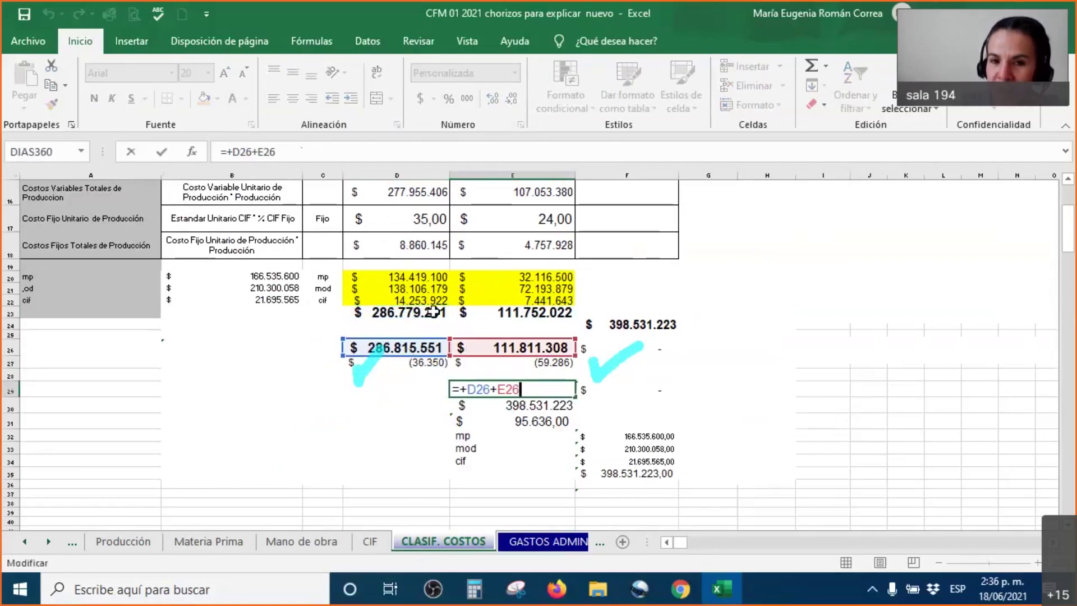
key(Return)
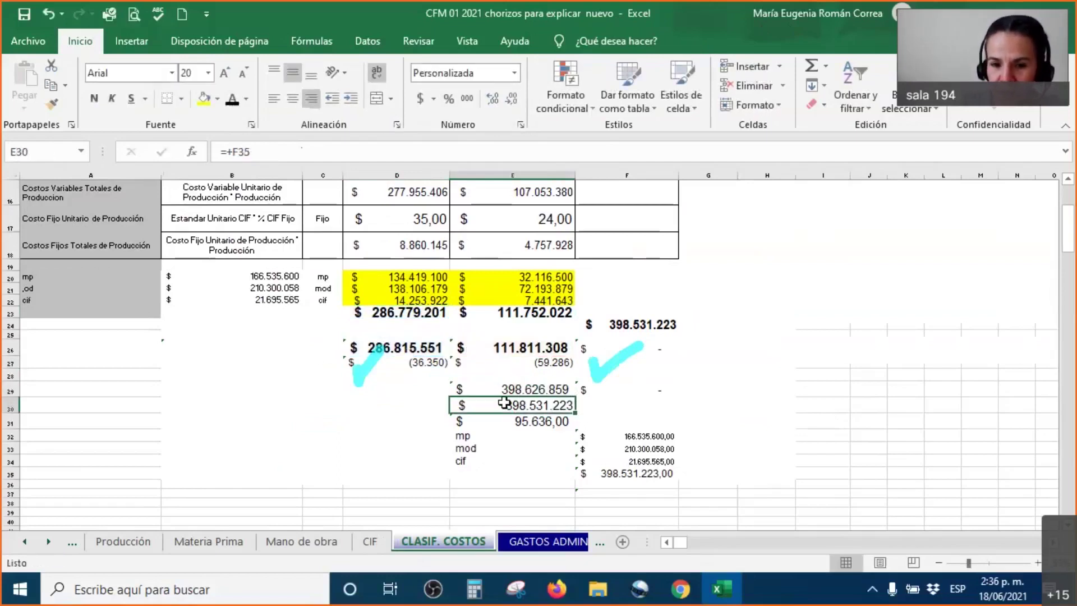
key(F2)
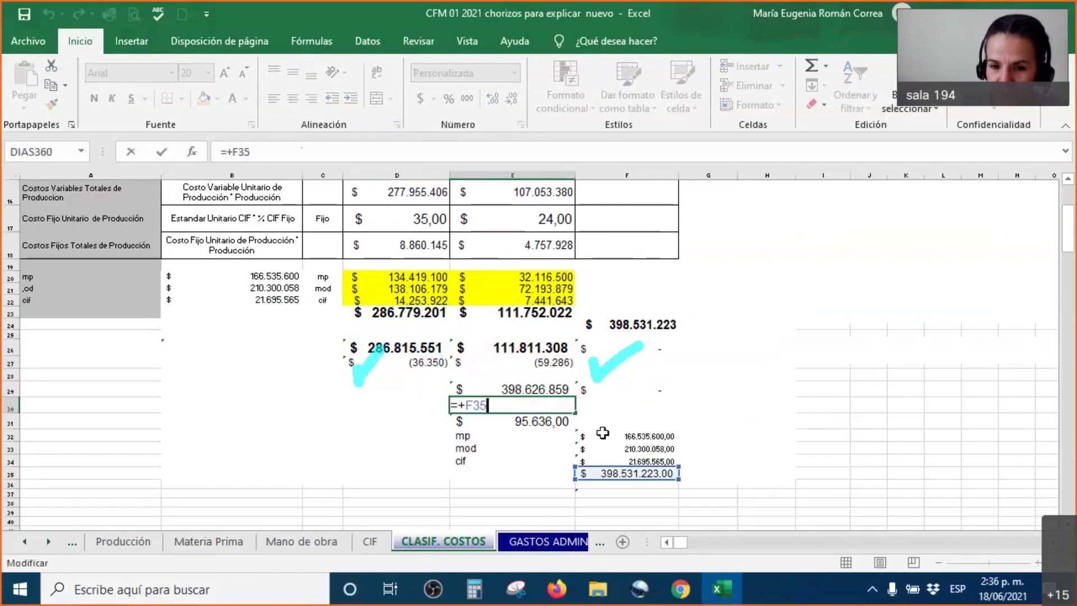
key(Return)
Replace the formula in E30 with =+D23+E23, adding the chorizos and butifarras cost totals
drag(387, 312, 528, 316)
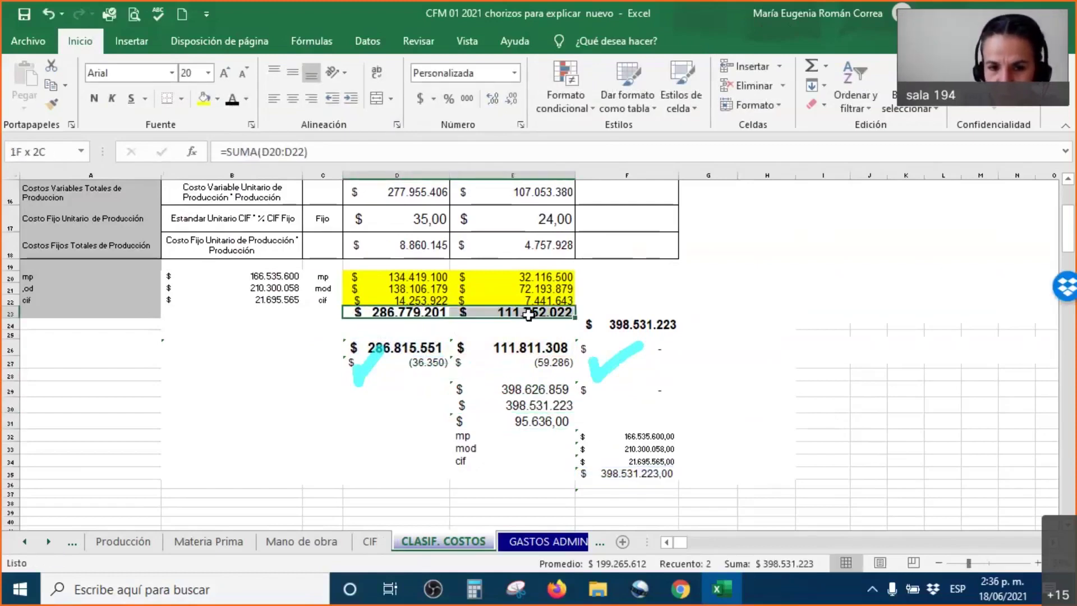
click(528, 406)
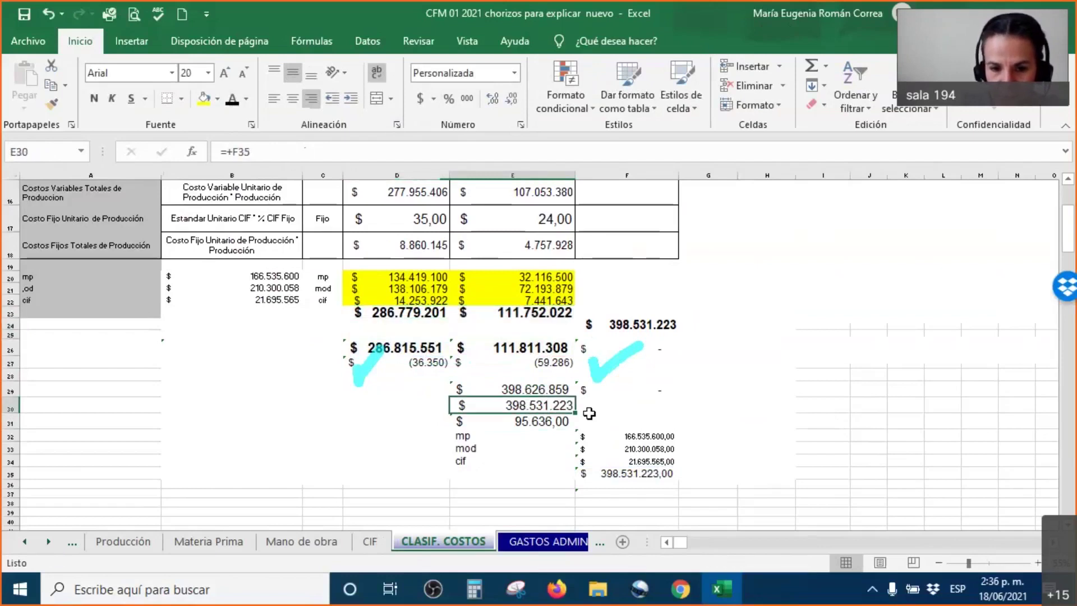
text(+)
click(415, 315)
text(+)
click(509, 312)
key(Return)
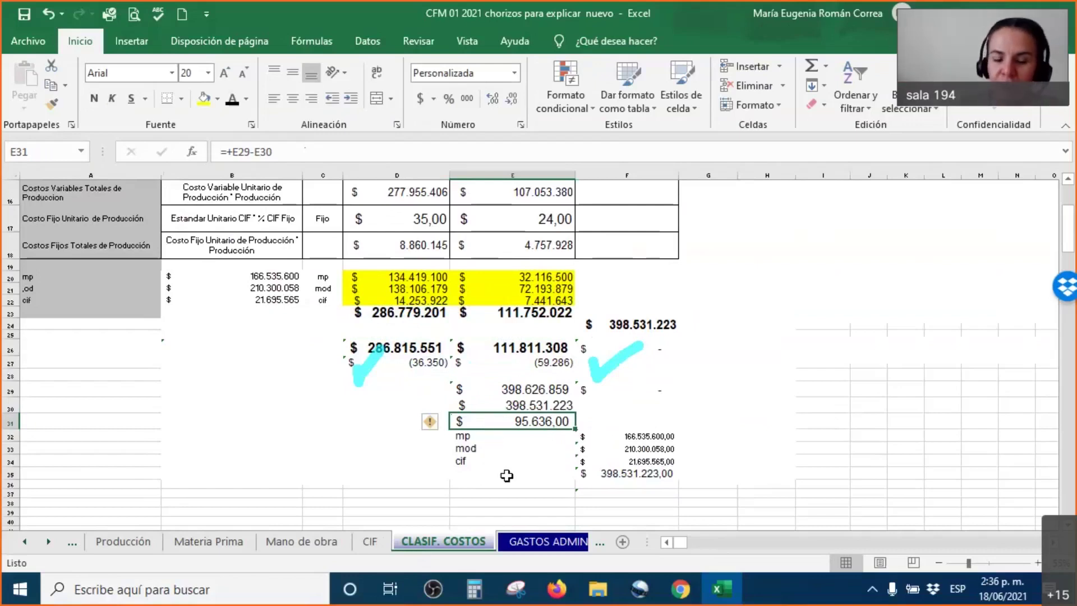
Fill the difference cell E31 with a light red theme colour
scroll(533, 437, up, 2)
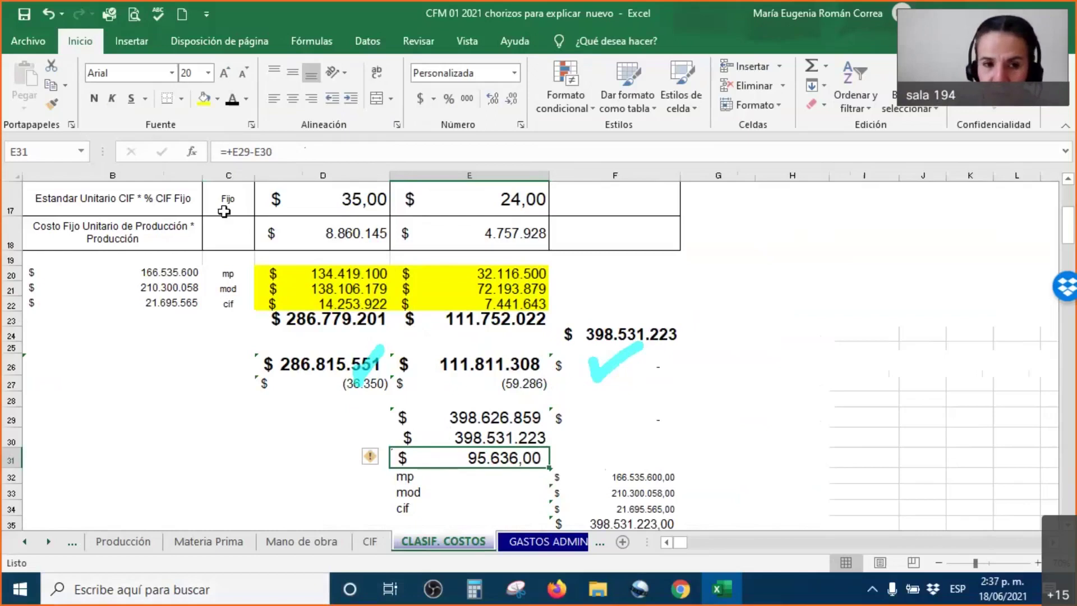
click(217, 99)
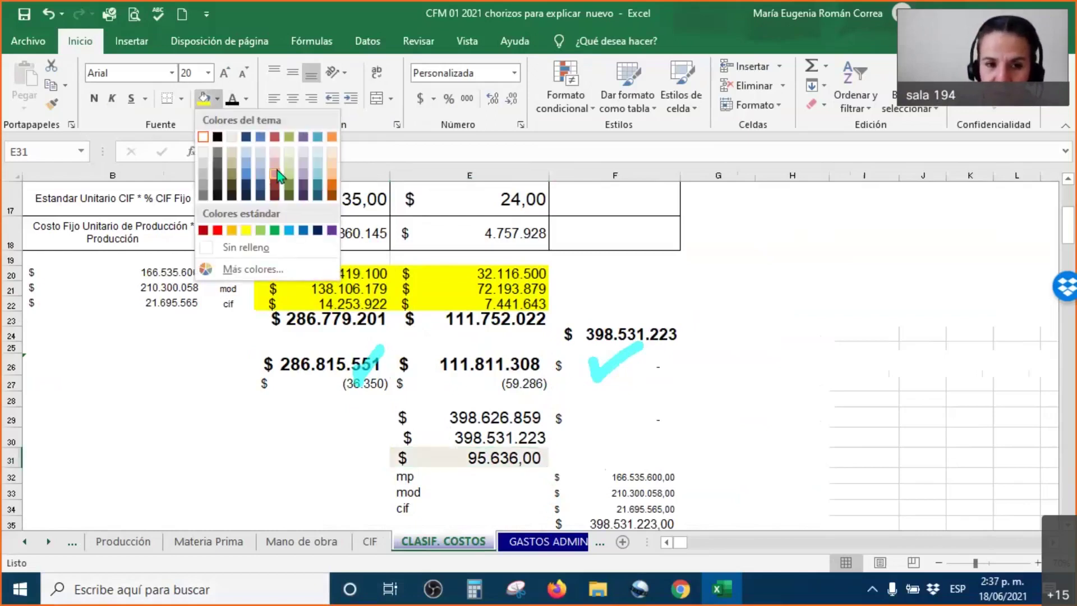
click(275, 168)
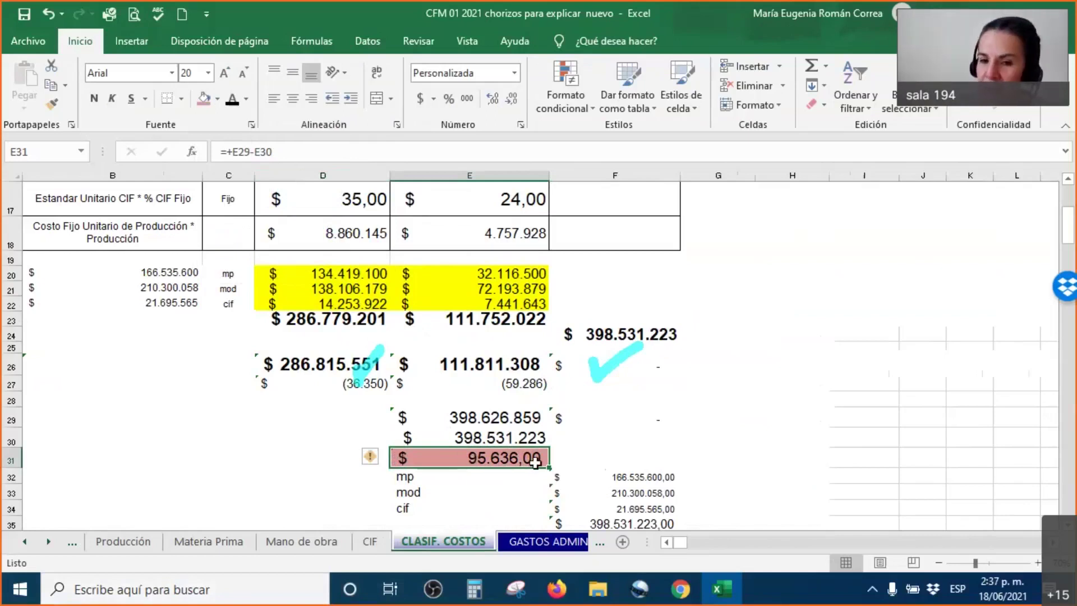
Review the formulas behind the combined totals in E29 and E30 and their difference in E31
click(409, 422)
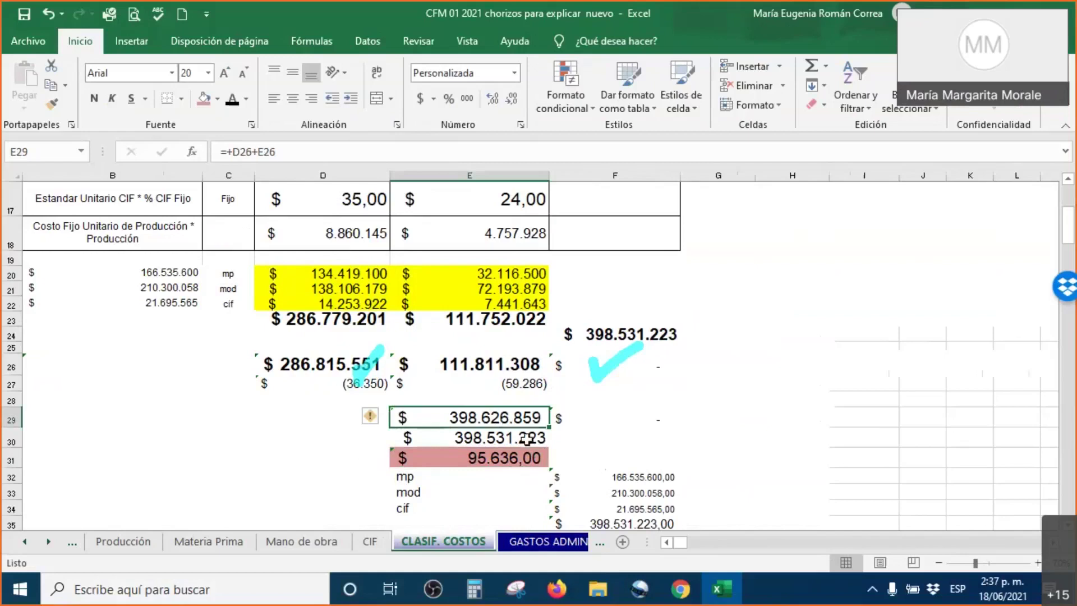
click(522, 457)
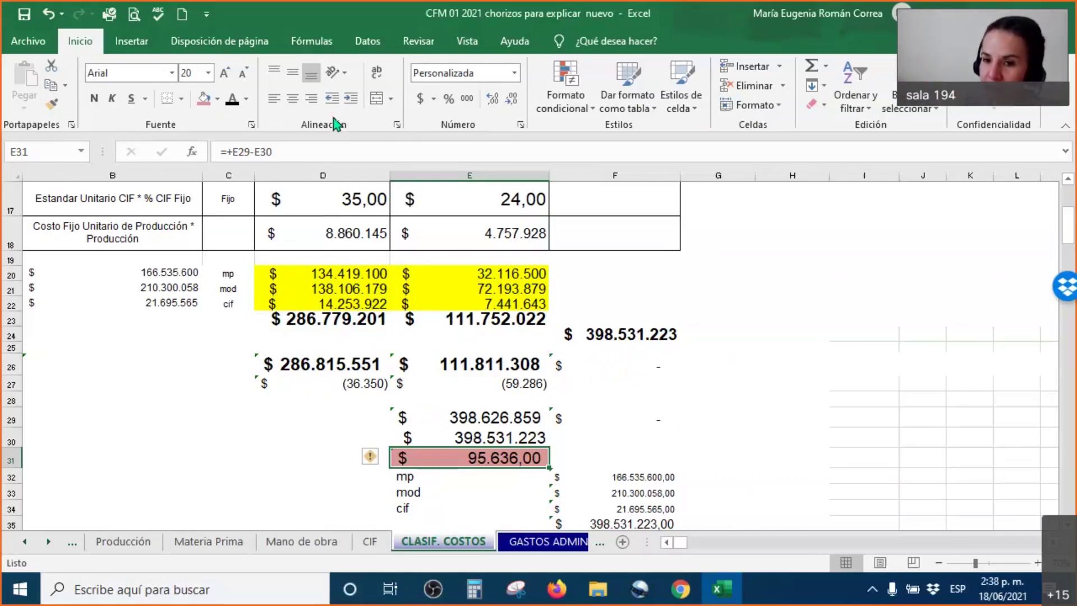
click(424, 430)
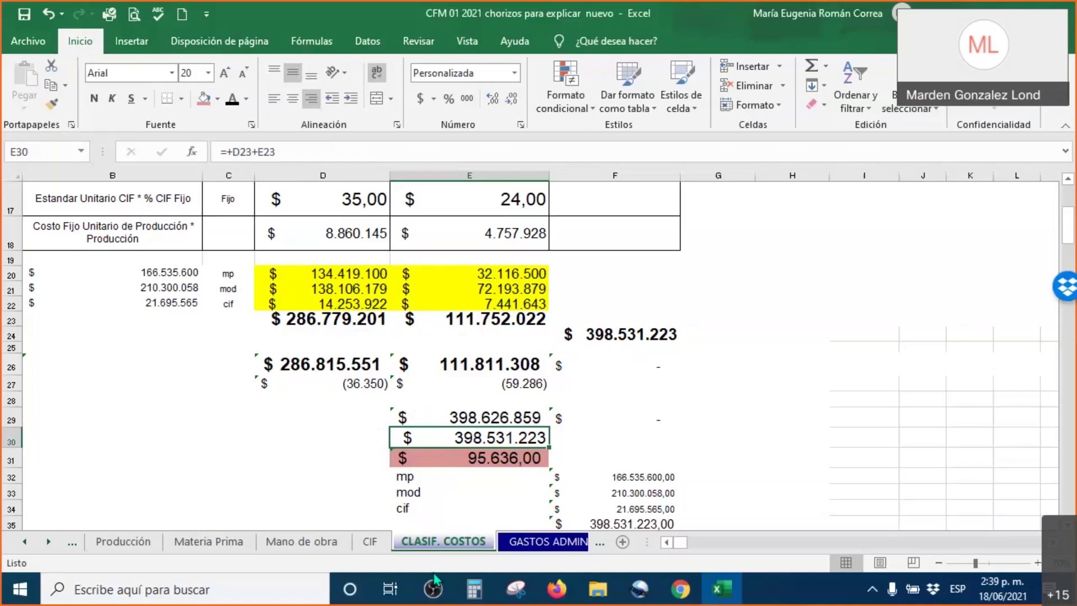
Examine the formula in D26 and mark its source cells, the variable cost total D16 and the fixed cost total D18
scroll(318, 459, up, 1)
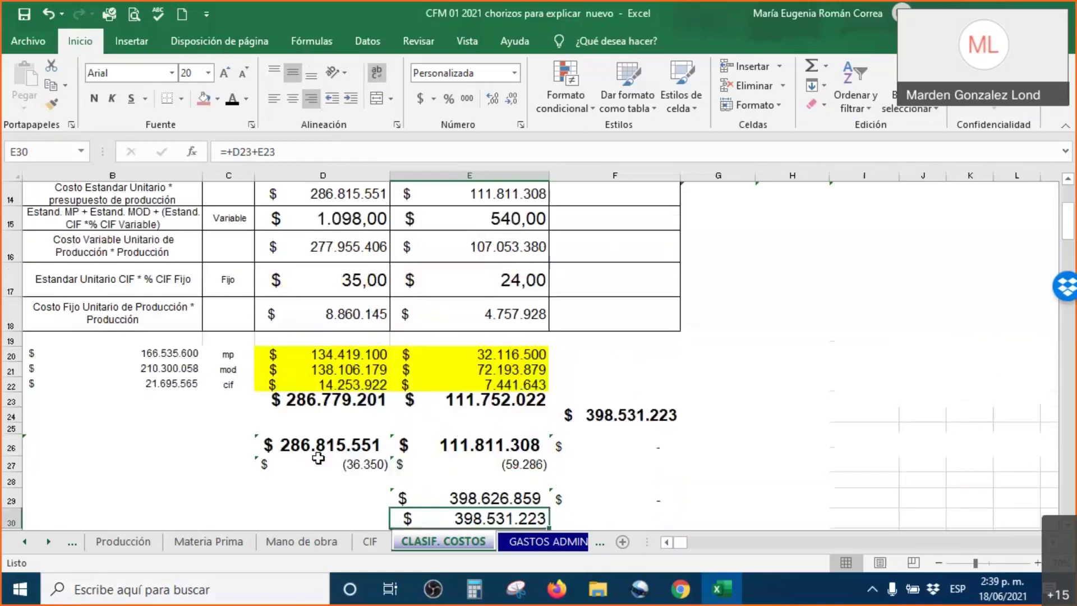
scroll(318, 458, up, 1)
double_click(311, 517)
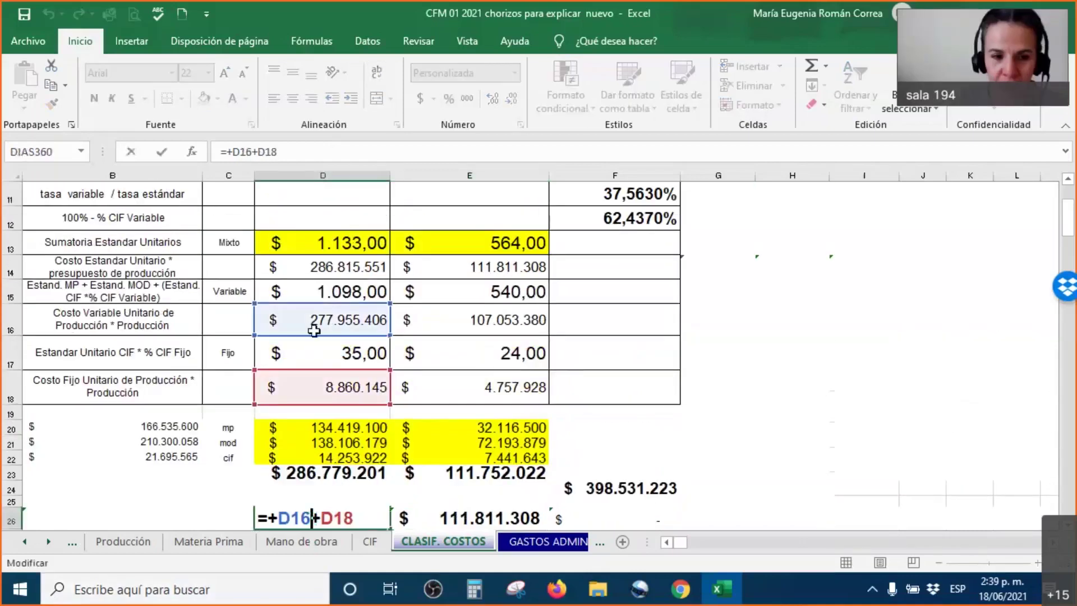
click(668, 542)
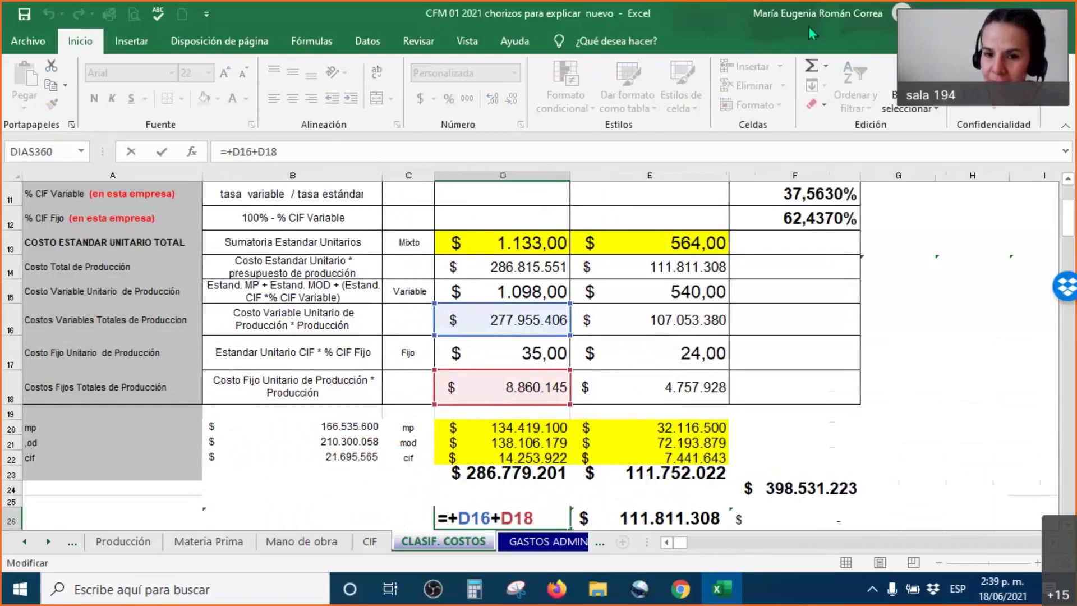
drag(559, 317, 619, 281)
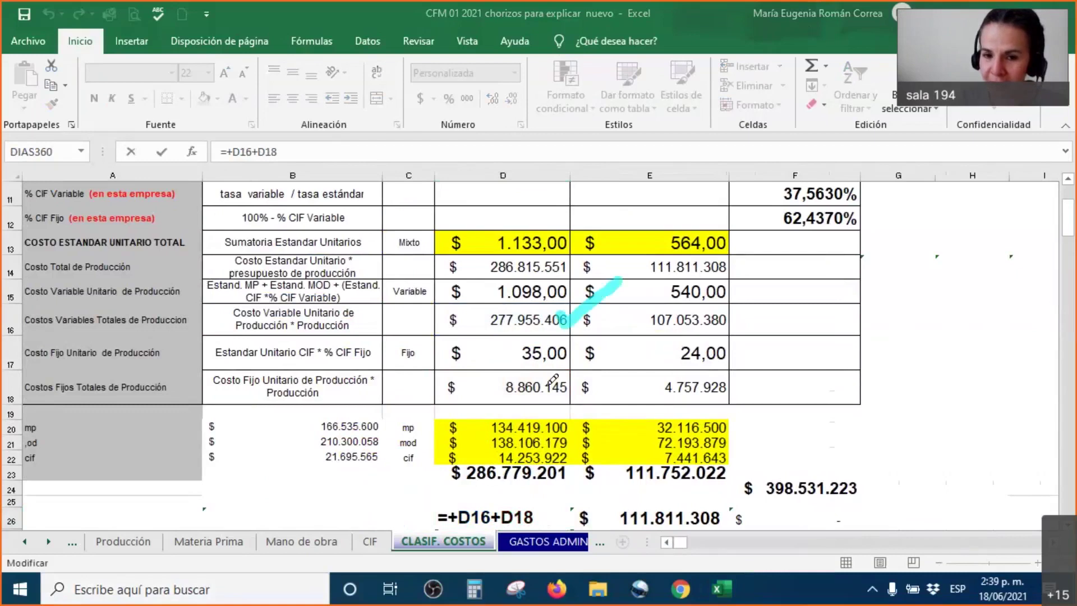
drag(567, 392, 611, 339)
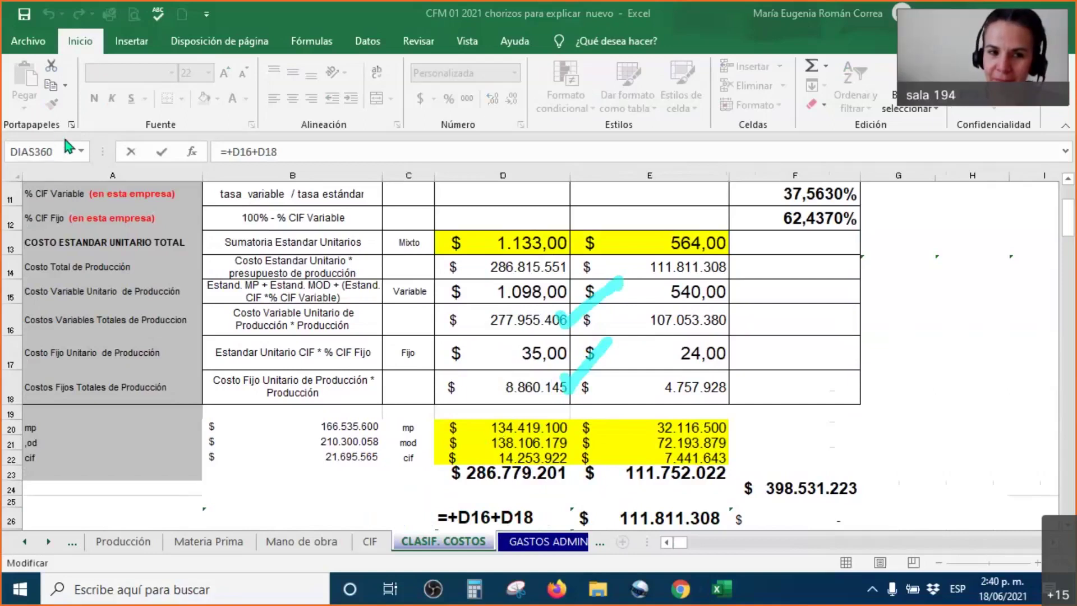
key(F2)
scroll(406, 403, down, 2)
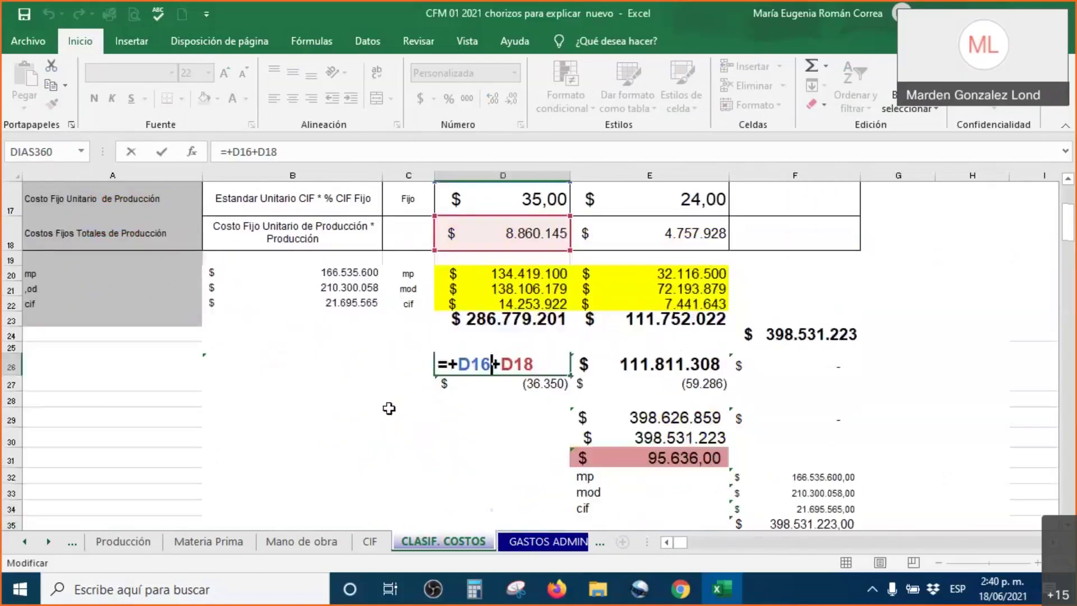
key(Return)
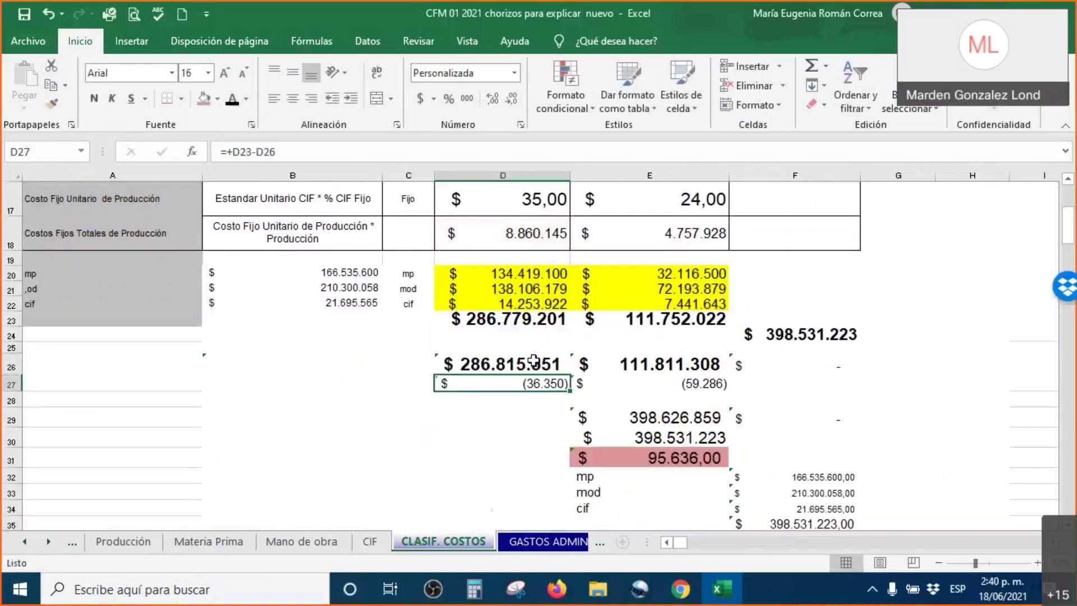
Compare the cost totals in rows 26 and 23 with the difference in E31 and the mp, mod and cif figures behind them
drag(554, 379, 690, 361)
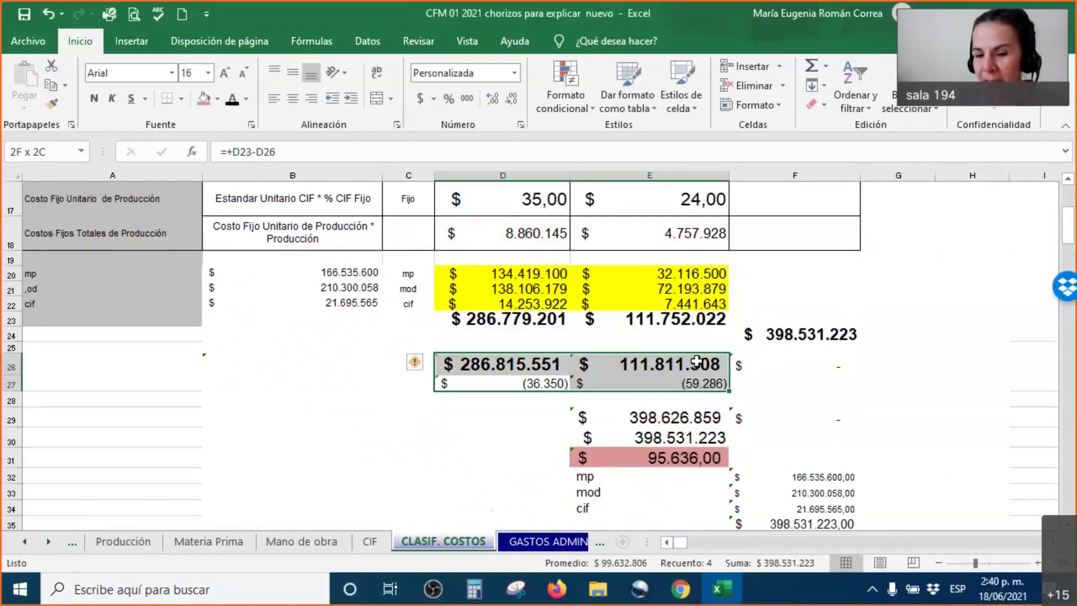
drag(508, 324, 662, 321)
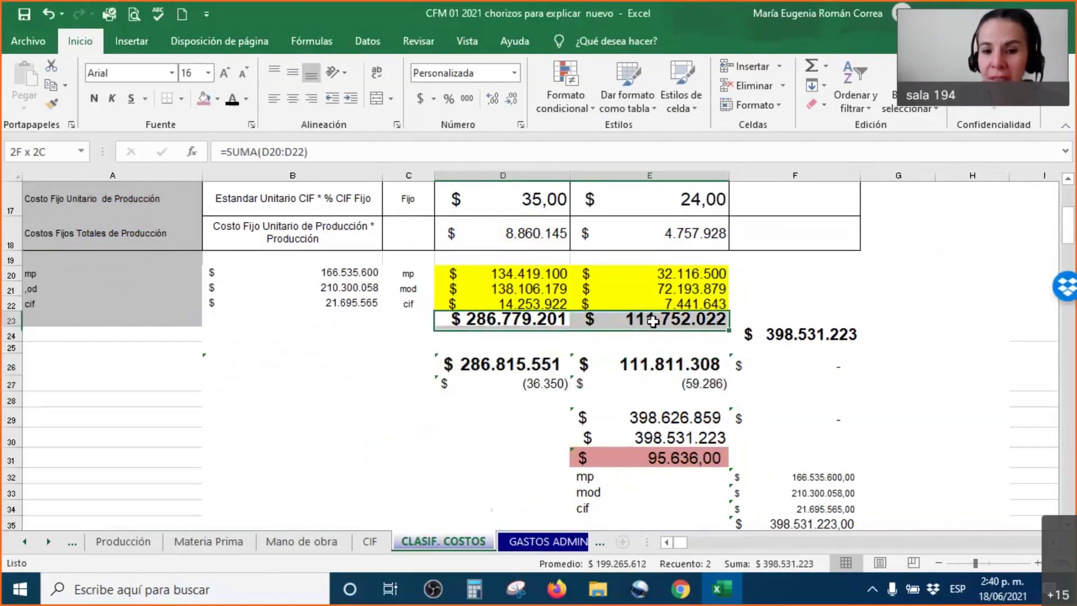
click(634, 457)
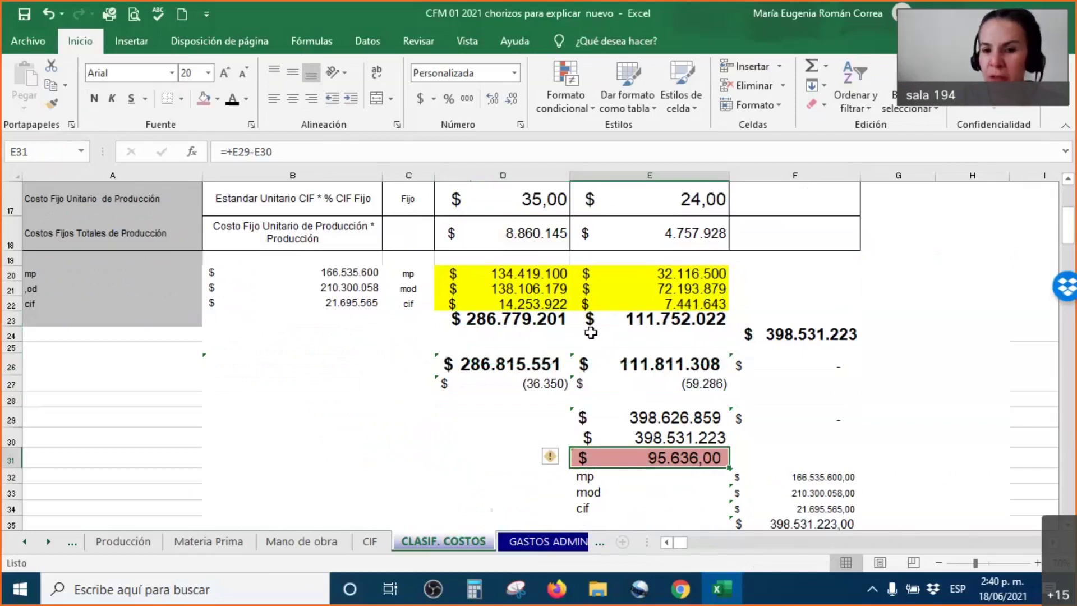
drag(539, 269, 662, 330)
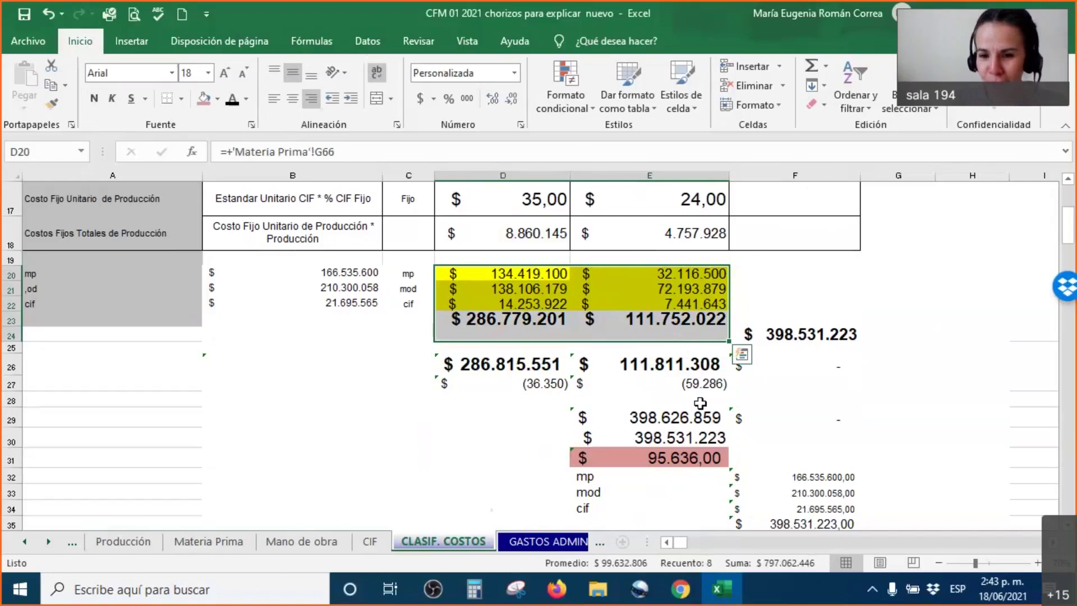
Remove the decimal places from the difference in E31
click(689, 459)
right_click(689, 461)
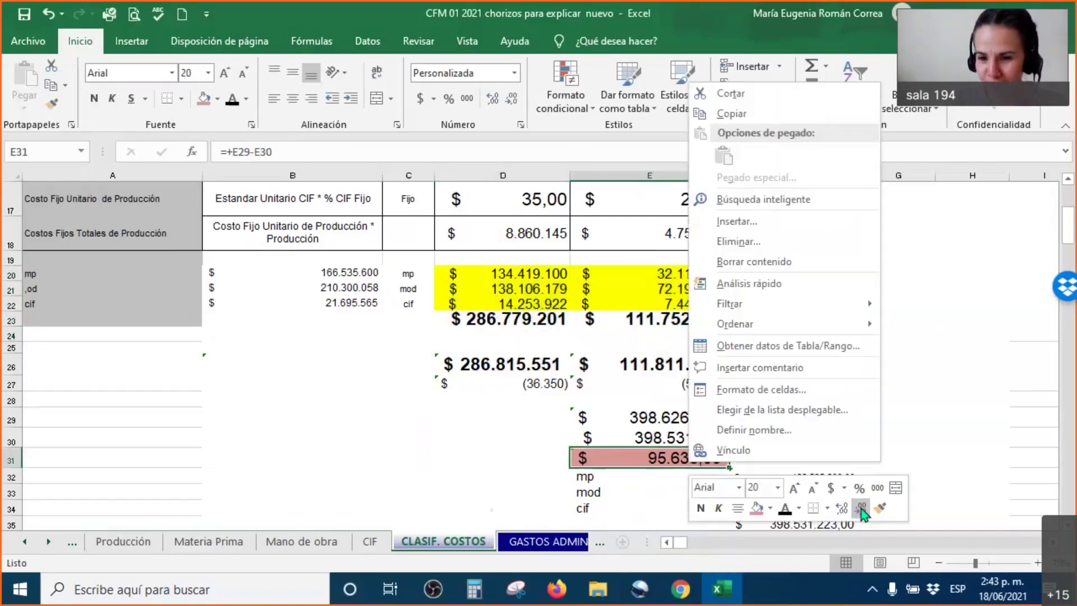
click(860, 508)
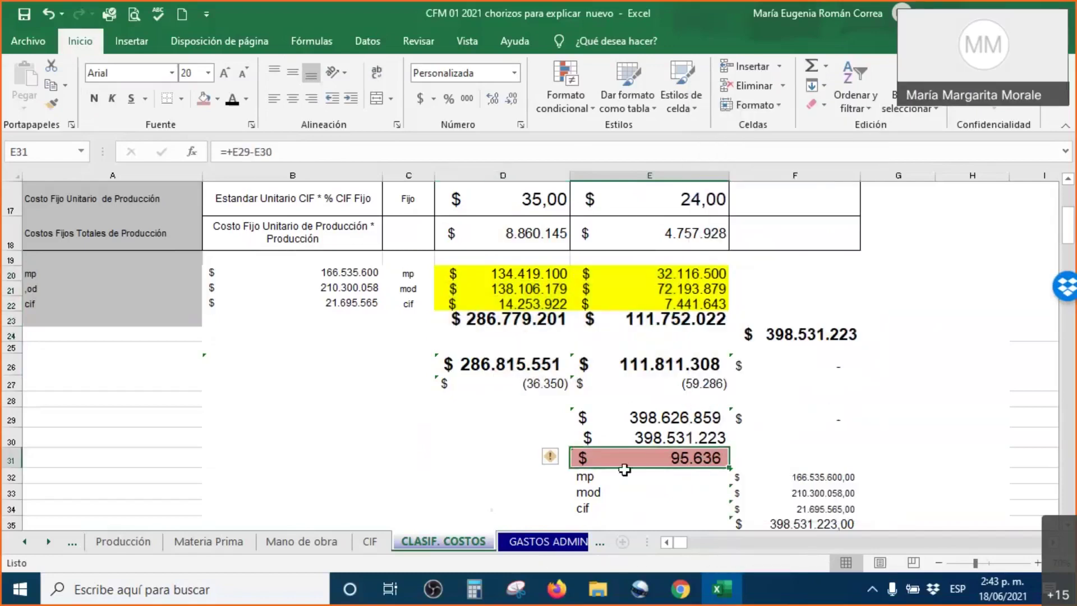
Open the GASTOS ADMINIST. sheet and make the callout about first-quarter salaries slightly narrower
click(537, 542)
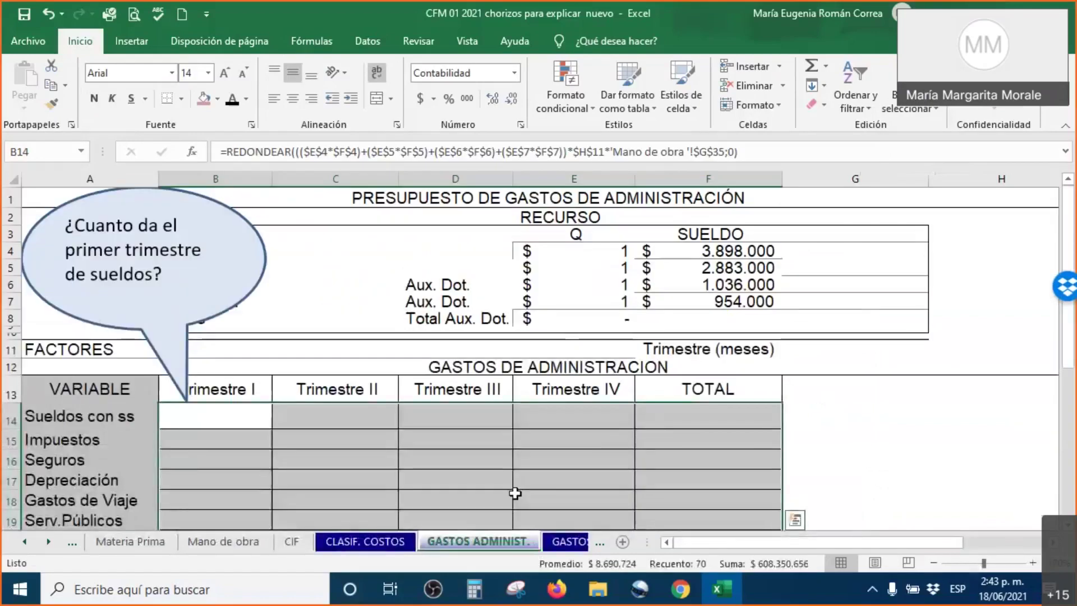
click(203, 317)
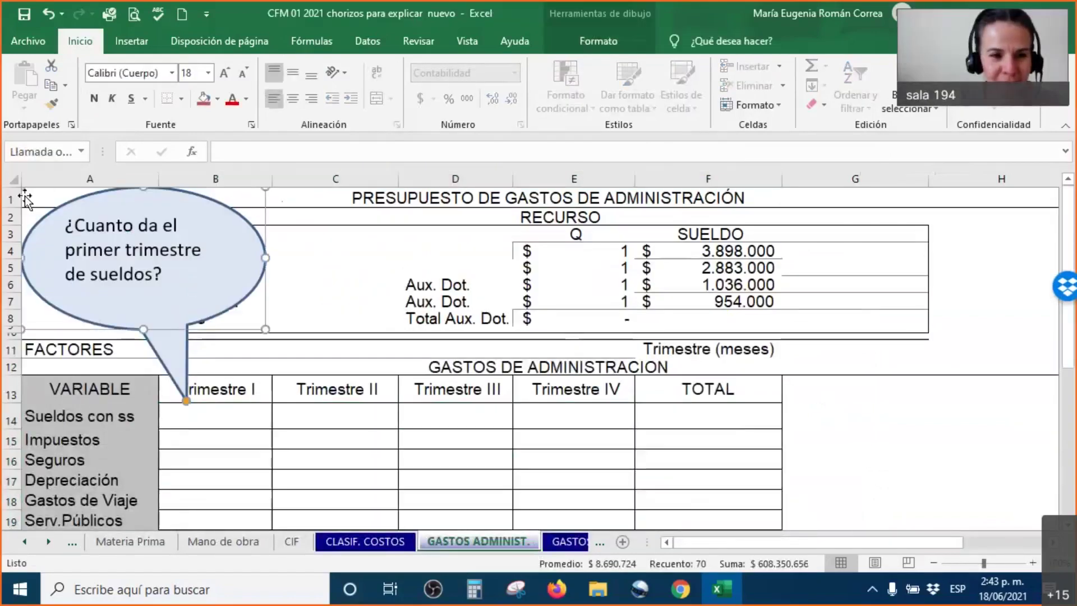
drag(22, 188, 61, 217)
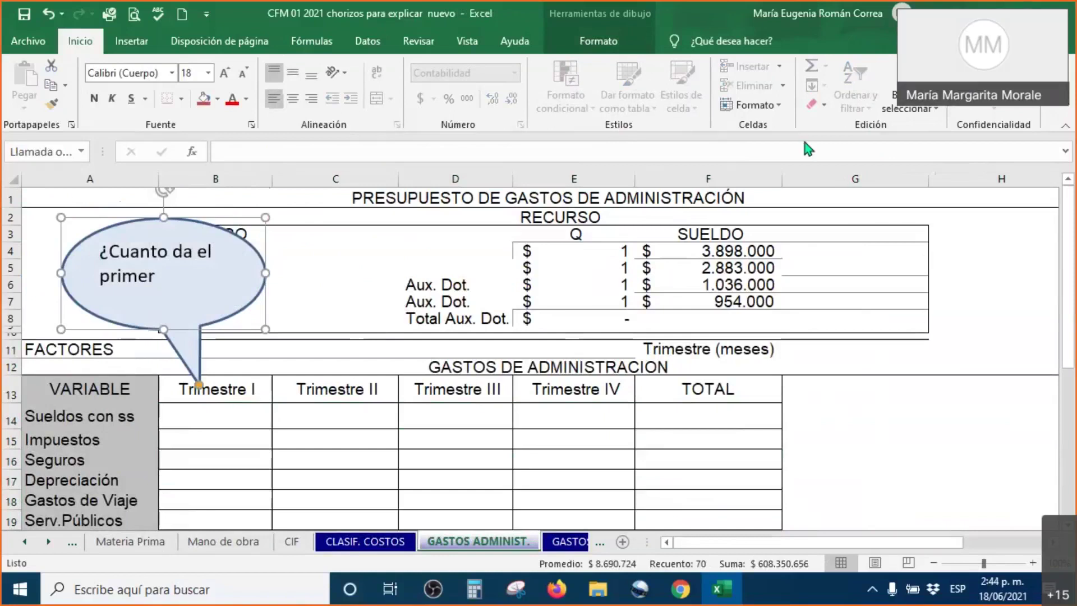
drag(60, 217, 48, 185)
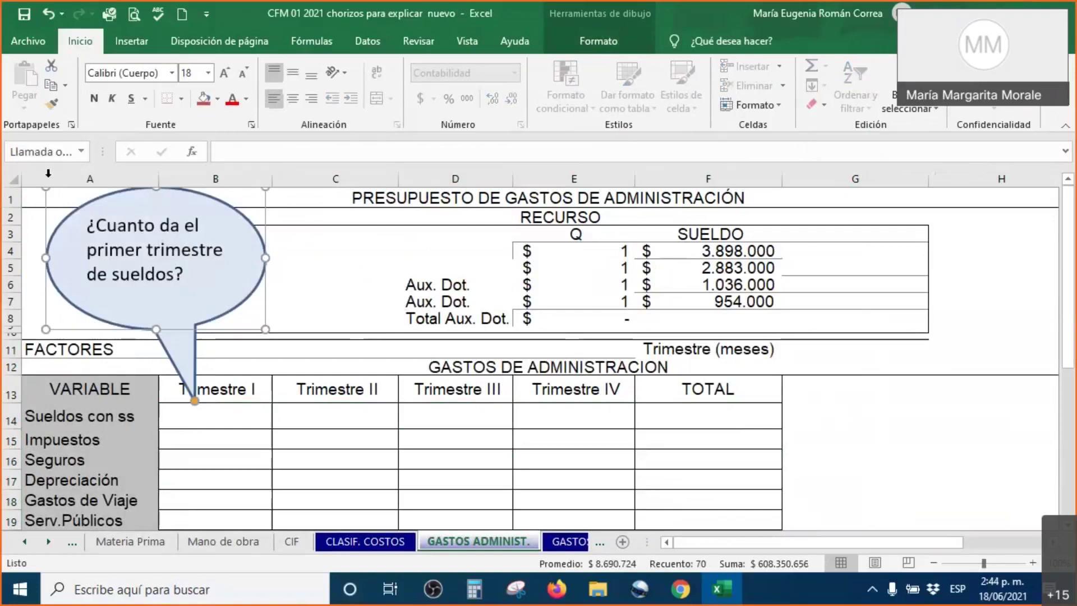
Move the salaries callout down over the expense table to uncover the CARGO list
drag(635, 254, 734, 302)
click(171, 212)
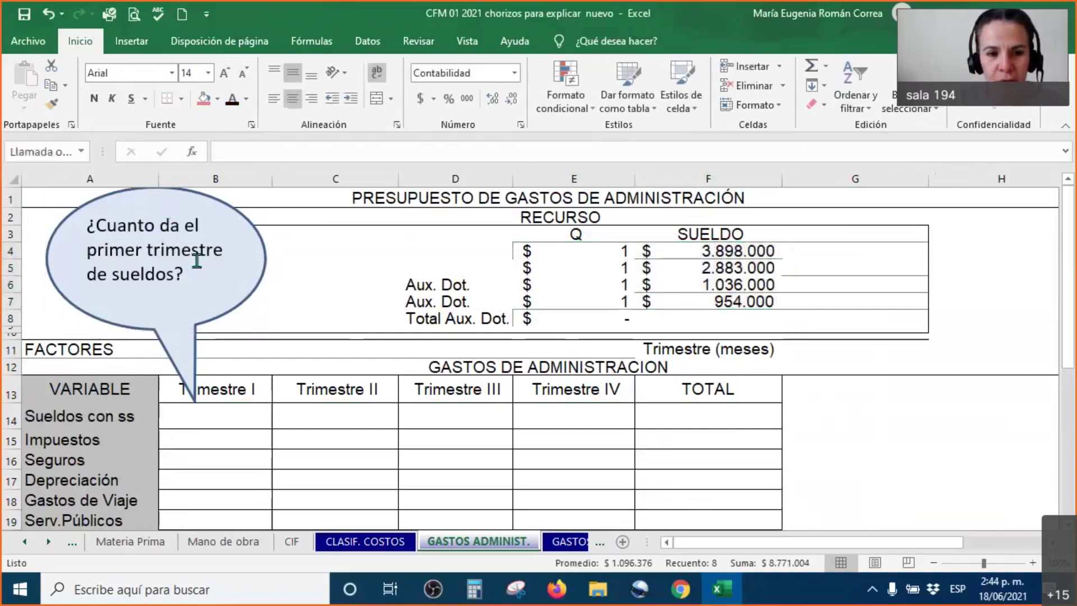
mouse_move(217, 201)
mouse_down()
mouse_move(269, 408)
mouse_move(263, 396)
mouse_up()
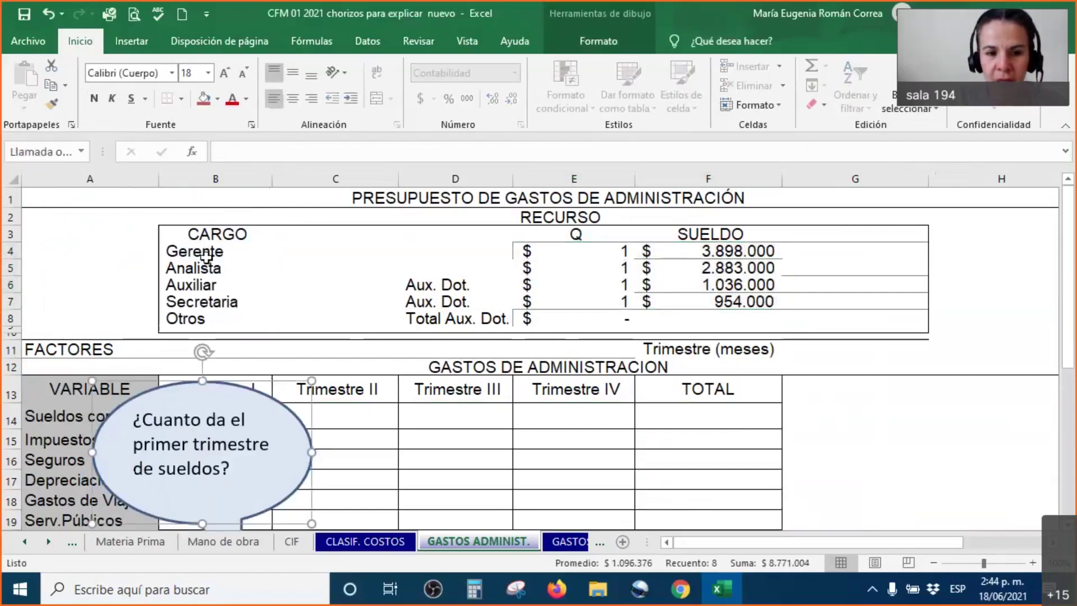
Review the positions Gerente, Analista, Auxiliar and Secretaria and their salaries in F4:F7
click(194, 250)
click(194, 268)
click(207, 285)
click(208, 296)
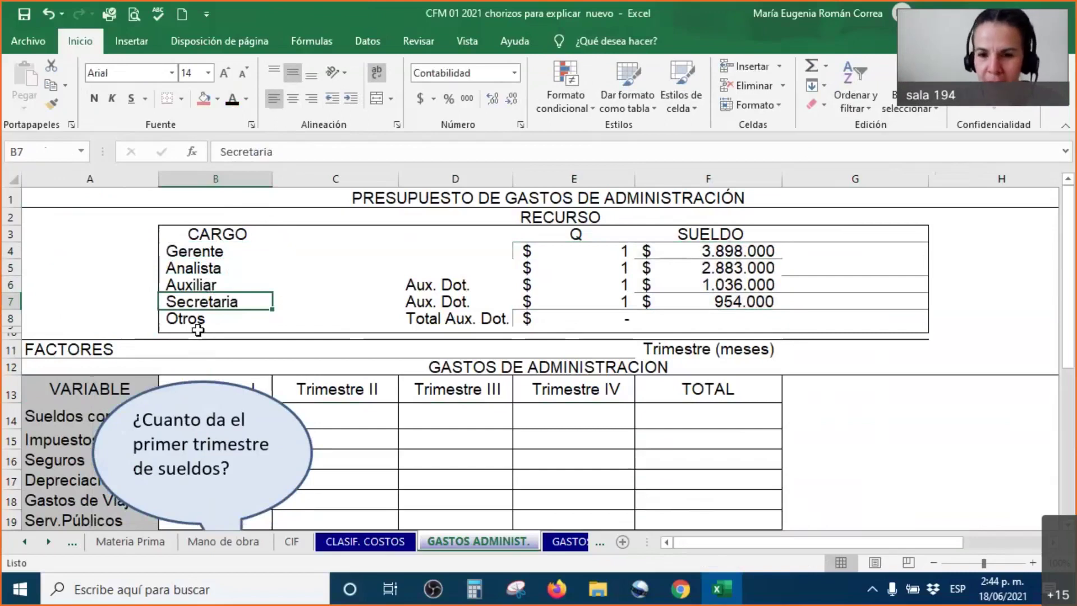
drag(771, 279, 757, 302)
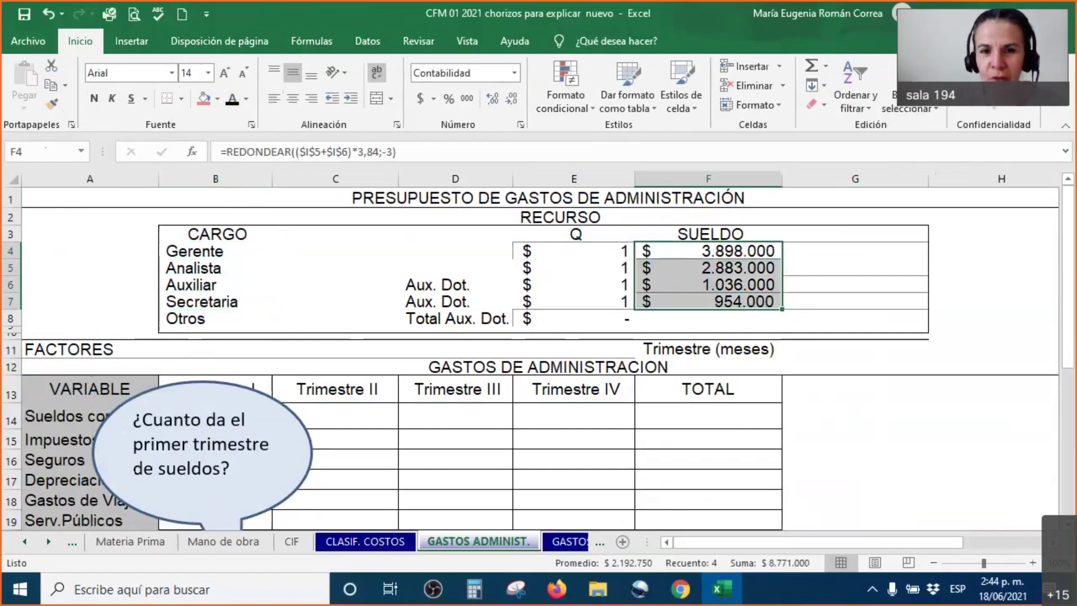
click(635, 15)
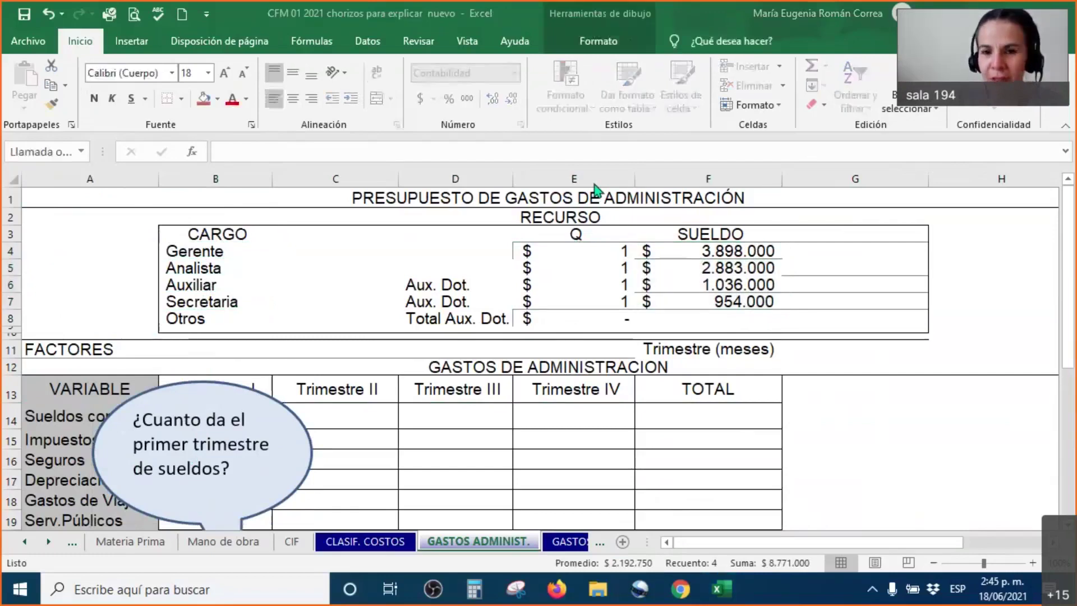
drag(718, 251, 724, 302)
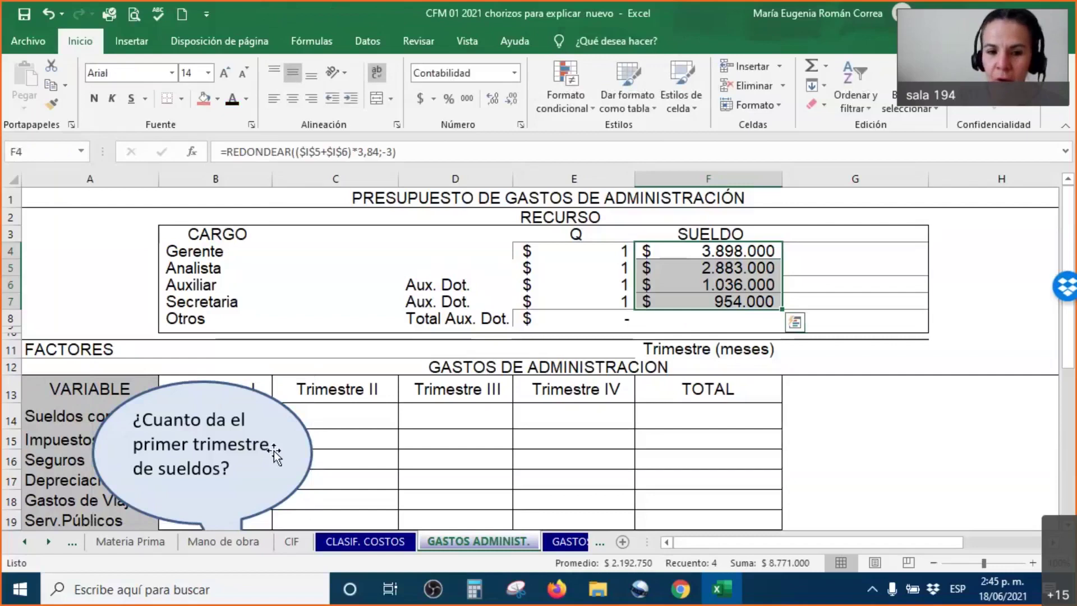
Move the callout back above the expense table, pointing at the Trimestre I column, and select the Sueldos con ss figure in B14
drag(298, 431, 221, 190)
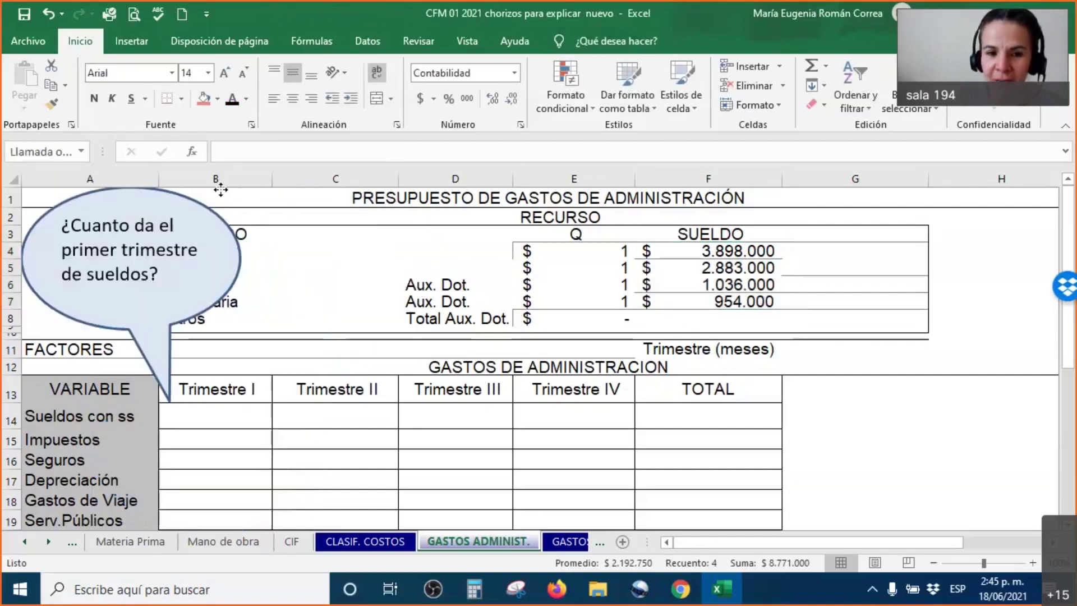
click(208, 416)
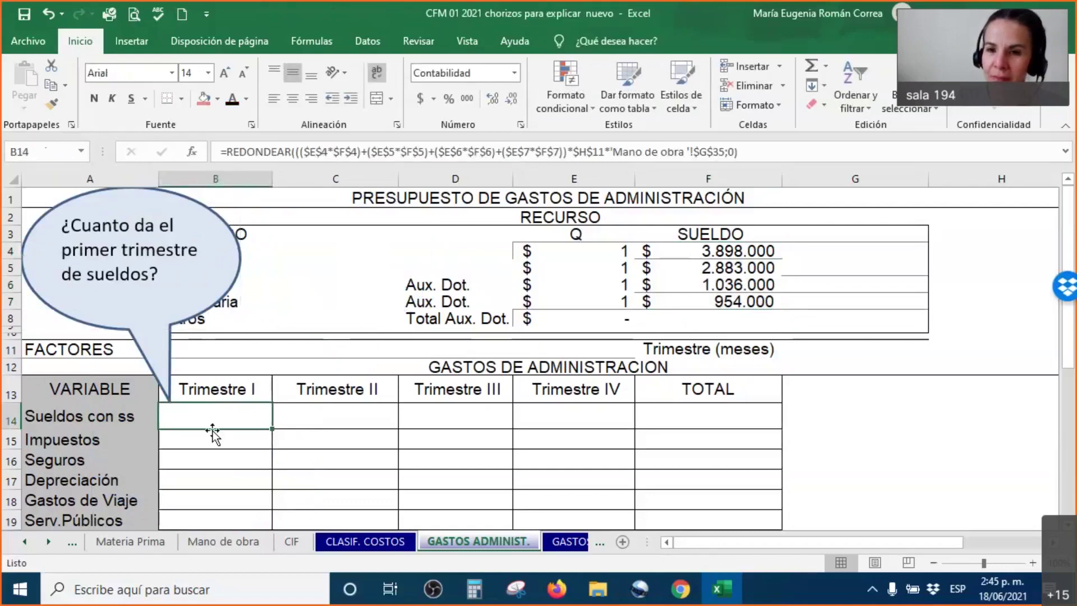
drag(68, 408, 223, 417)
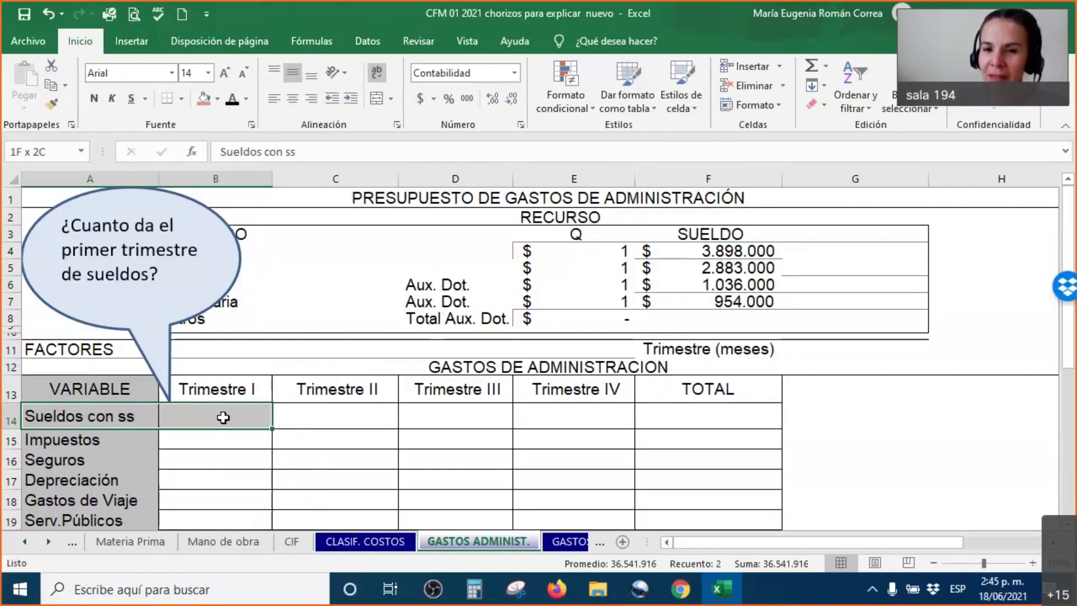
drag(223, 418, 223, 417)
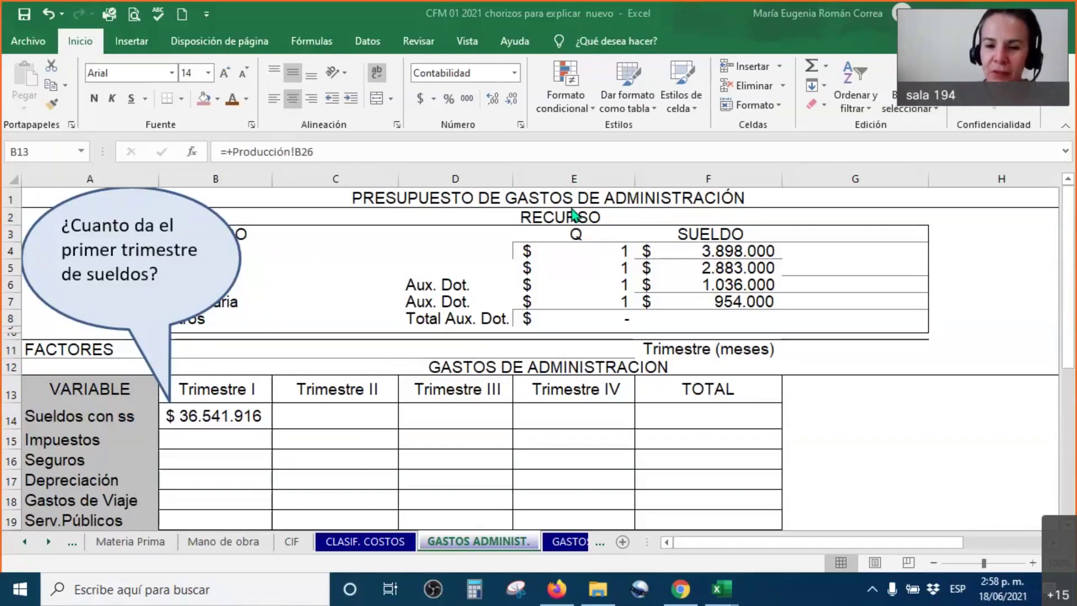
Add up the four monthly salaries in G11 with =SUMA(F4:F7)
drag(753, 257, 760, 300)
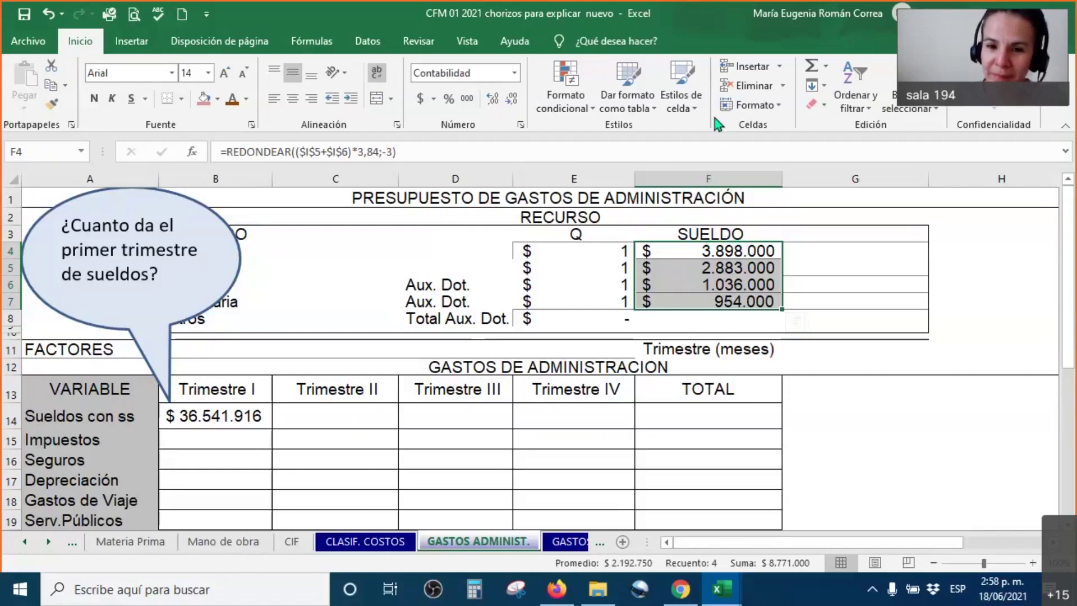
click(912, 354)
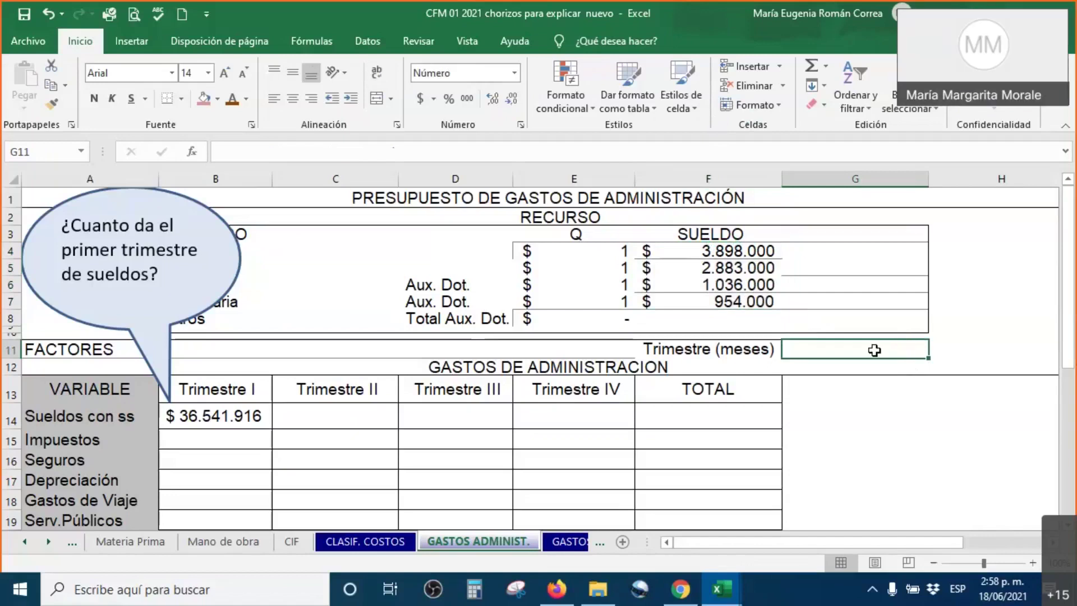
text(=suma()
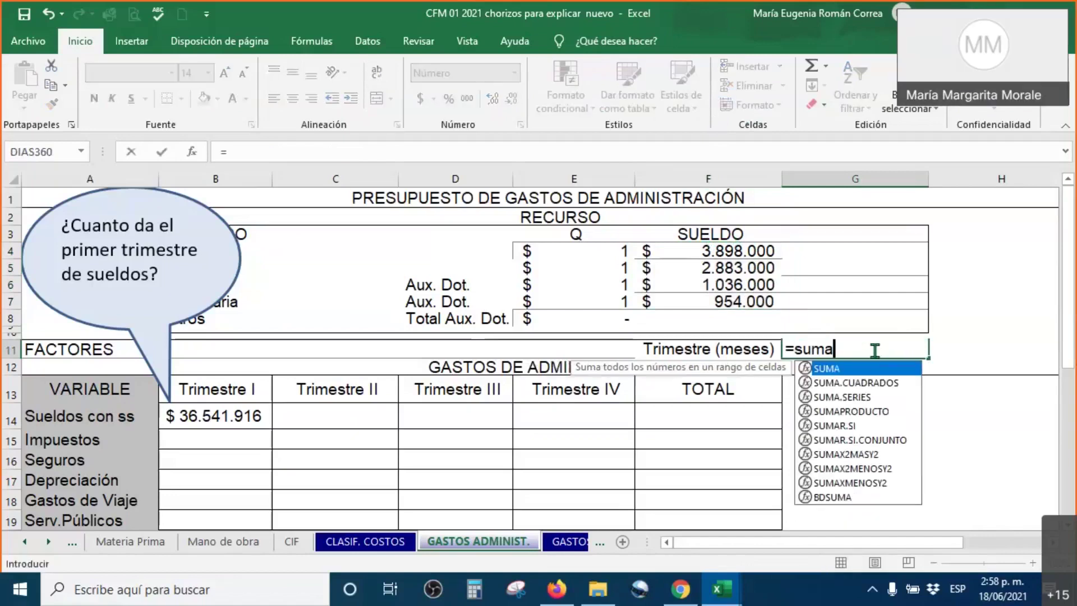
drag(715, 249, 726, 303)
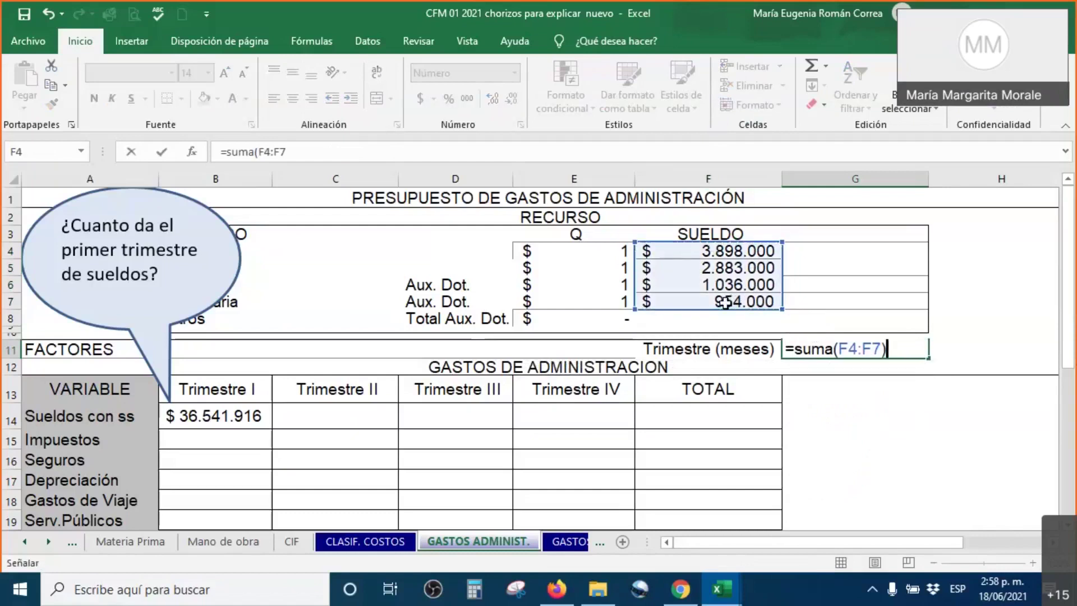
key(Return)
Move the salary sum from G11 to G13 and calculate the quarterly amount in G14 with +G13*3
click(909, 352)
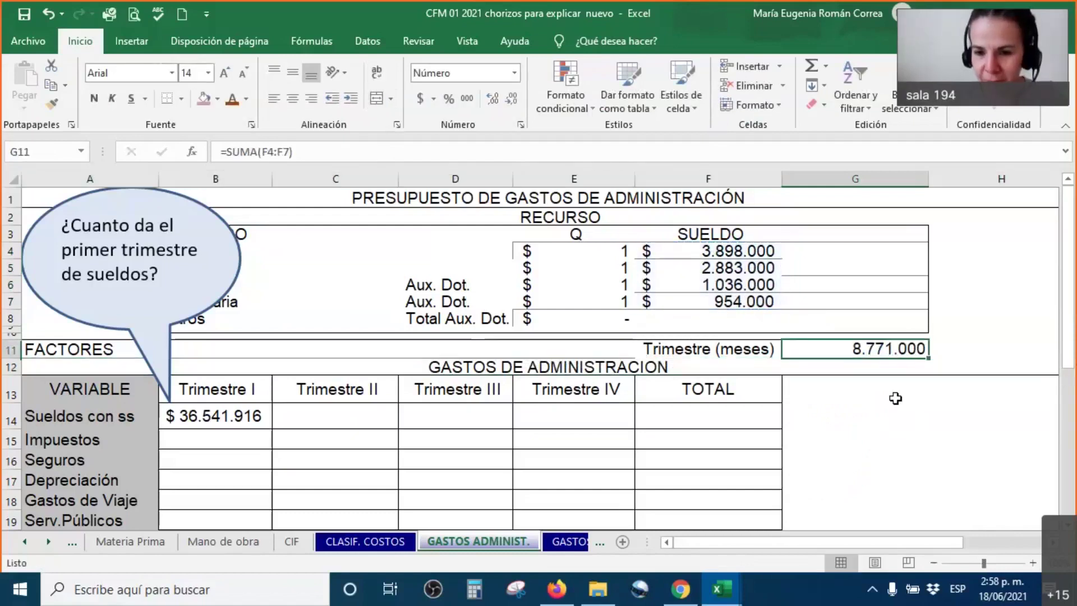
drag(900, 359, 877, 402)
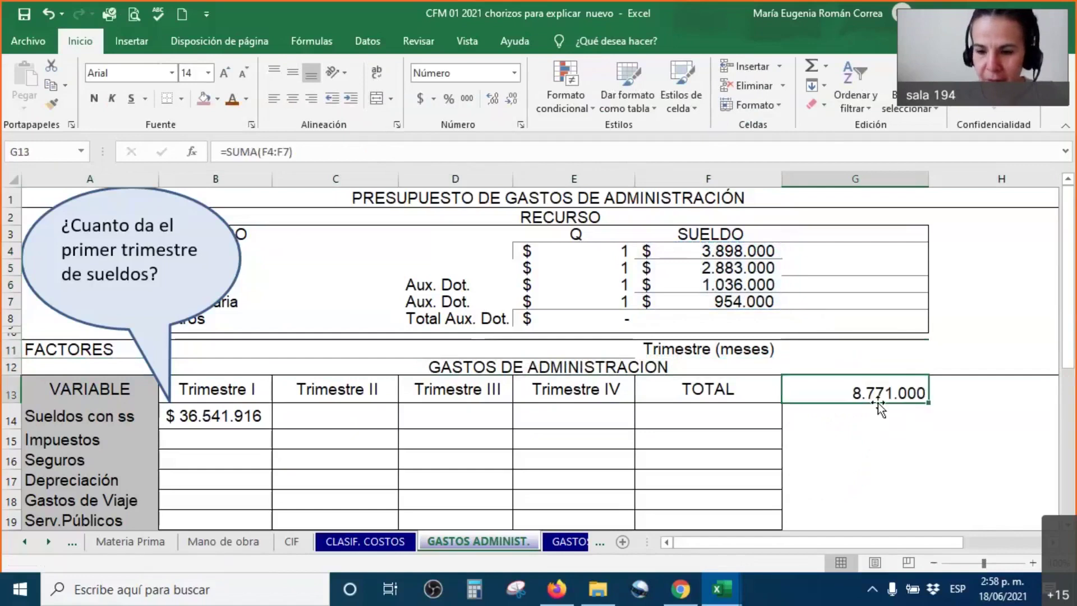
key(Return)
text(+G13*3)
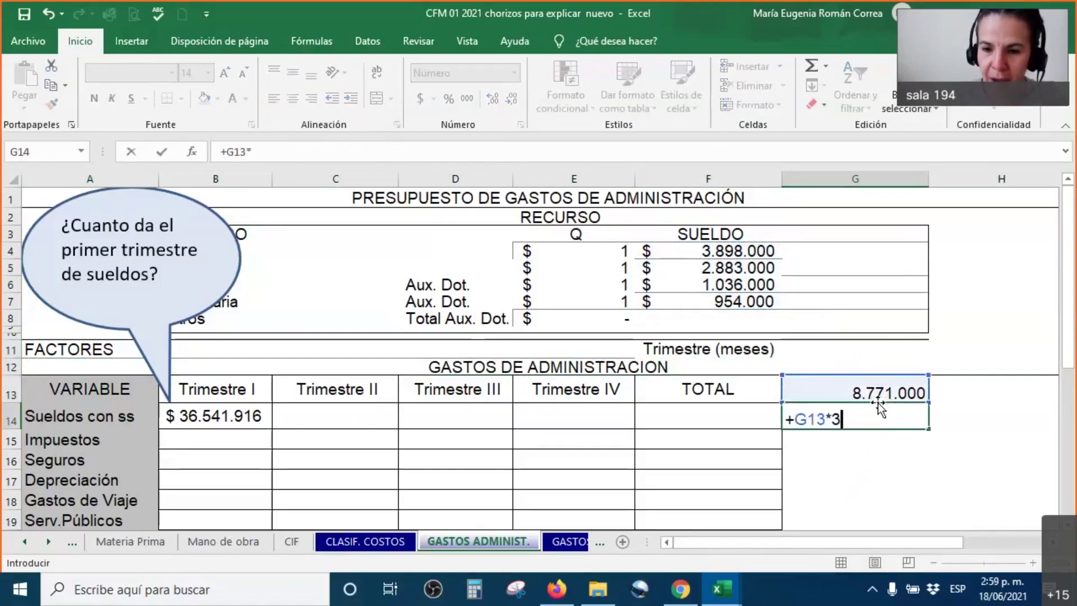
key(Return)
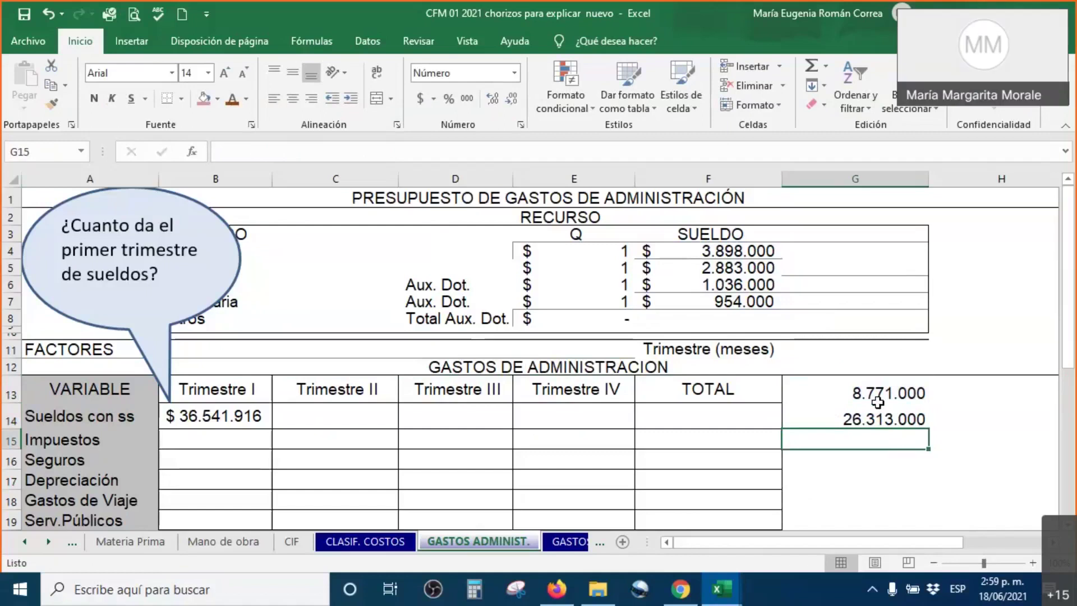
Link G15 to the percentage in cell G34 of the Mano de obra sheet
text(+)
click(243, 547)
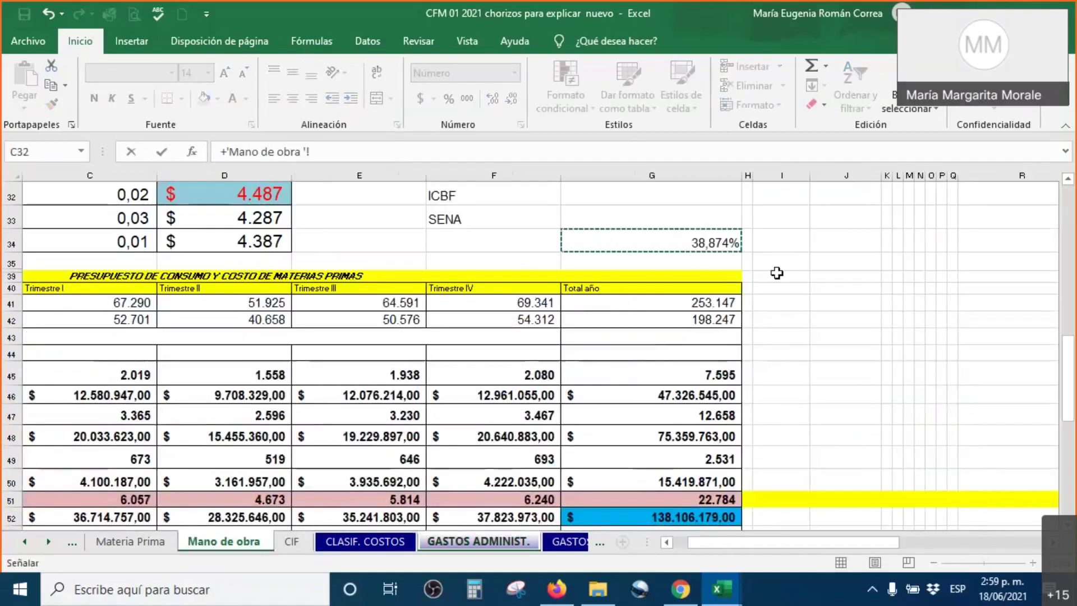
key(Return)
scroll(915, 404, down, 1)
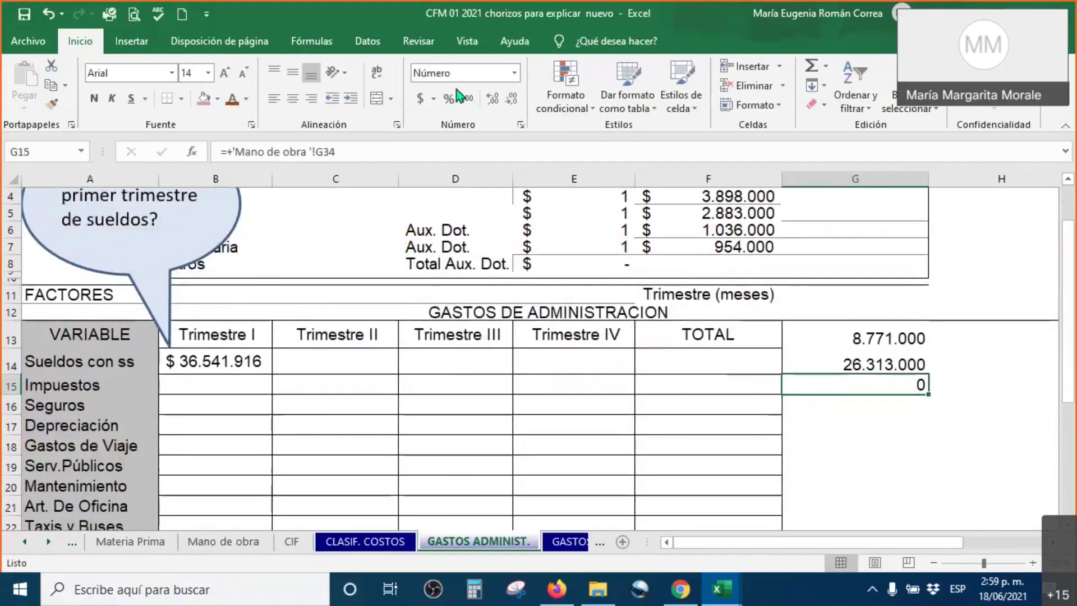
Format G15 as a percentage with five decimal places
click(449, 101)
click(491, 100)
click(492, 100)
click(491, 100)
click(491, 101)
click(492, 101)
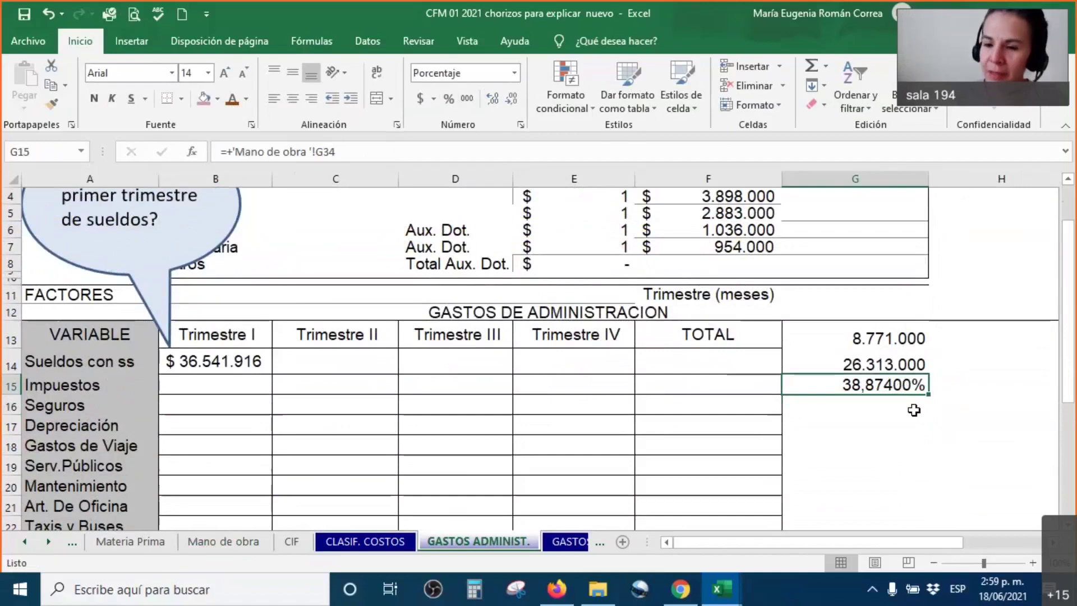
Calculate the quarterly salaries including the G15 percentage in G16 with =G14*(1+G15)
click(914, 408)
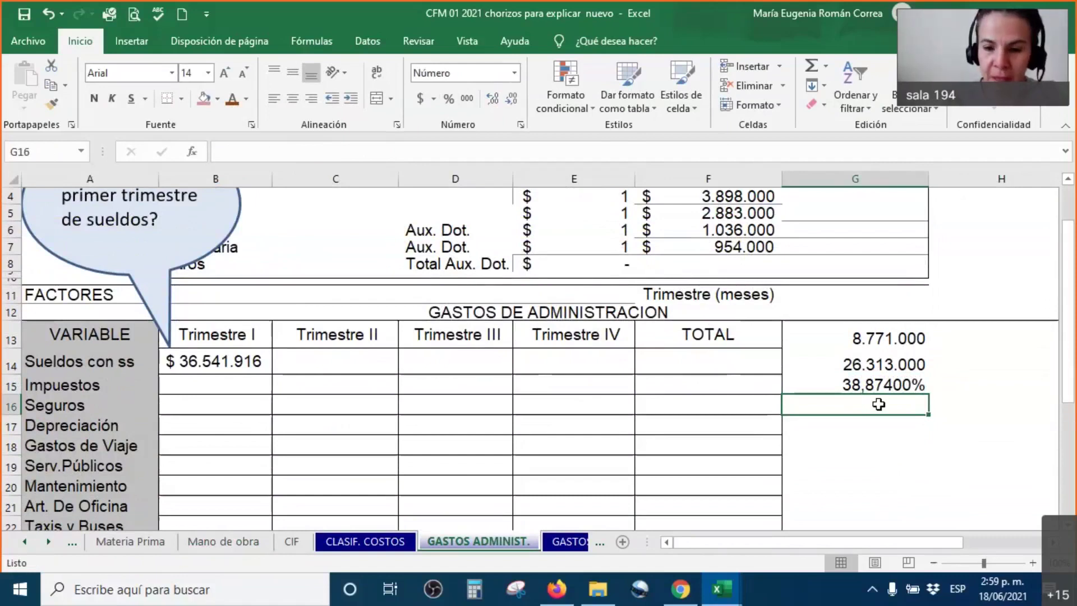
text(=)
key(Up)
key(Up)
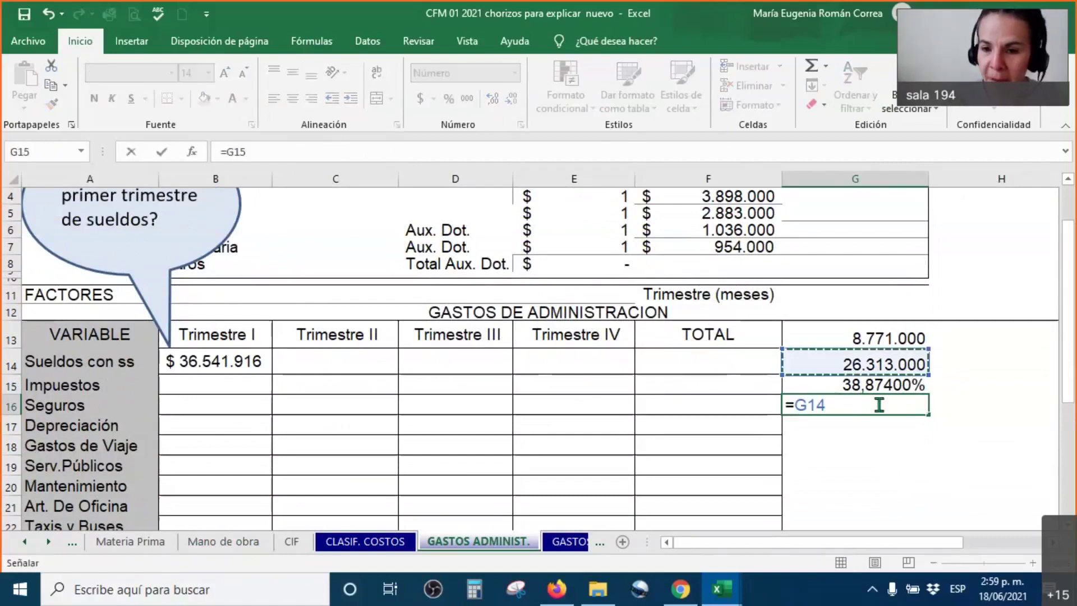
text(*(1+)
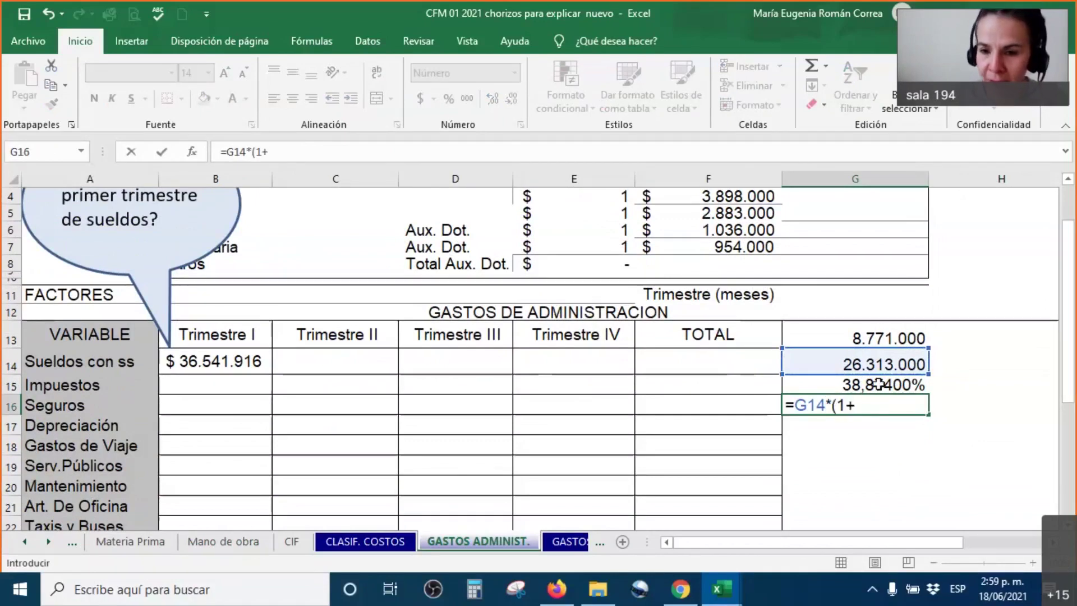
key(Up)
text())
key(Return)
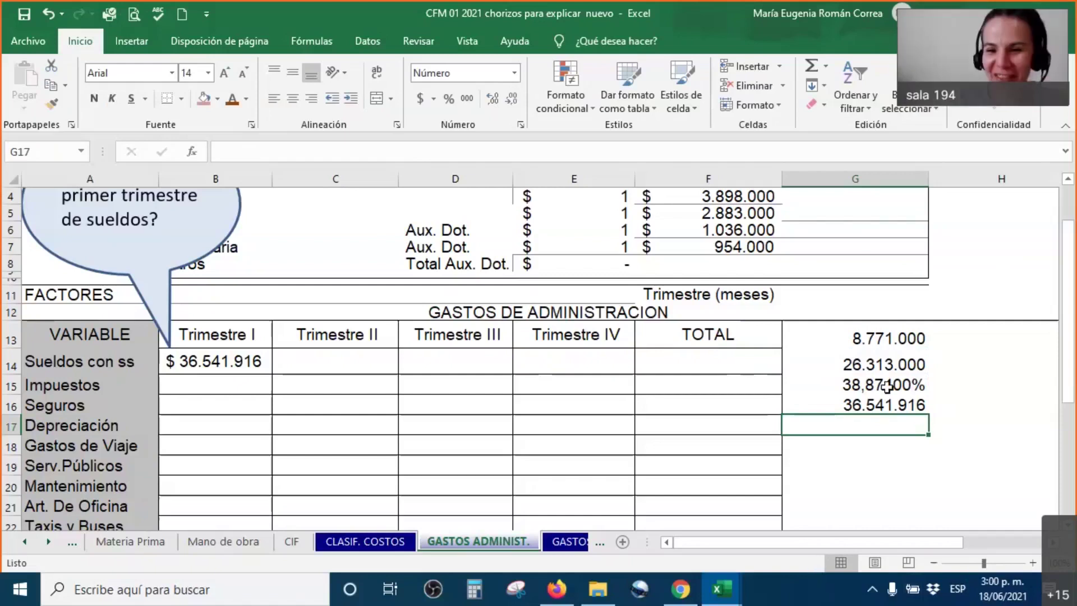
Review the salary calculation from the amounts in F4:F7 through the formulas in G13, G14, G15 and G16
double_click(850, 405)
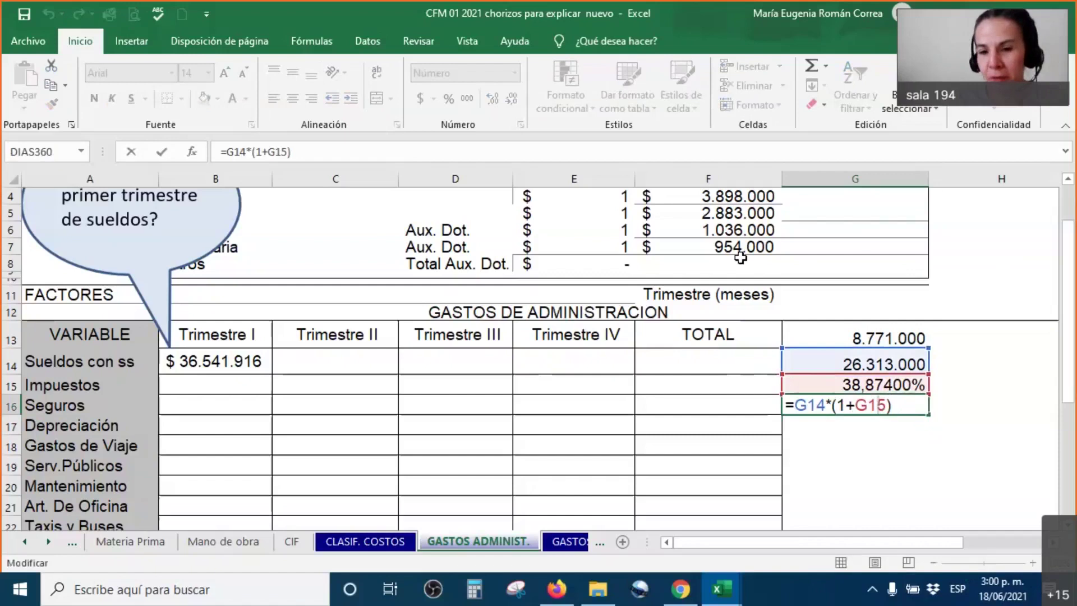
scroll(900, 334, up, 1)
click(726, 256)
drag(726, 257, 728, 300)
click(890, 395)
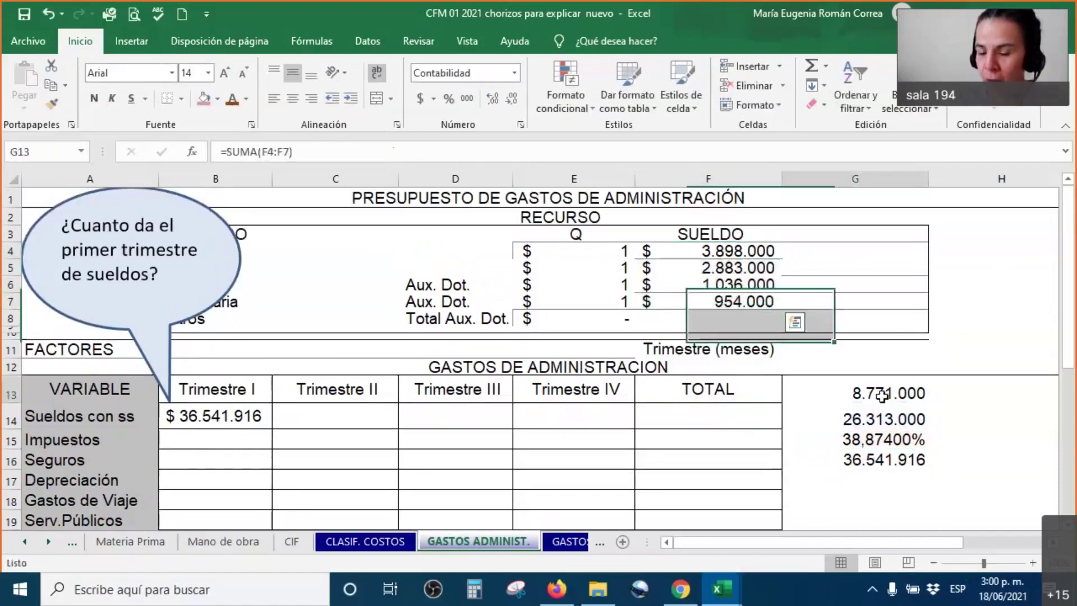
click(901, 421)
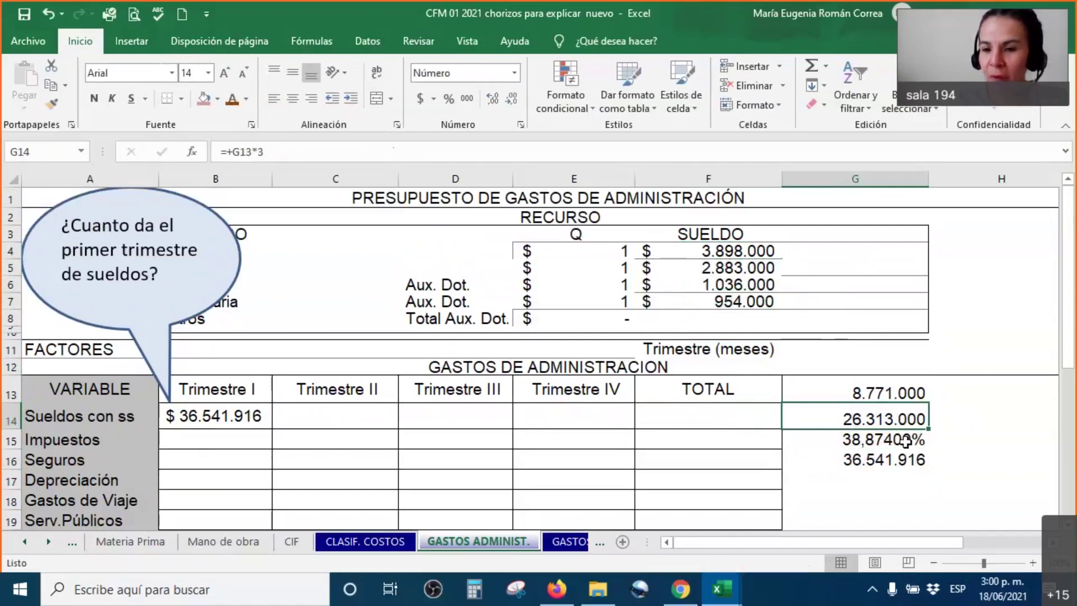
click(905, 440)
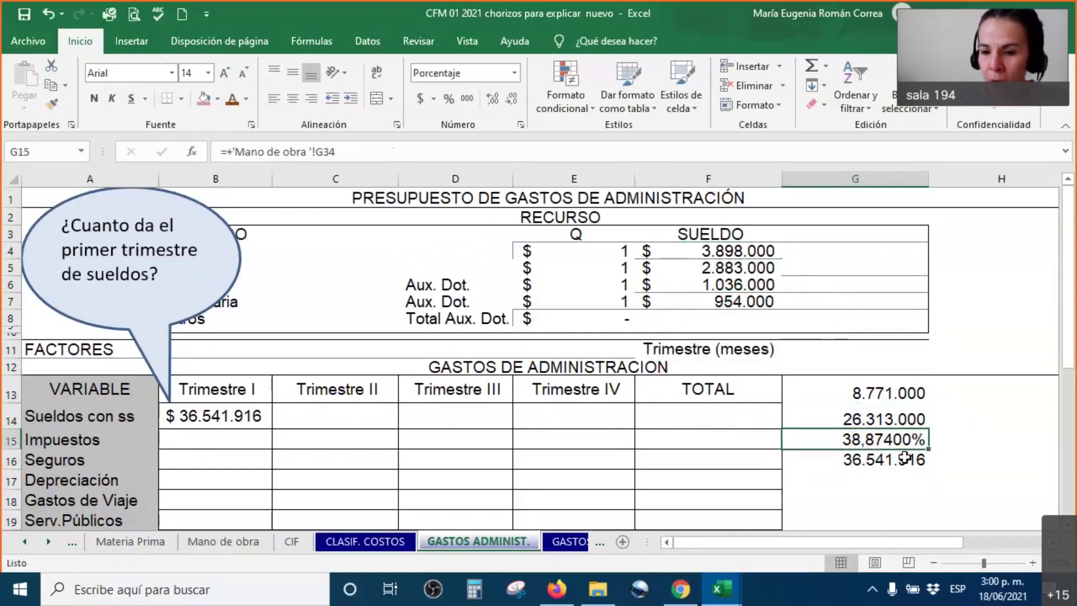
click(905, 458)
double_click(906, 458)
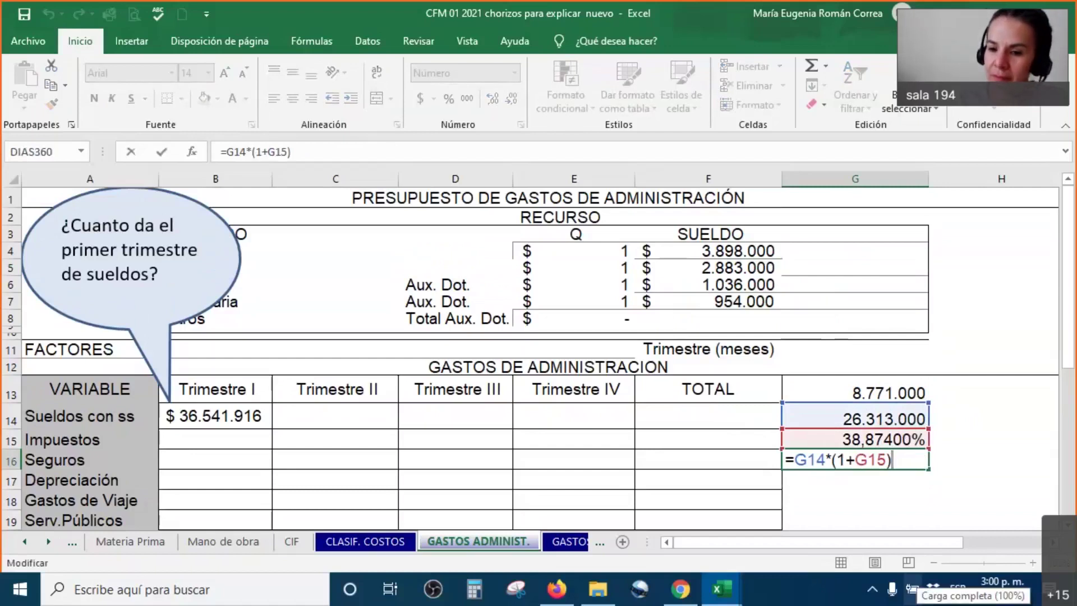
key(Return)
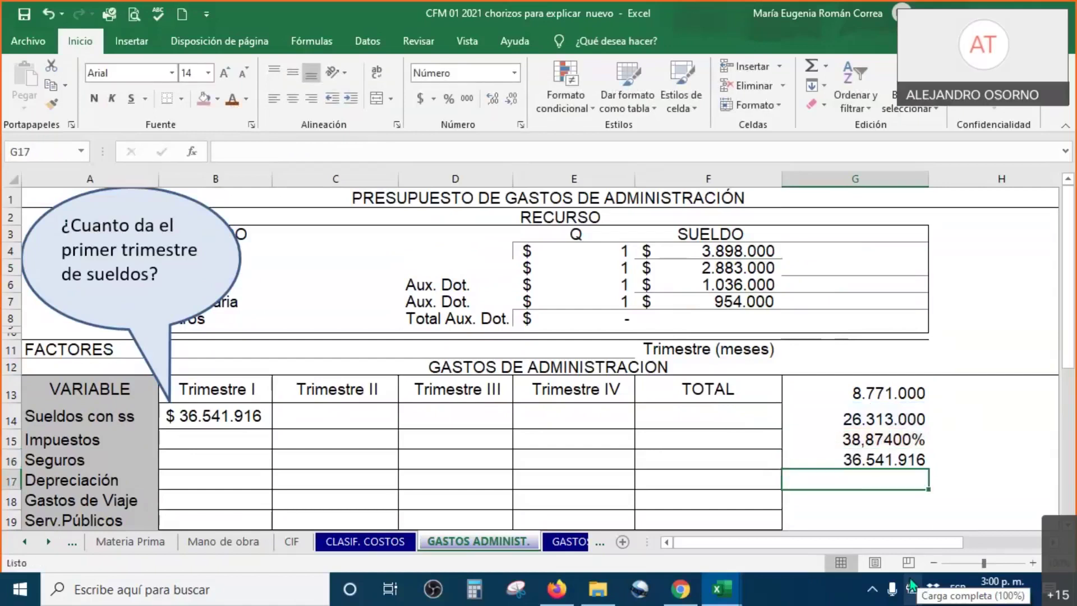
Compare the G16 formula with the REDONDEAR formula behind the Trimestre I Sueldos con ss figure in B14
double_click(867, 464)
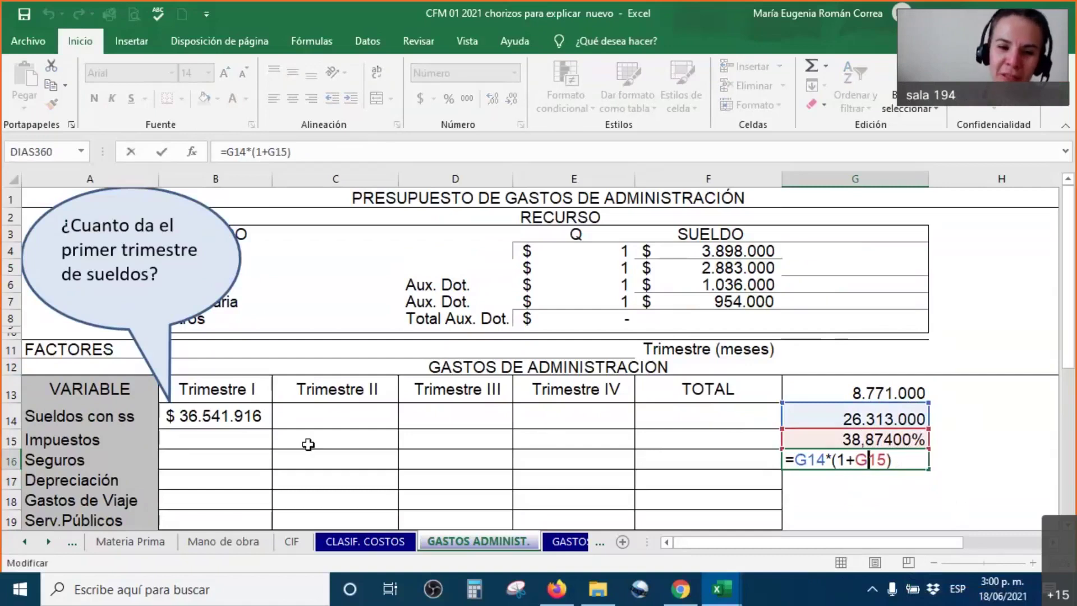
click(248, 415)
double_click(228, 419)
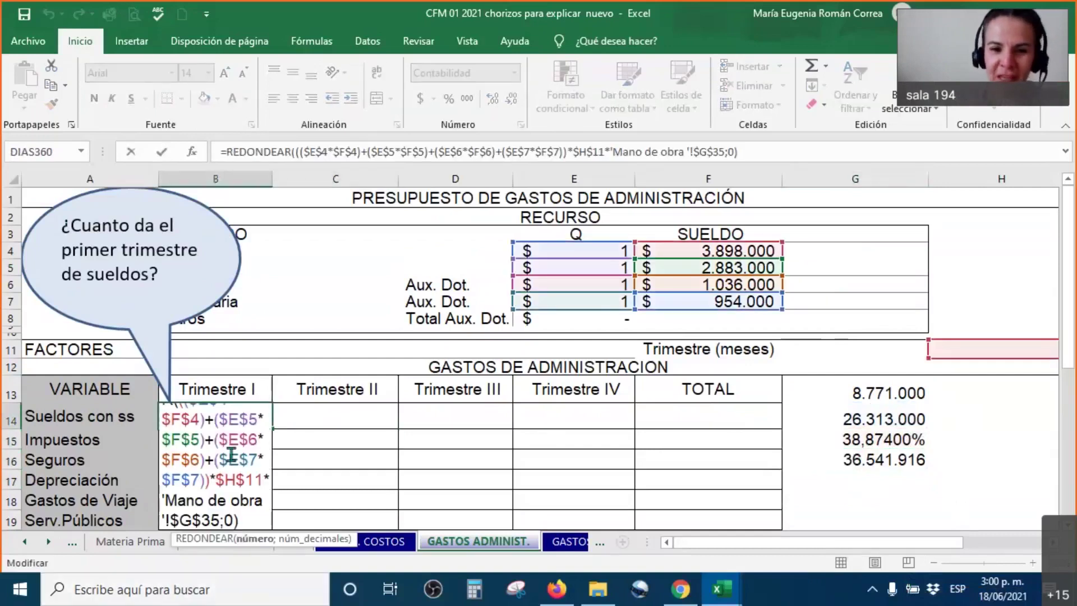
scroll(272, 441, down, 1)
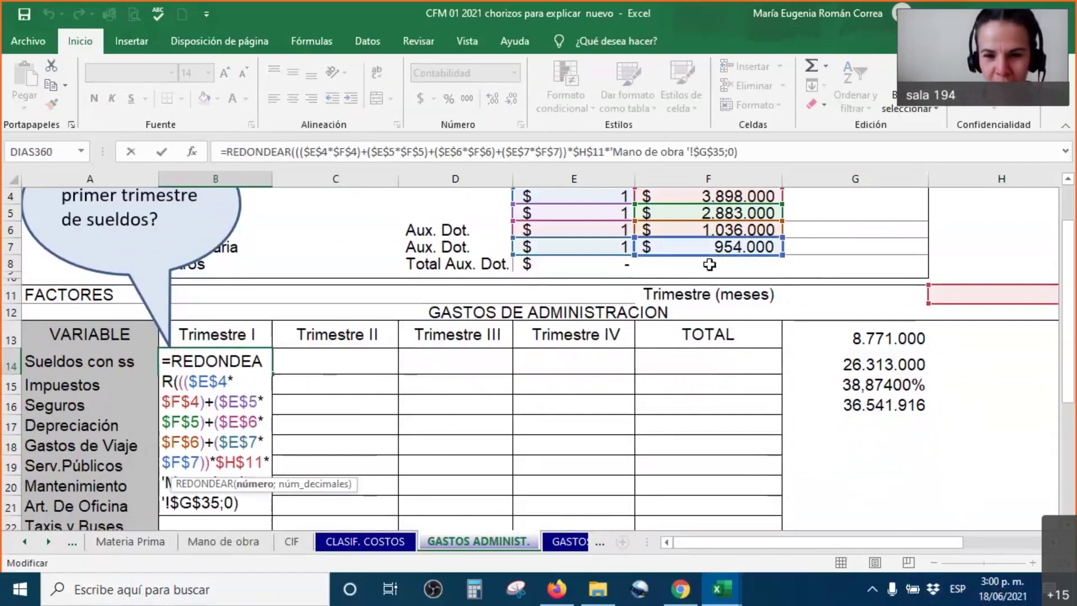
scroll(403, 384, up, 1)
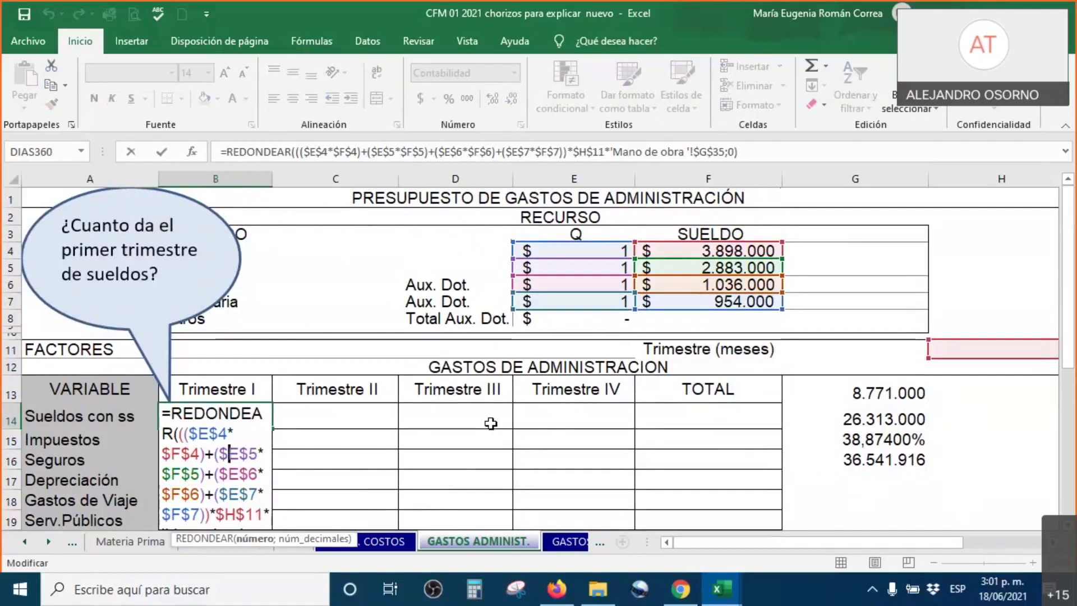
key(Return)
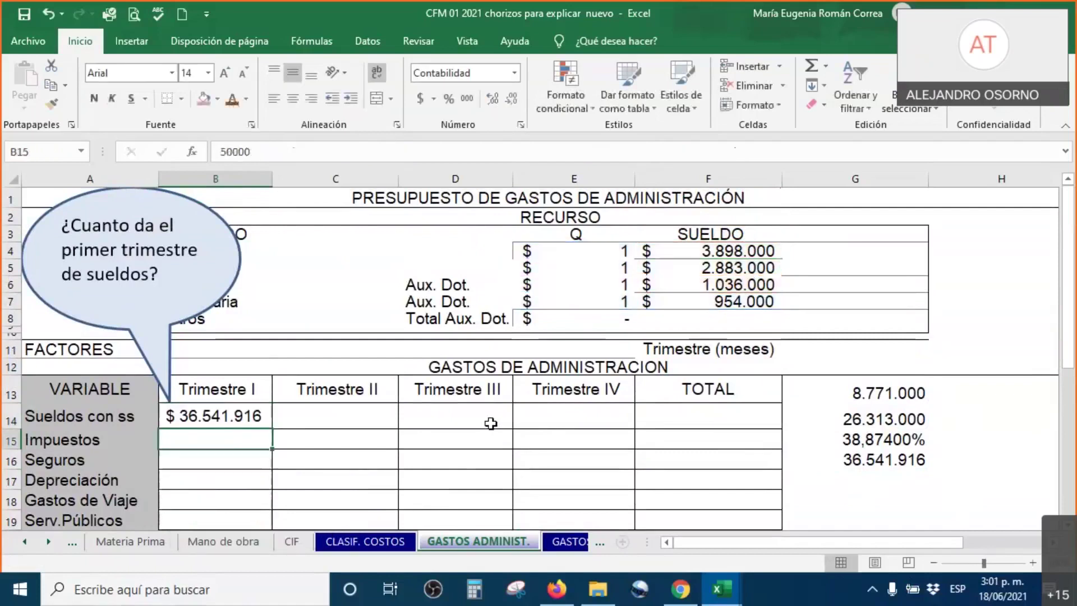
click(871, 459)
click(192, 415)
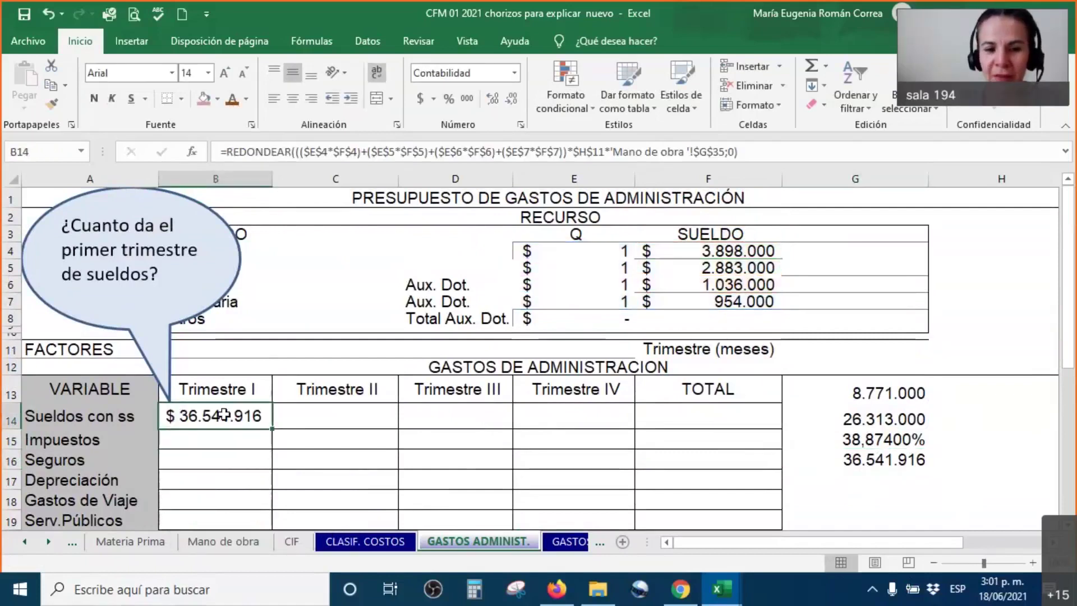
double_click(229, 419)
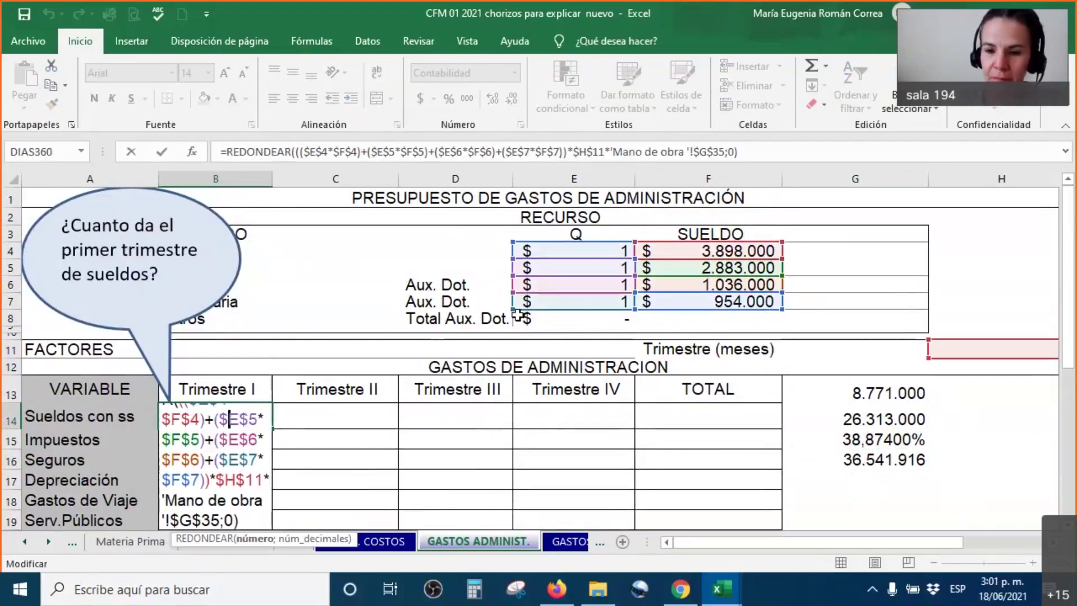
key(Return)
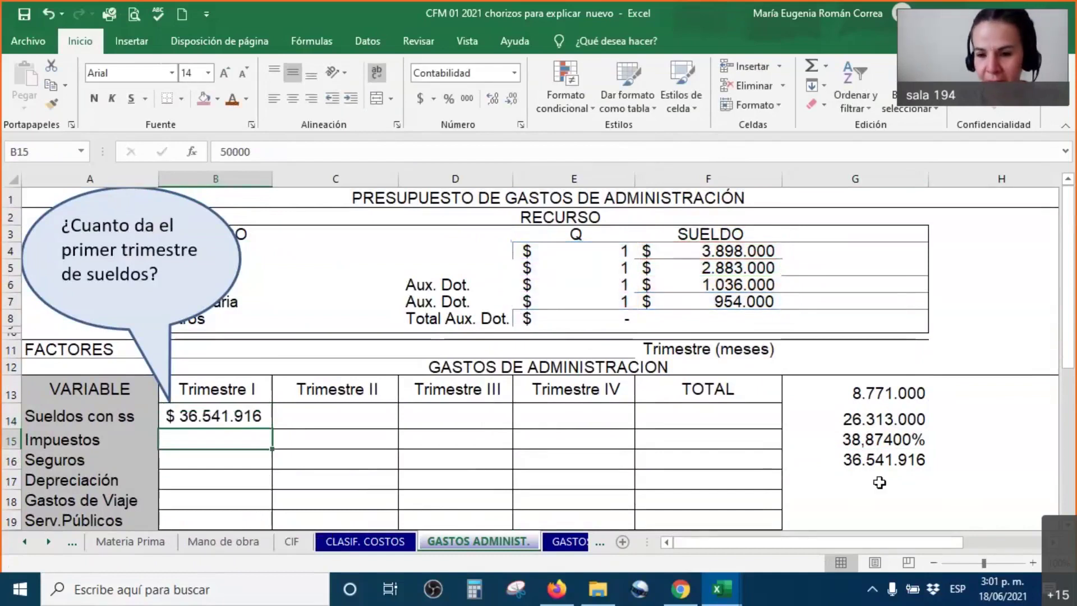
Begin a single-cell formula in G18 that sums the salaries F4:F7 and multiplies them by 3
click(879, 483)
key(Down)
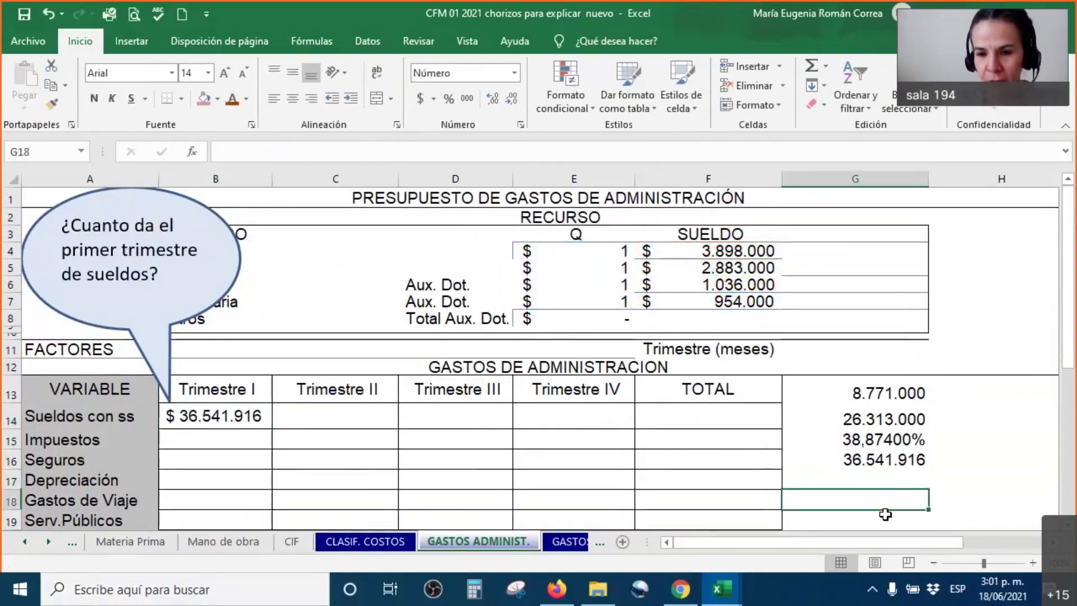
text(+)
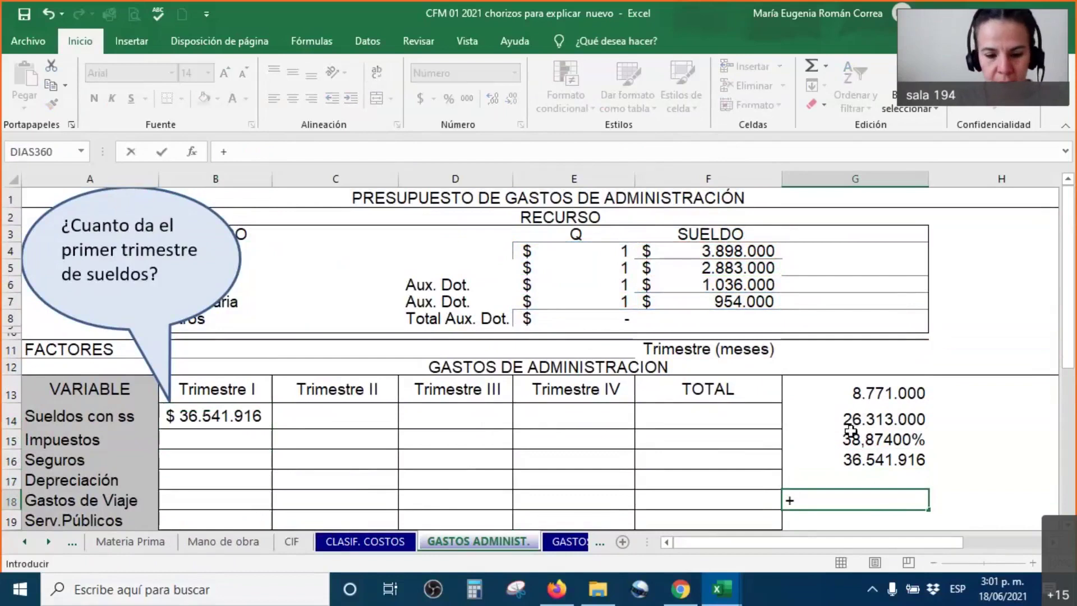
text(=suma)
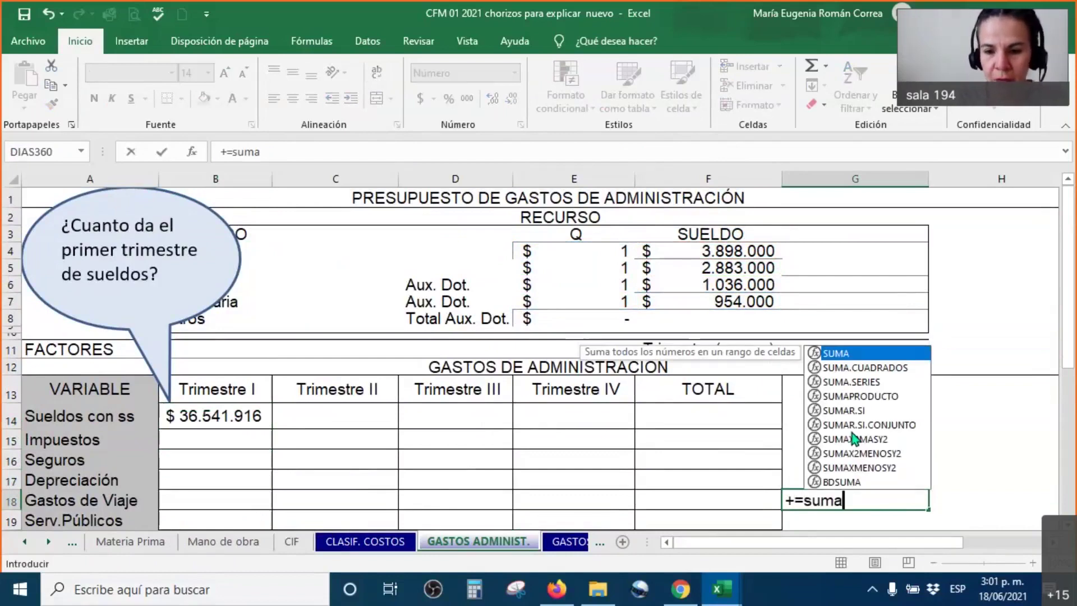
text(()
drag(724, 253, 723, 301)
text())
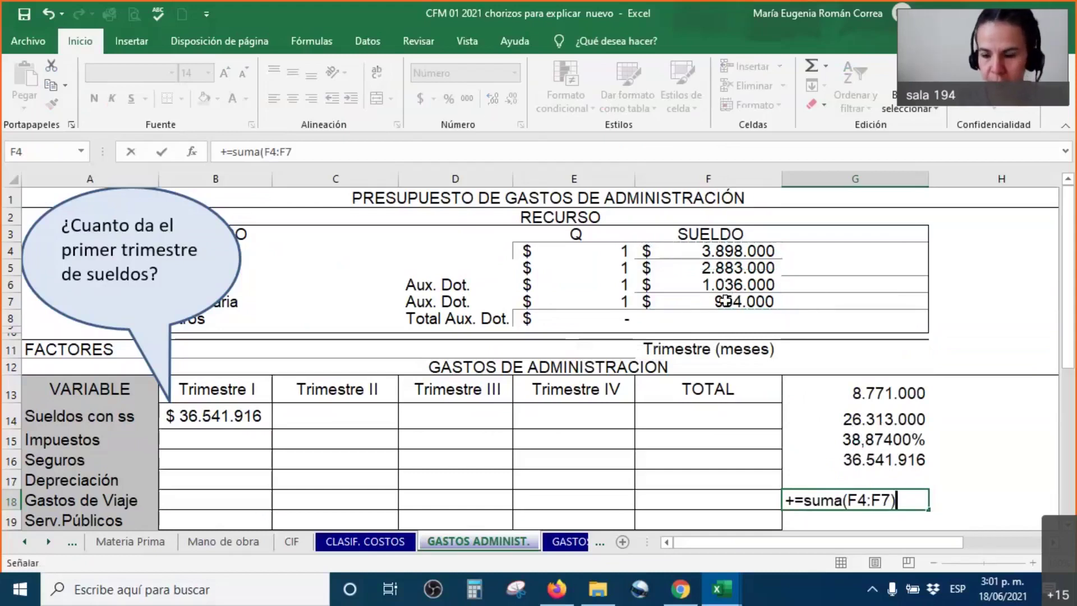
text(*3)
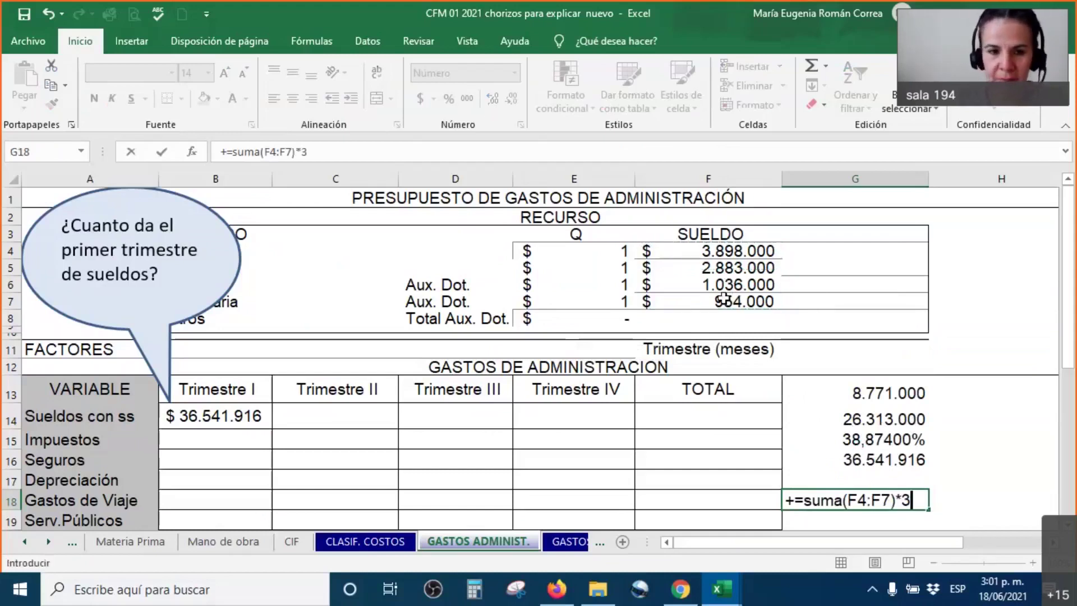
Enclose the G18 sum times 3 in parentheses and multiply it by (1+G15), entering the complete formula
click(233, 152)
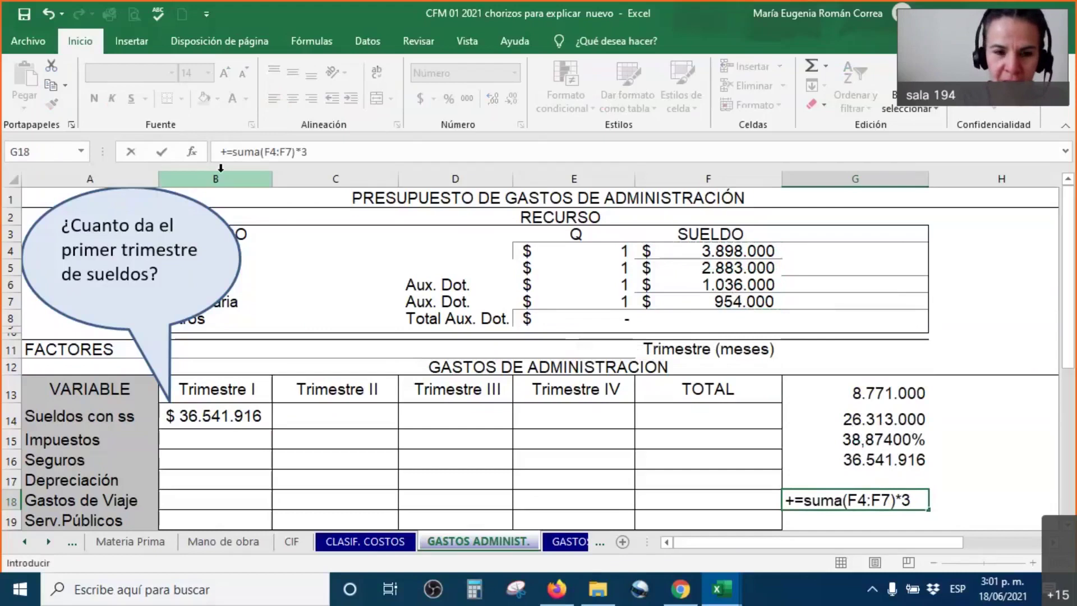
text(()
click(351, 154)
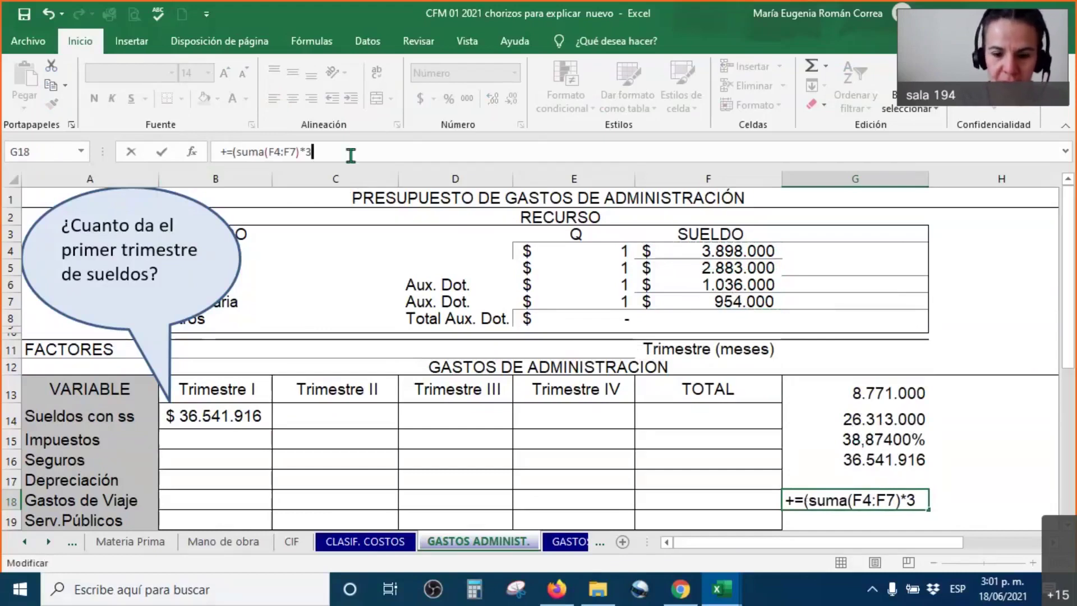
text()*)
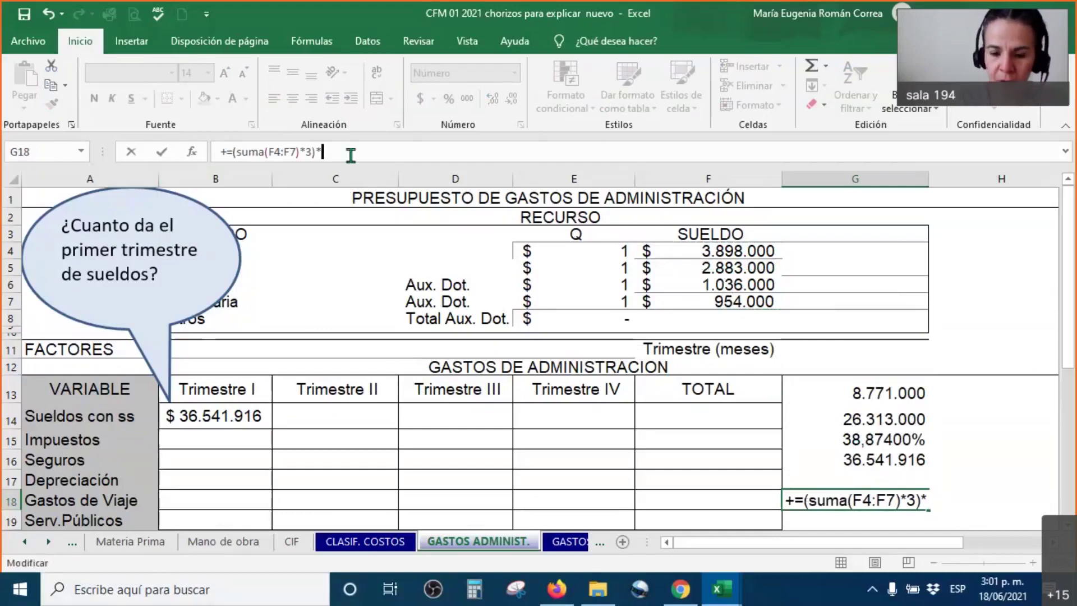
text((1+)
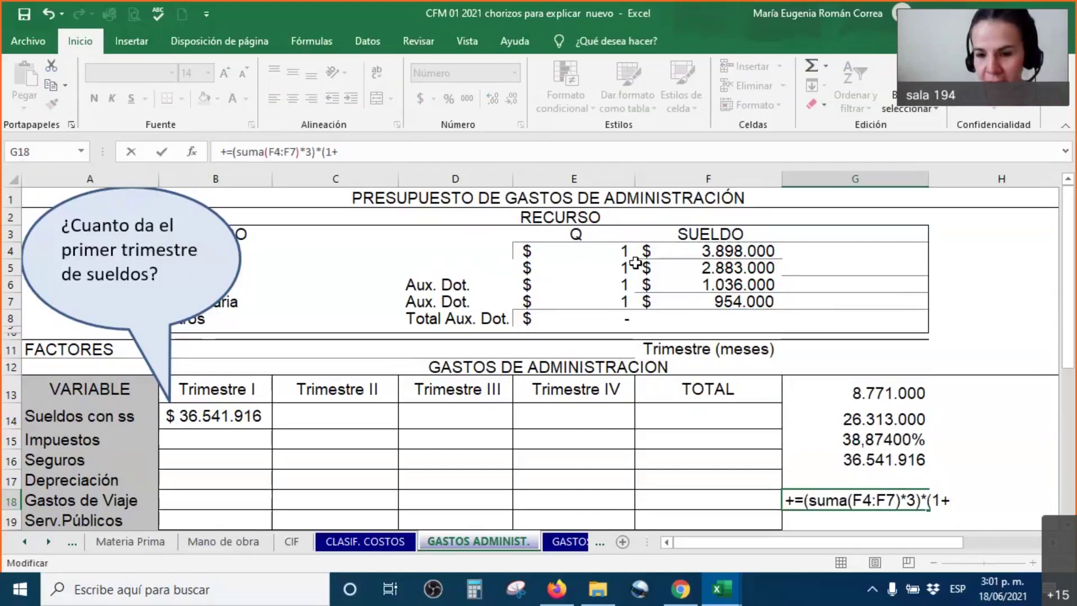
click(827, 439)
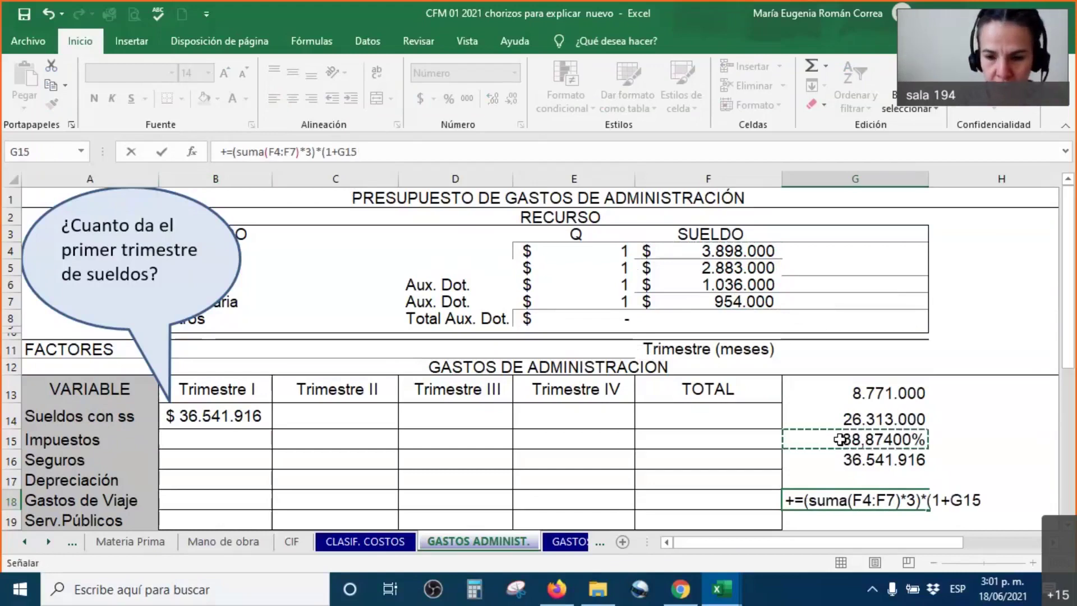
text())
key(Return)
key(Return)
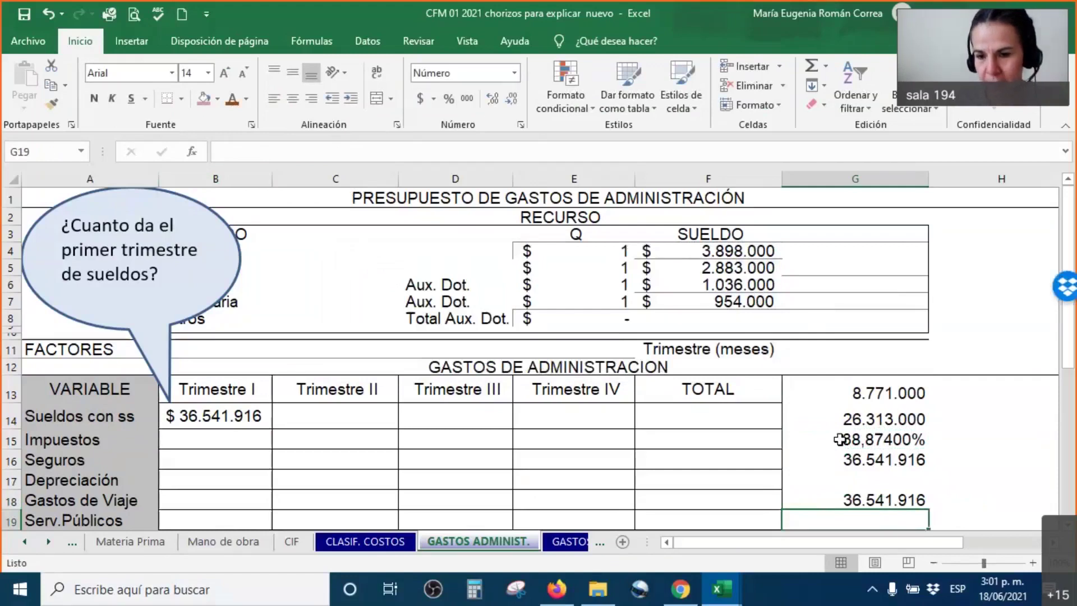
double_click(882, 498)
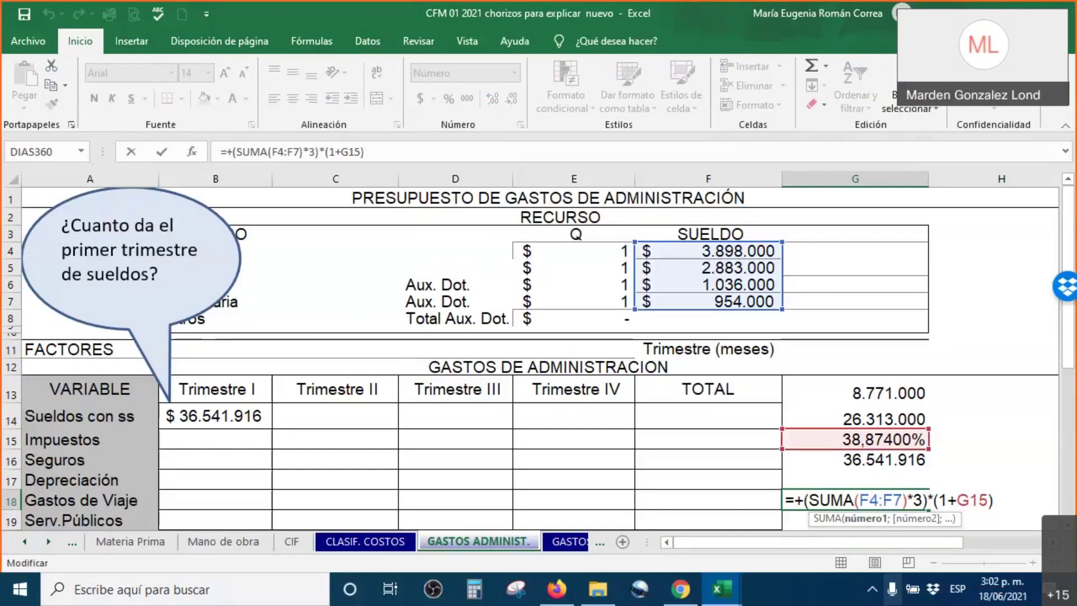
click(807, 492)
key(BackSpace)
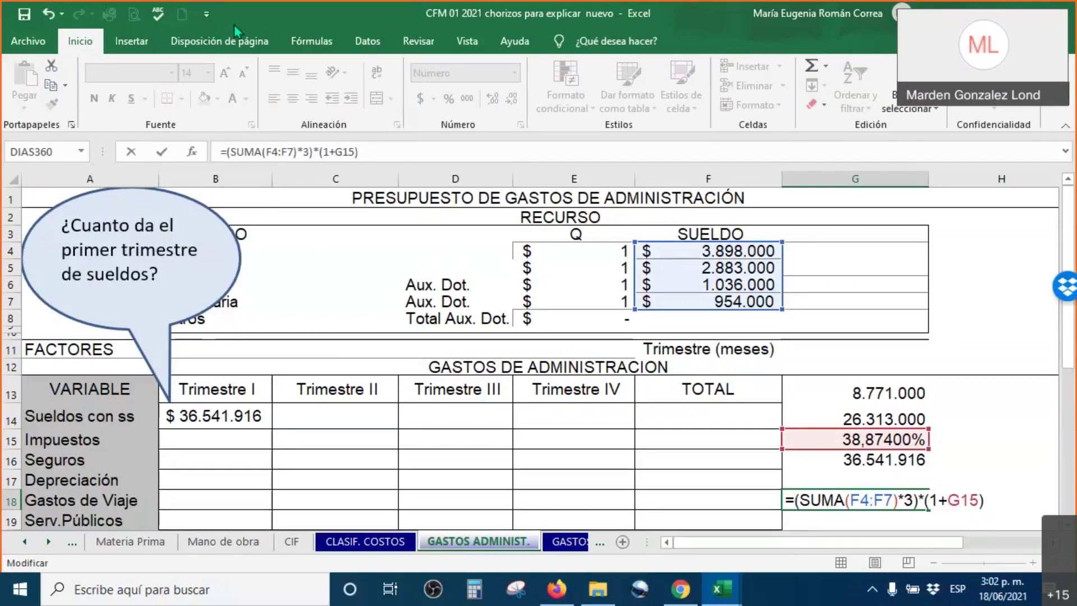
click(630, 23)
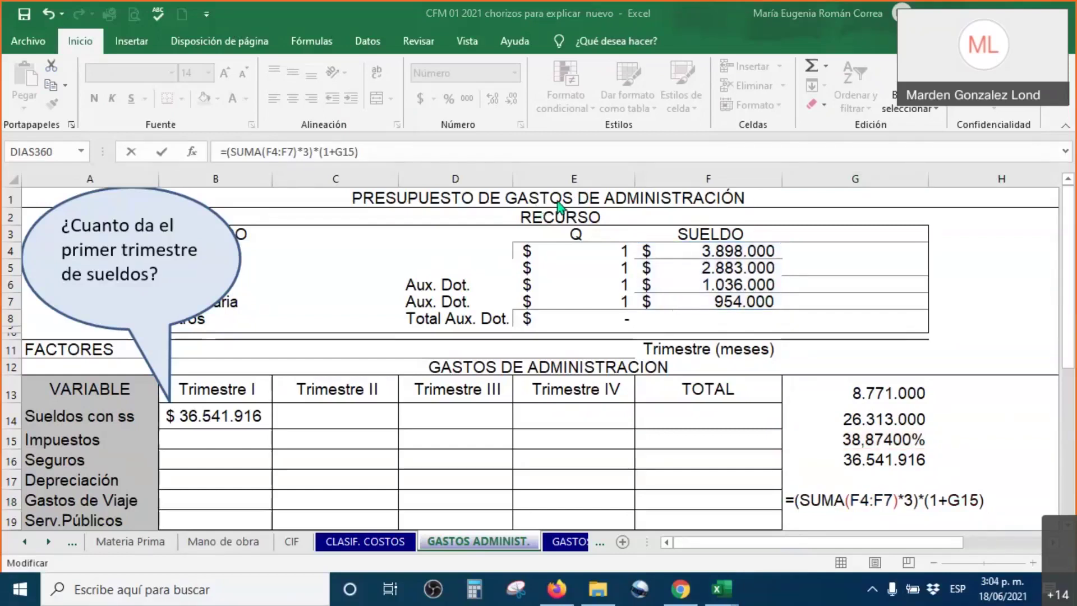
click(241, 421)
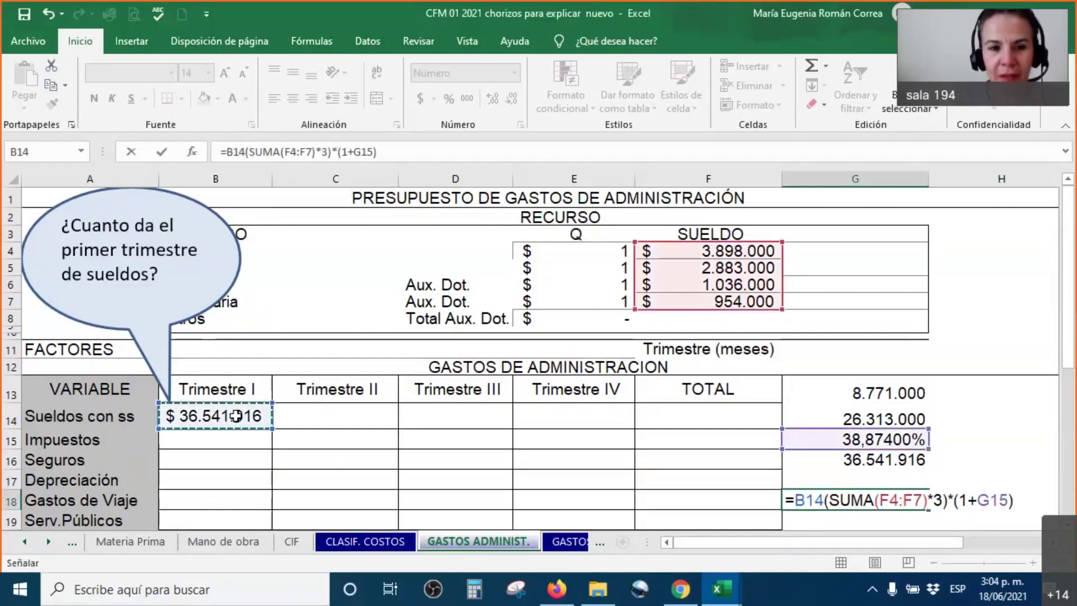
key(Escape)
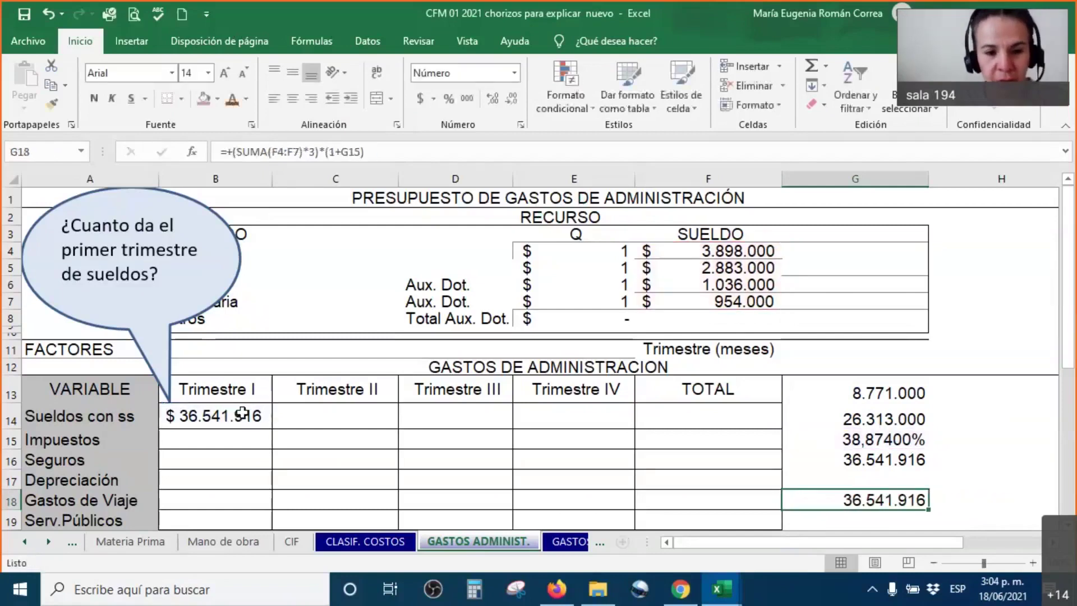
Round the G18 salary formula to 0 decimals with REDONDEAR and display its result with three decimal places
click(236, 418)
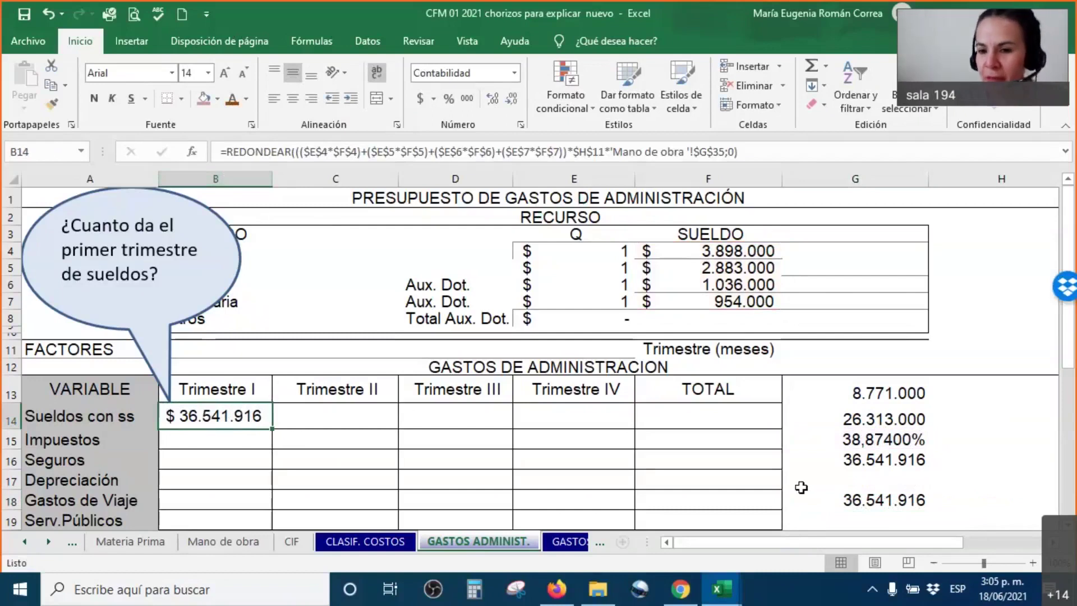
double_click(906, 500)
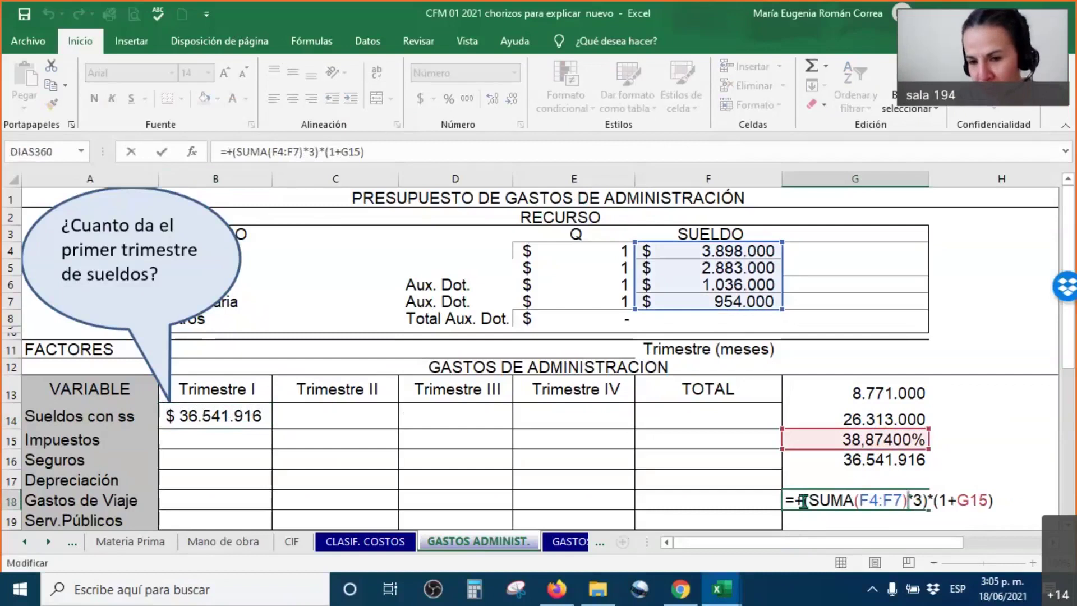
key(BackSpace)
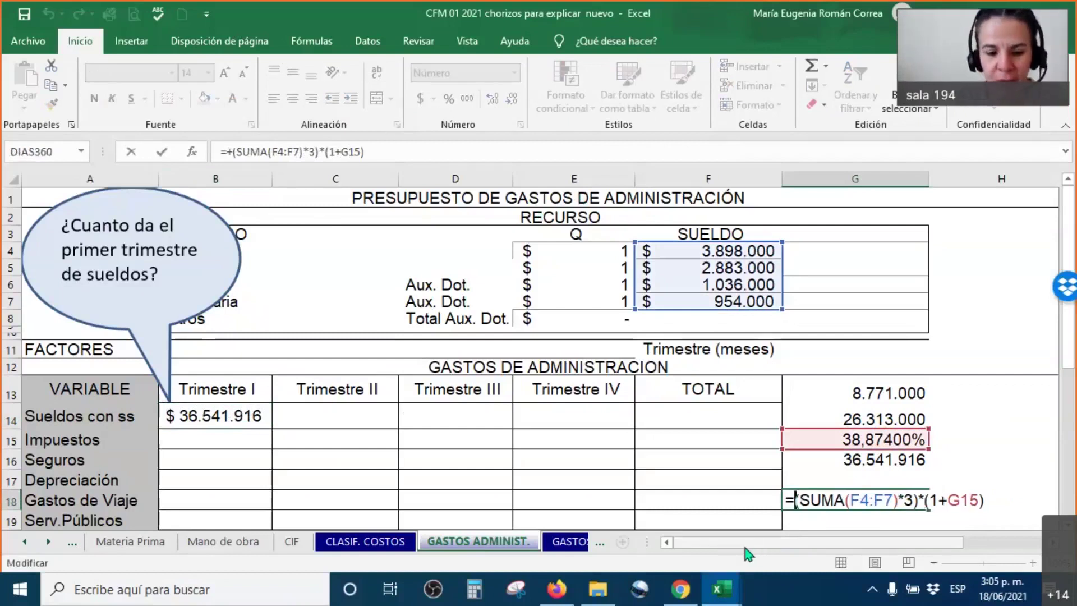
text(redondear()
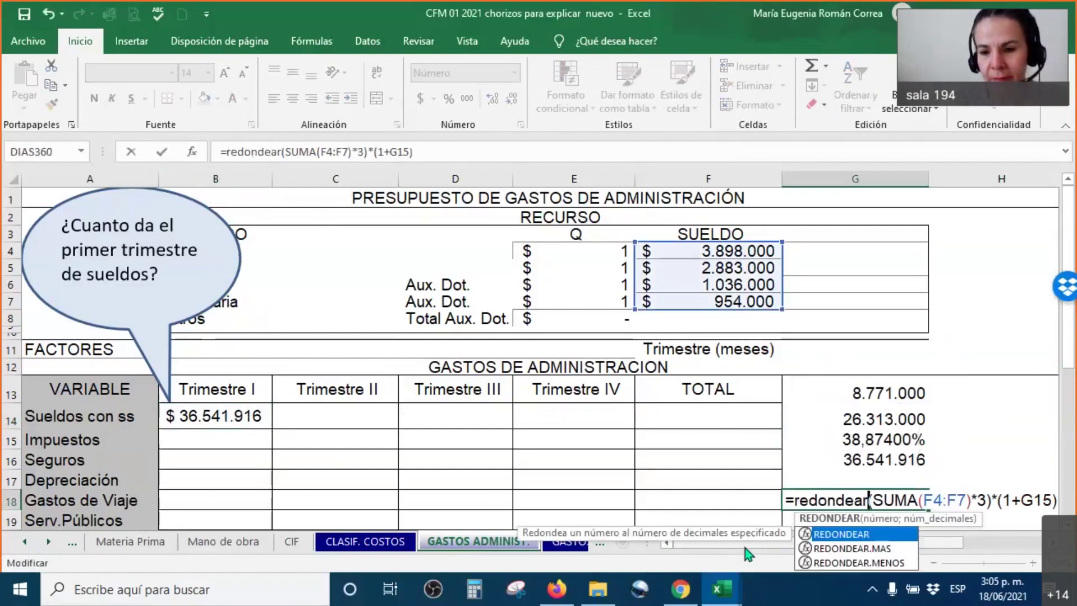
text(()
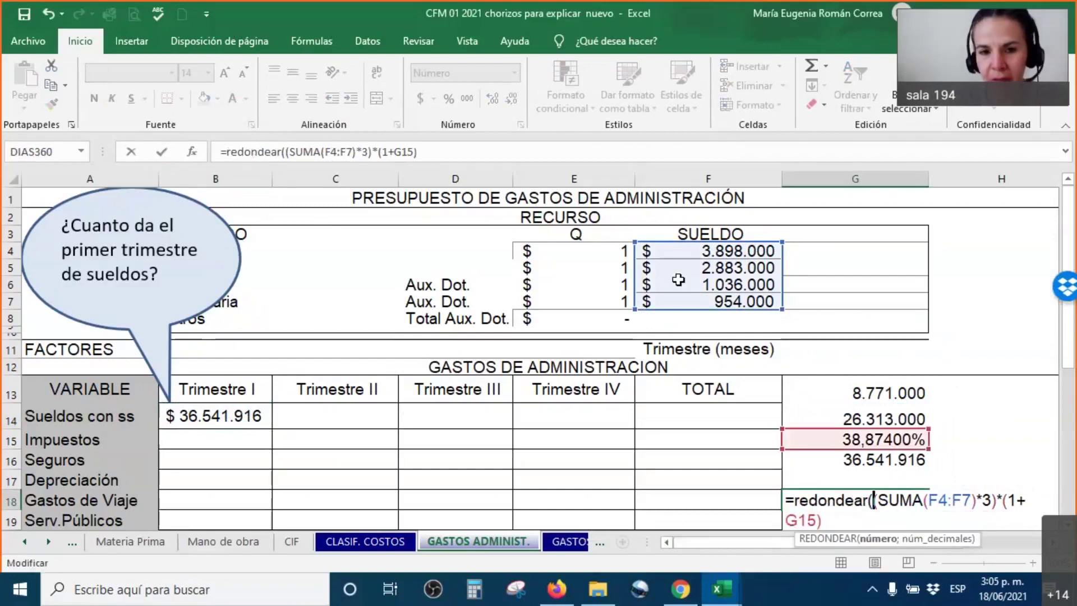
click(455, 151)
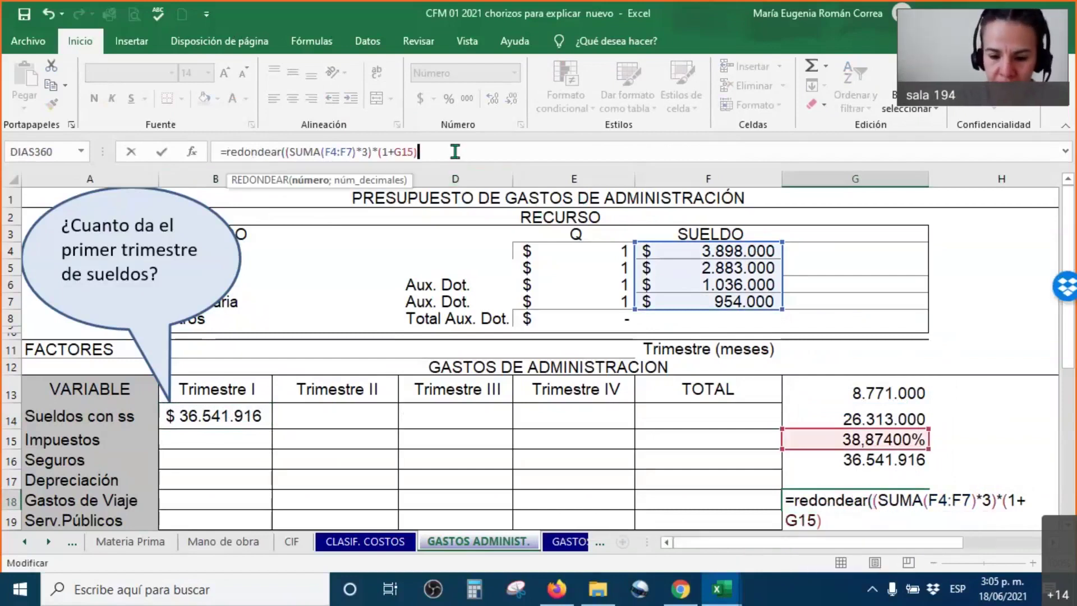
text(;0))
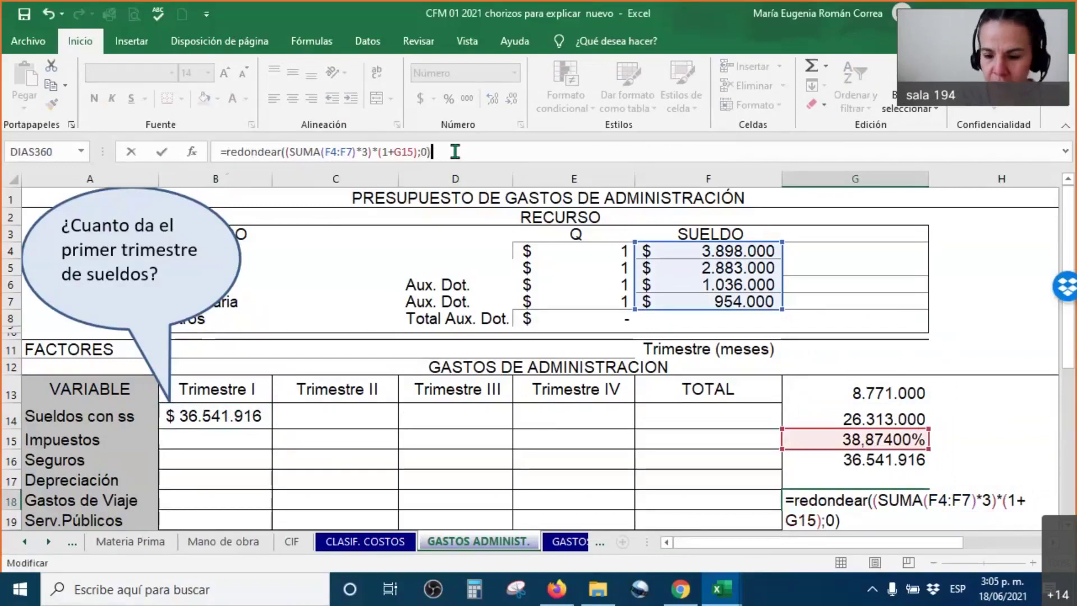
key(Return)
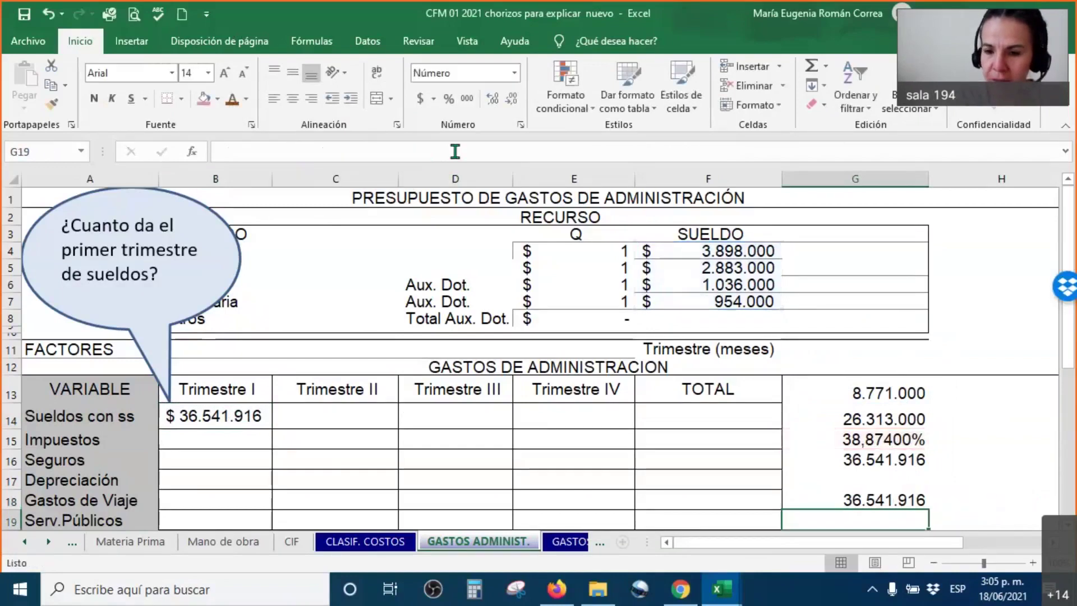
click(854, 500)
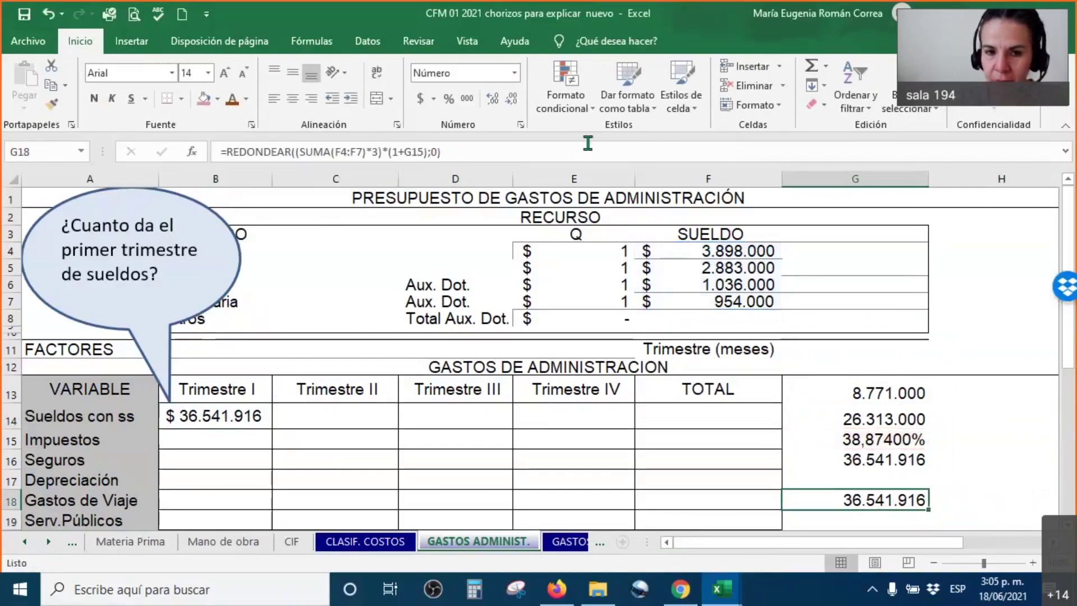
click(494, 101)
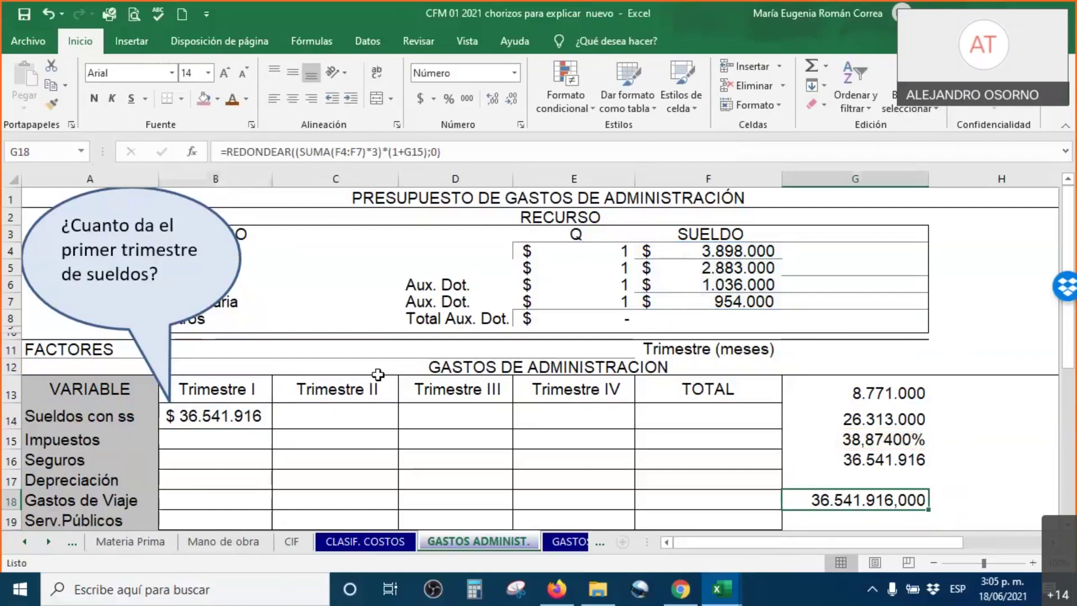
Check the Sueldos con ss formulas in row 14 for Trimestre II, III and IV and the TOTAL
click(387, 418)
click(438, 419)
click(577, 418)
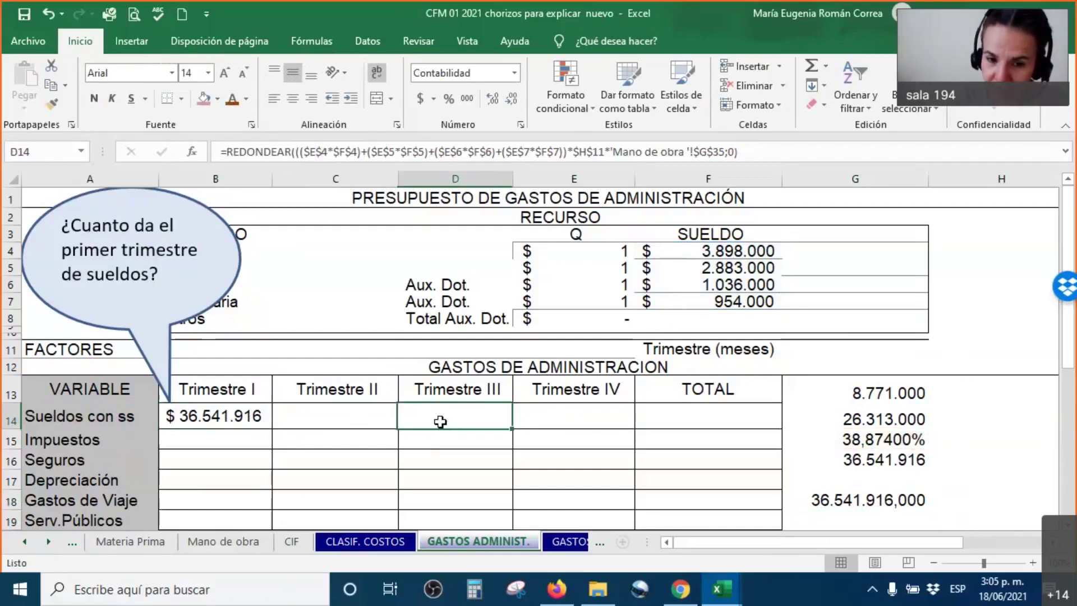
click(583, 418)
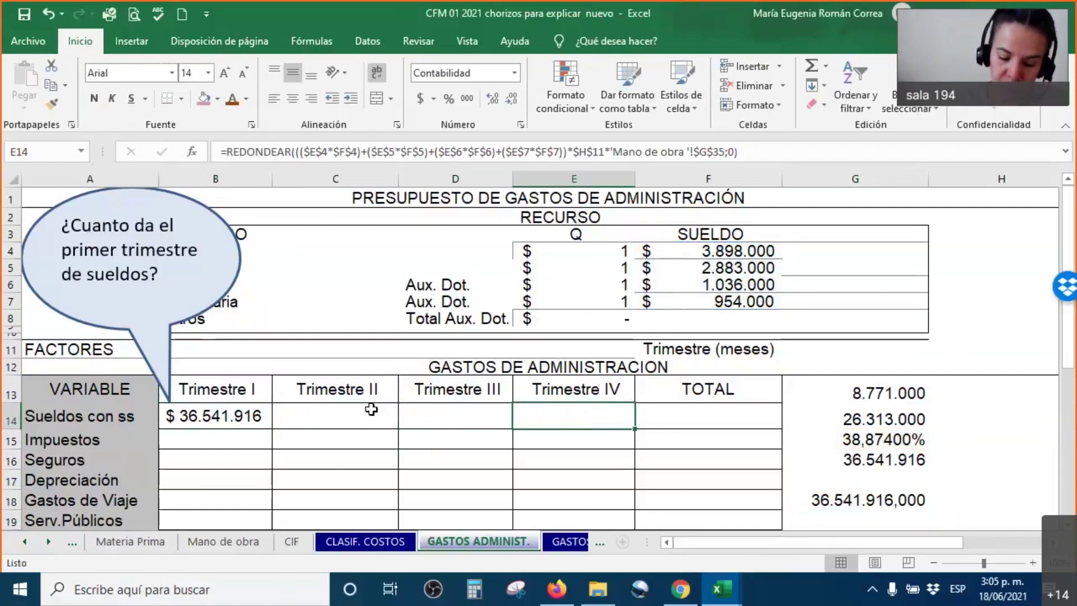
click(697, 415)
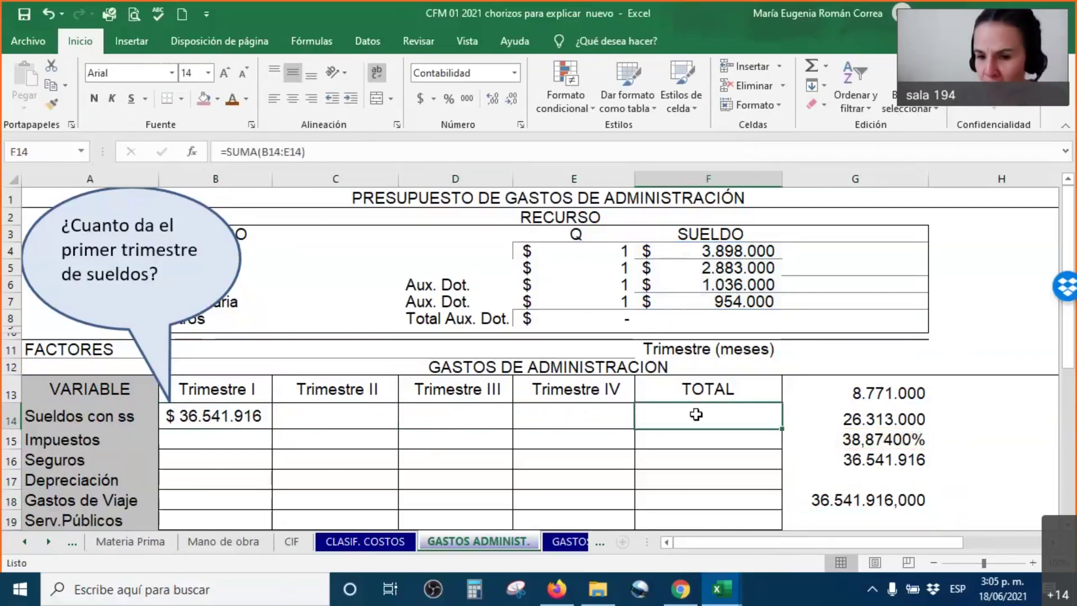
drag(250, 421, 697, 422)
right_click(697, 424)
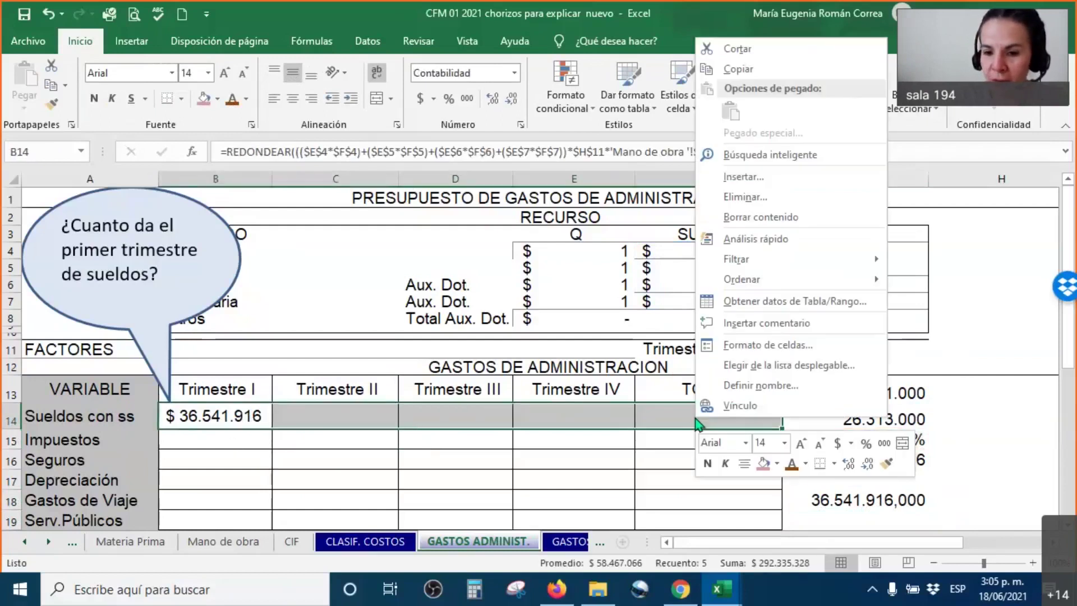
click(806, 463)
click(559, 413)
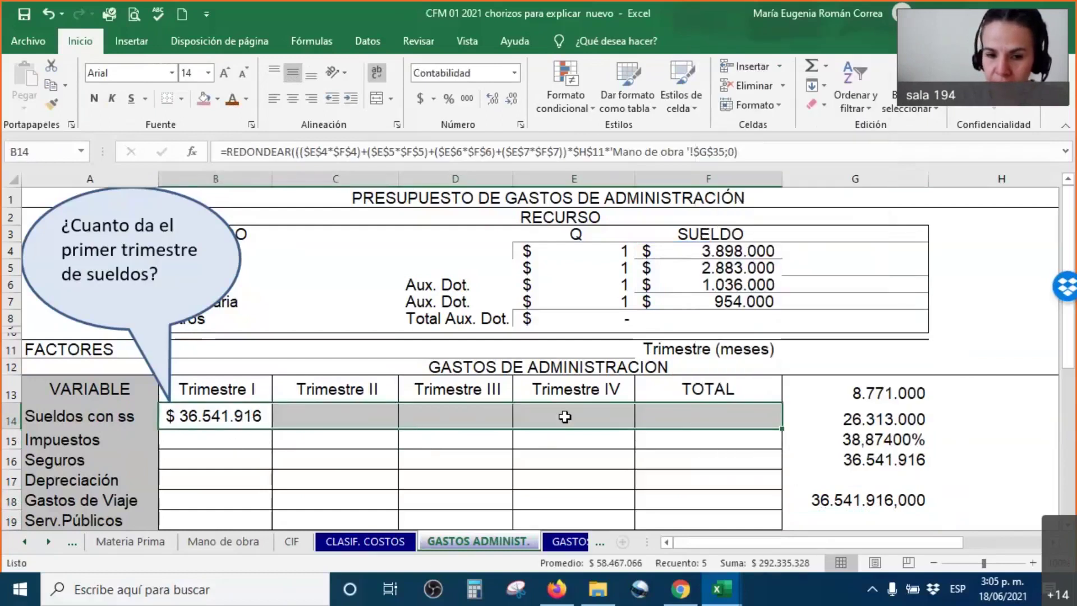
Set the font colour of the four quarterly Sueldos con ss amounts in B14:E14 to black
drag(560, 413, 255, 415)
right_click(256, 415)
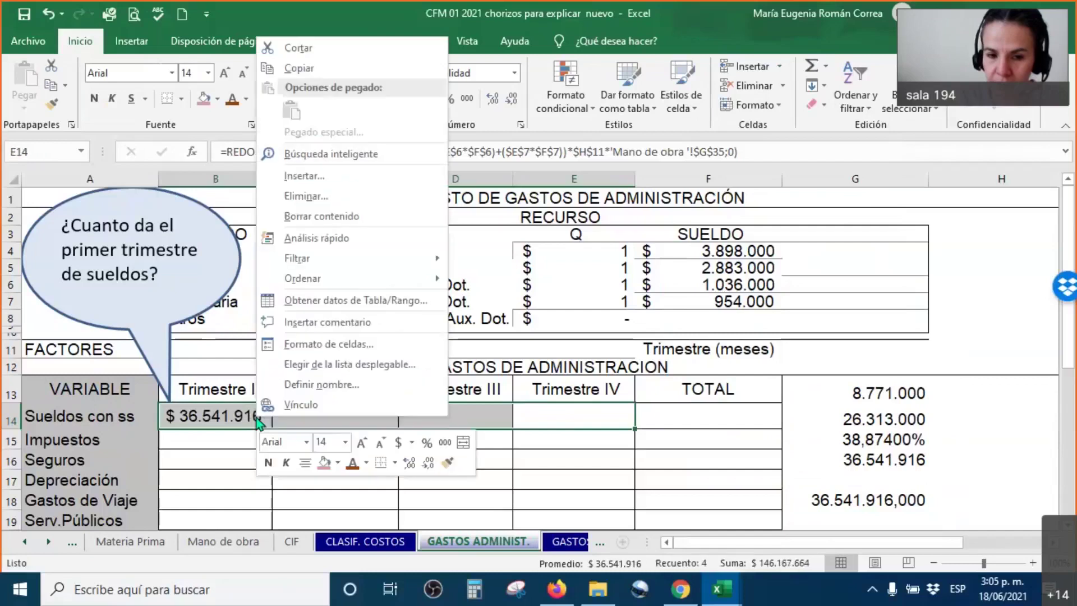
click(366, 462)
click(355, 291)
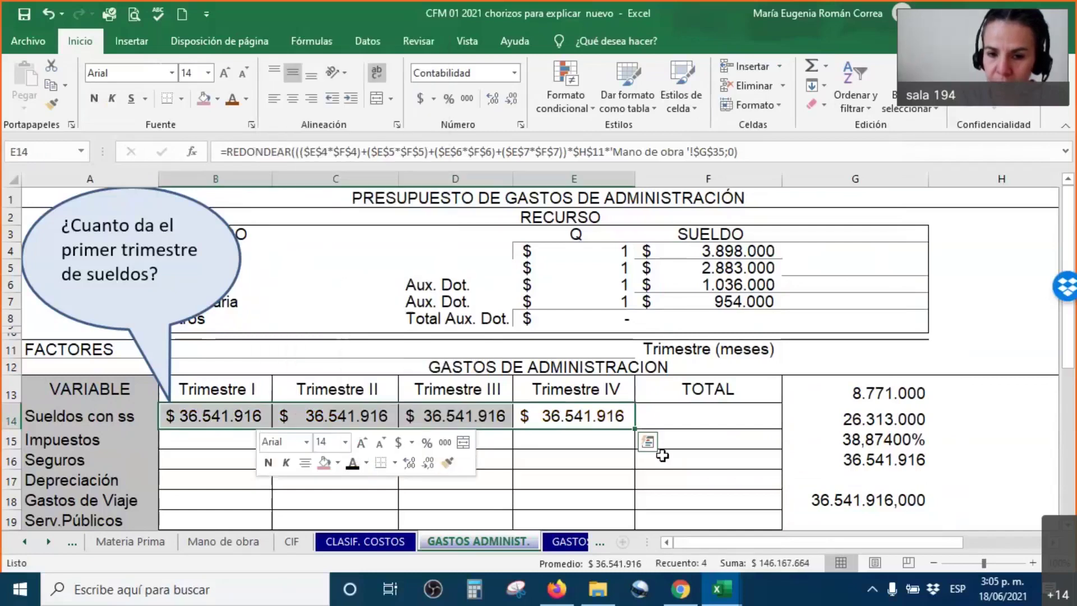
click(696, 413)
mouse_move(681, 590)
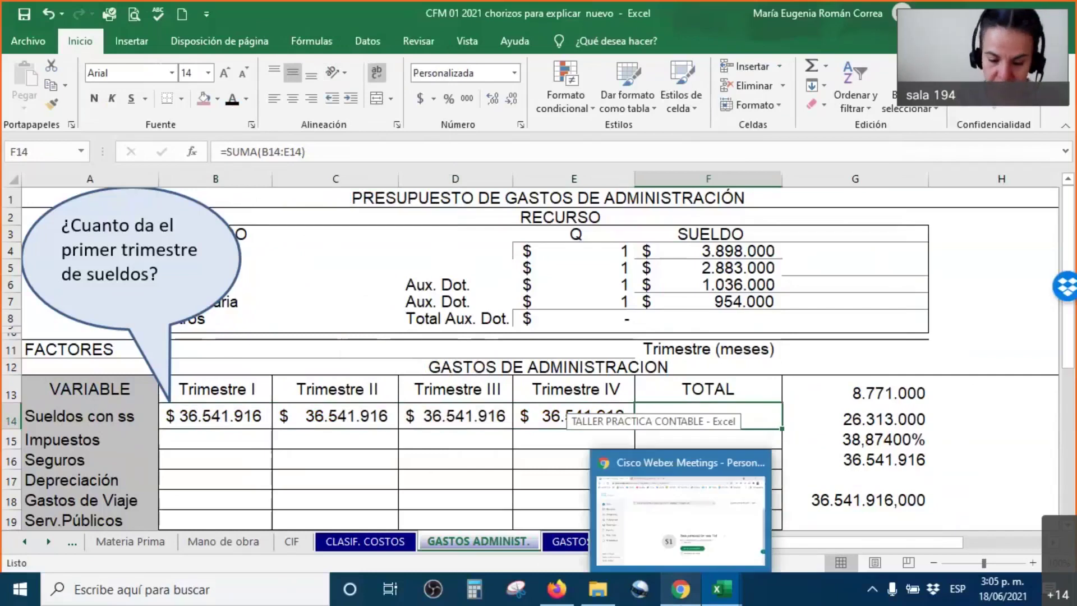
click(680, 519)
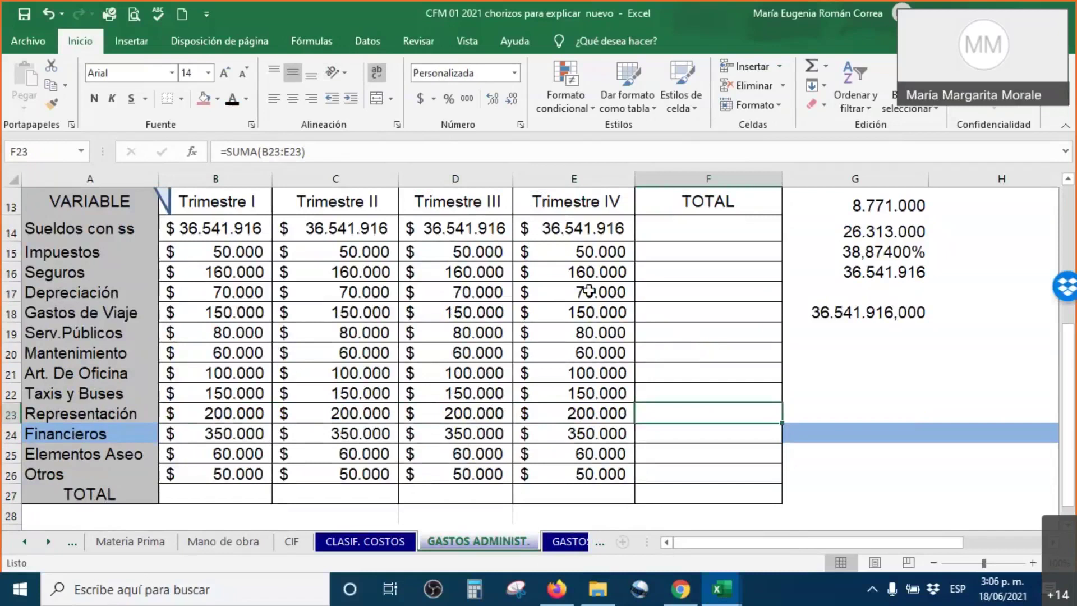
drag(230, 228, 729, 233)
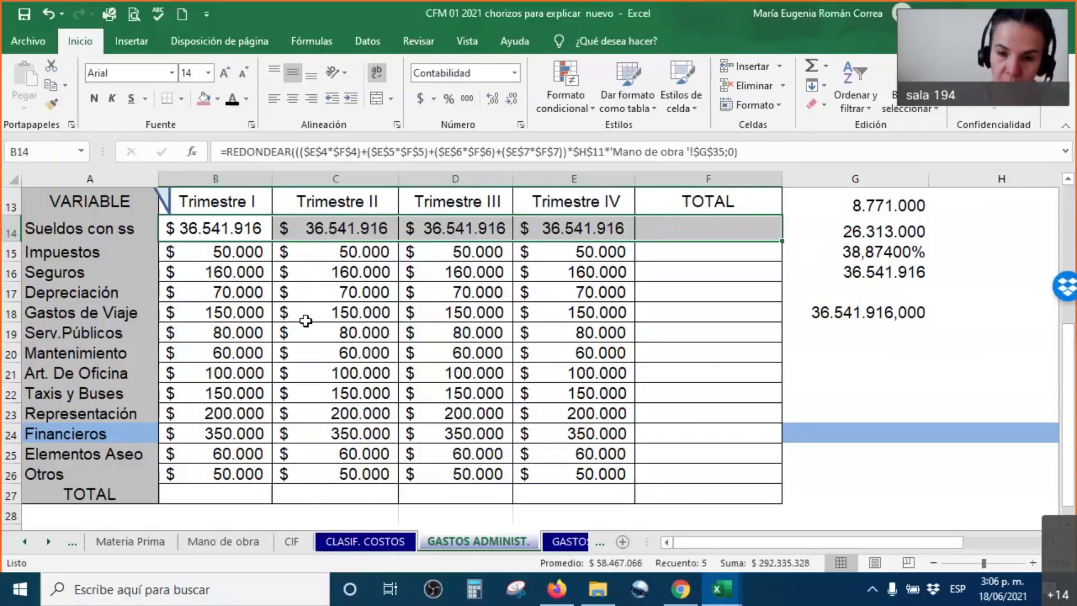
click(632, 26)
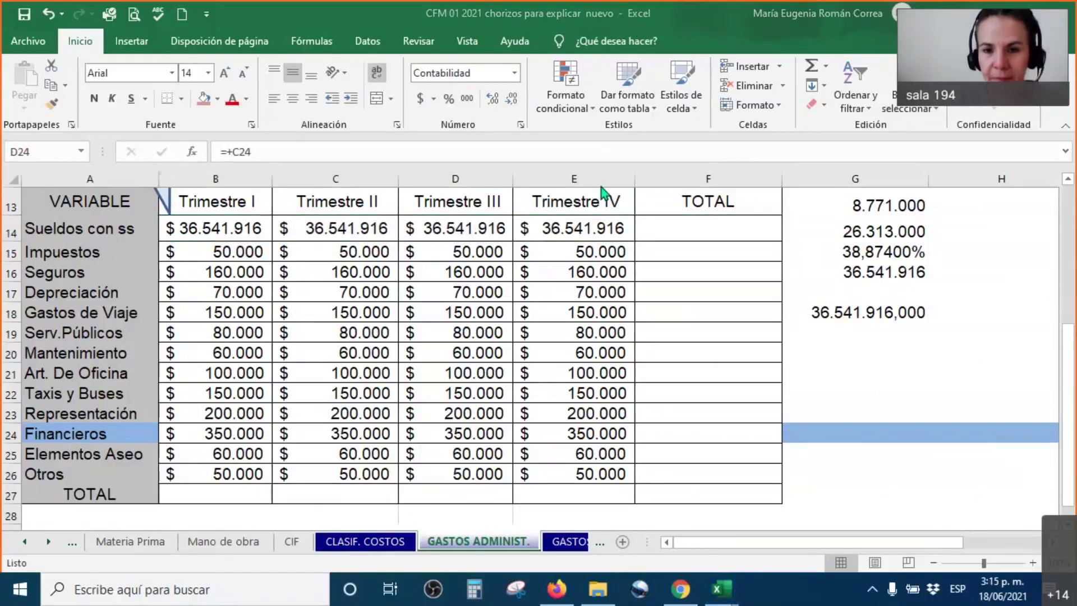
Set the font colour of the whole GASTOS DE ADMINISTRACION range B14:F27, including the row and column totals, to black
drag(212, 221, 782, 504)
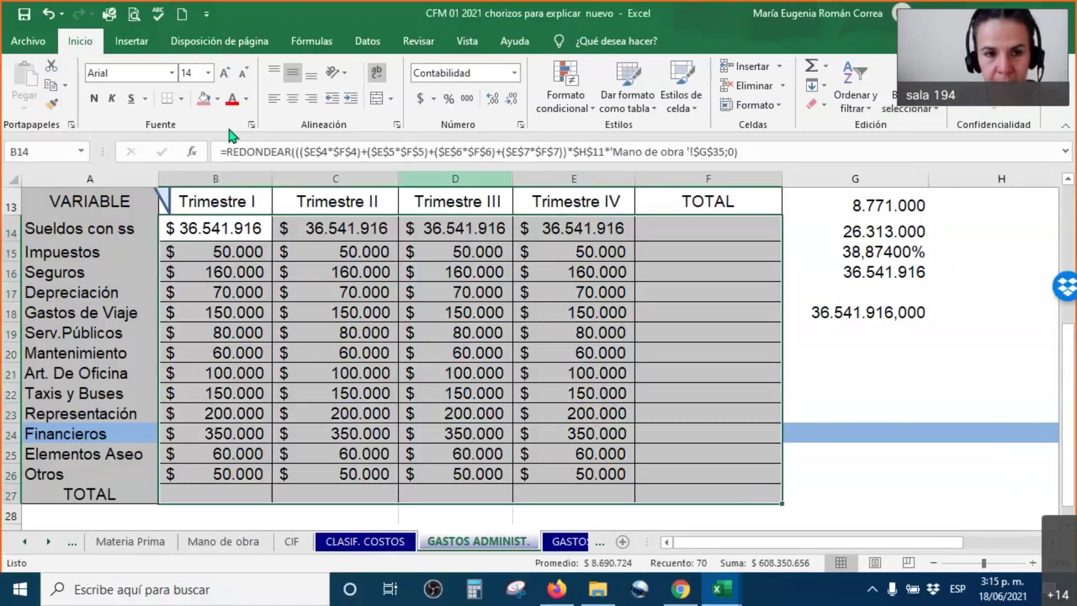
click(245, 99)
click(270, 113)
click(651, 394)
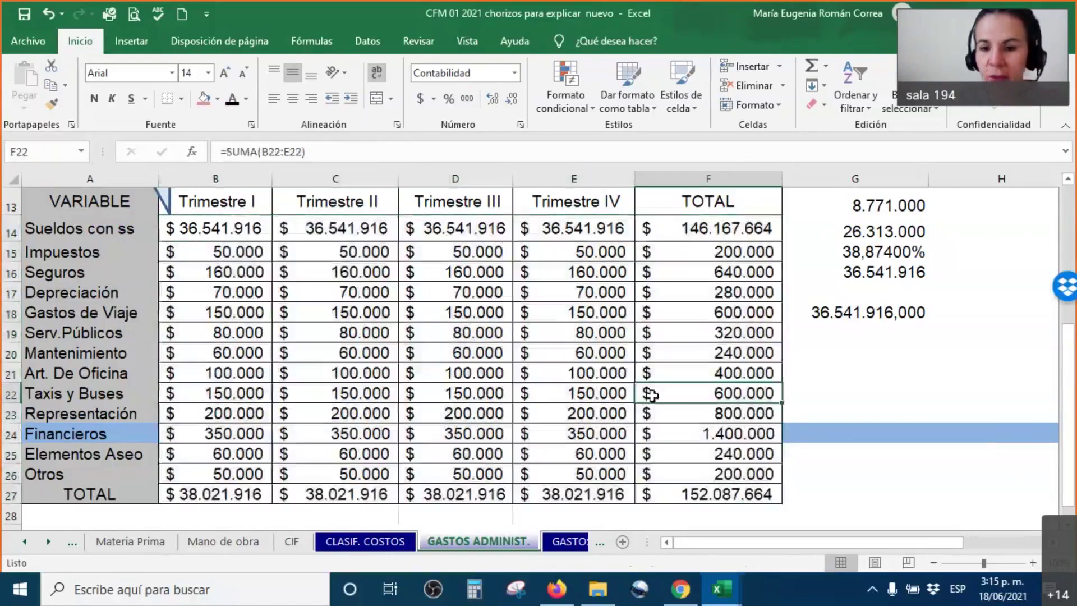
click(896, 486)
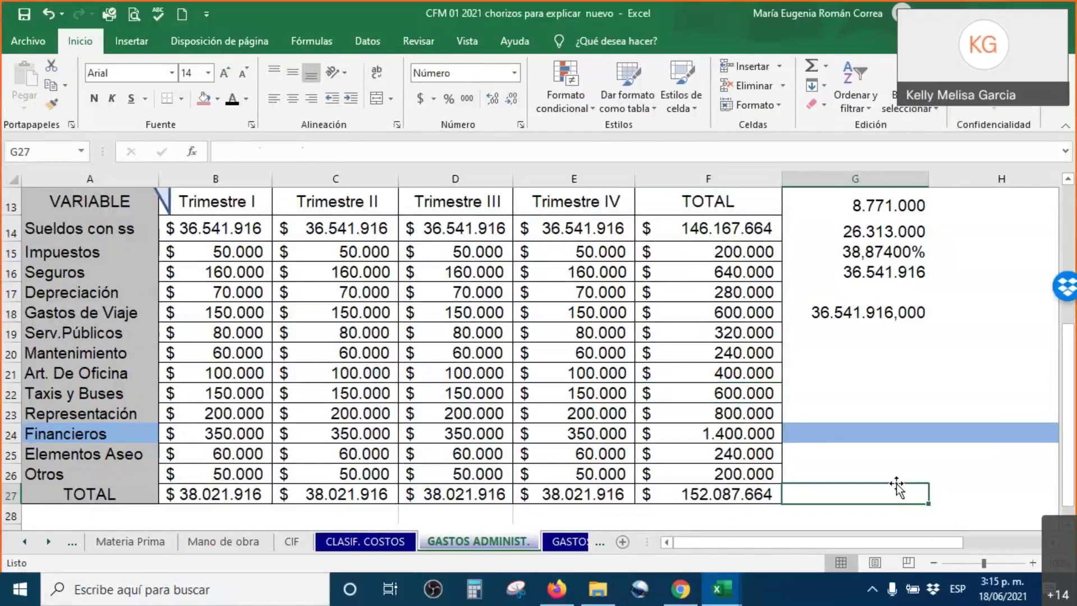
Open the GASTOS VENTA sheet and examine its unit salaries, sales commissions and quarterly expense table, including the Gerente Comercial and Vendedores salaries
click(566, 543)
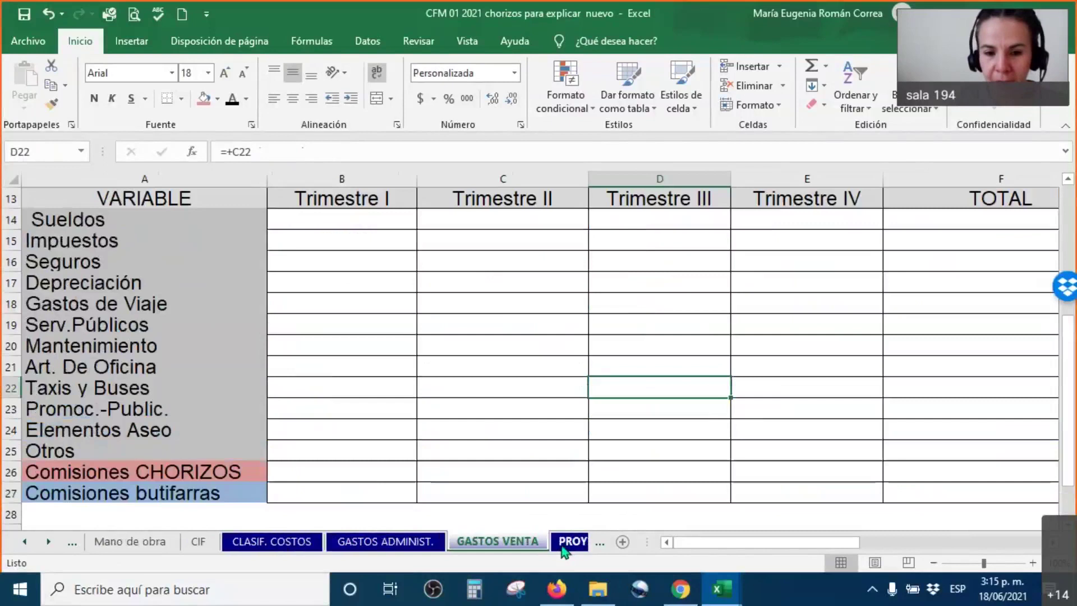
scroll(577, 481, up, 4)
scroll(589, 469, down, 1)
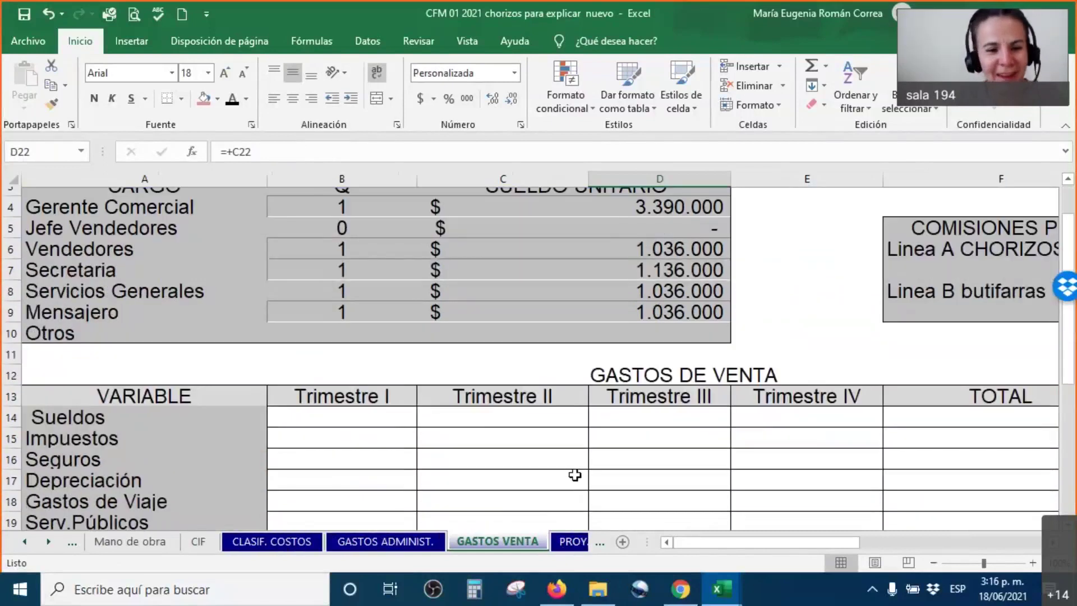
scroll(589, 465, down, 3)
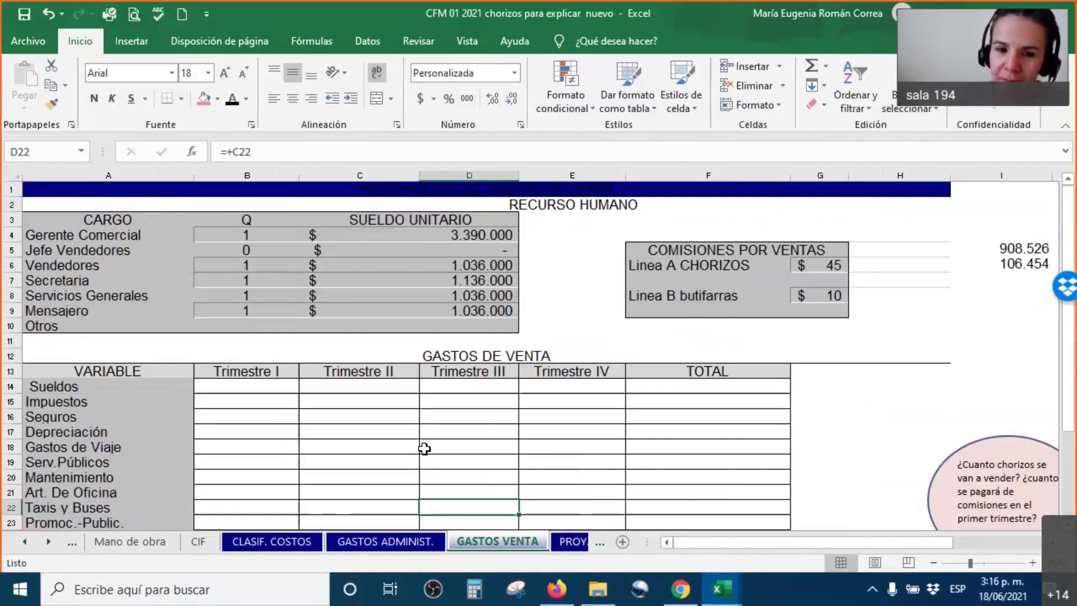
click(488, 246)
scroll(488, 246, up, 2)
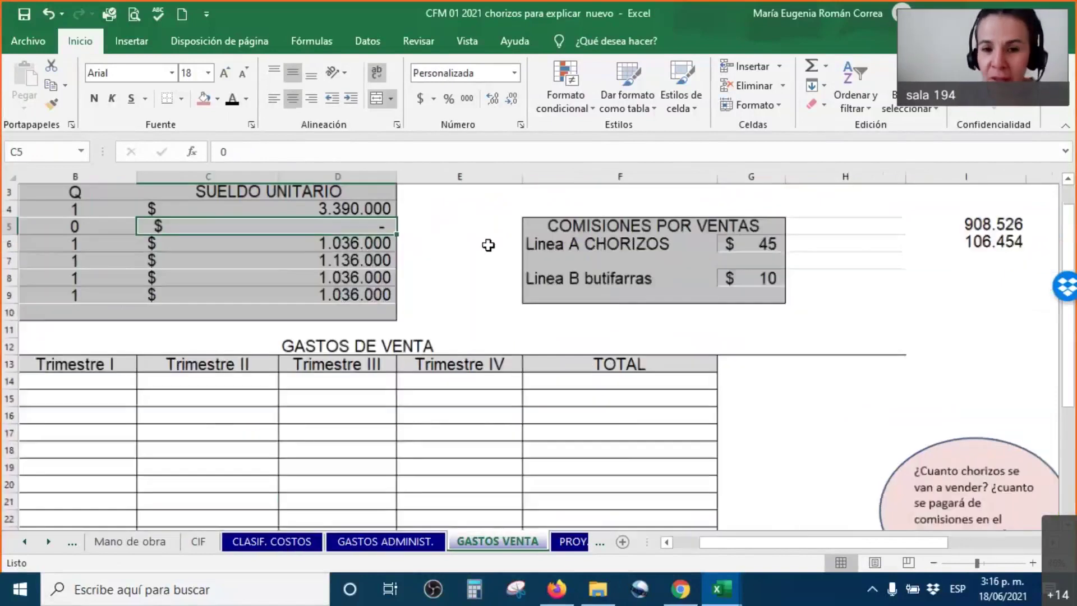
drag(881, 547, 849, 547)
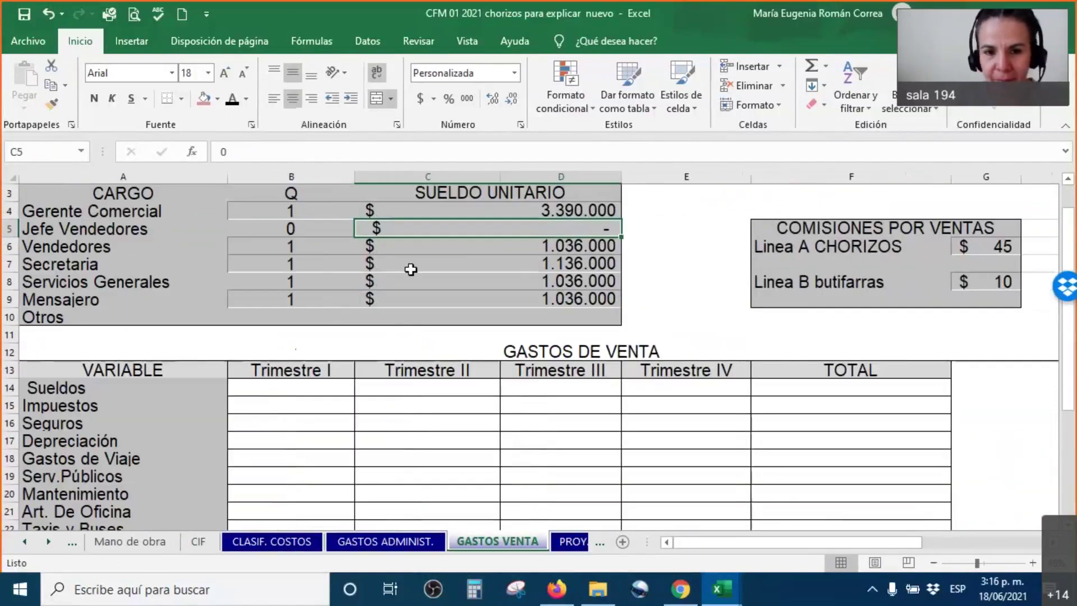
click(579, 211)
click(586, 247)
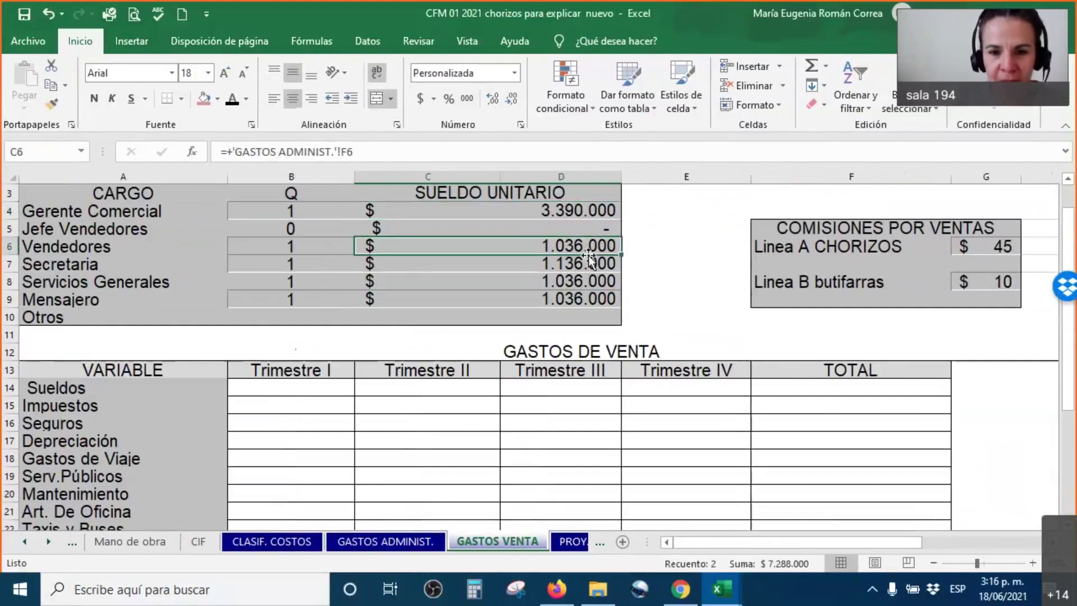
Check the unit salary formulas of the Secretaria, Servicios Generales and Mensajero positions
click(589, 262)
click(594, 284)
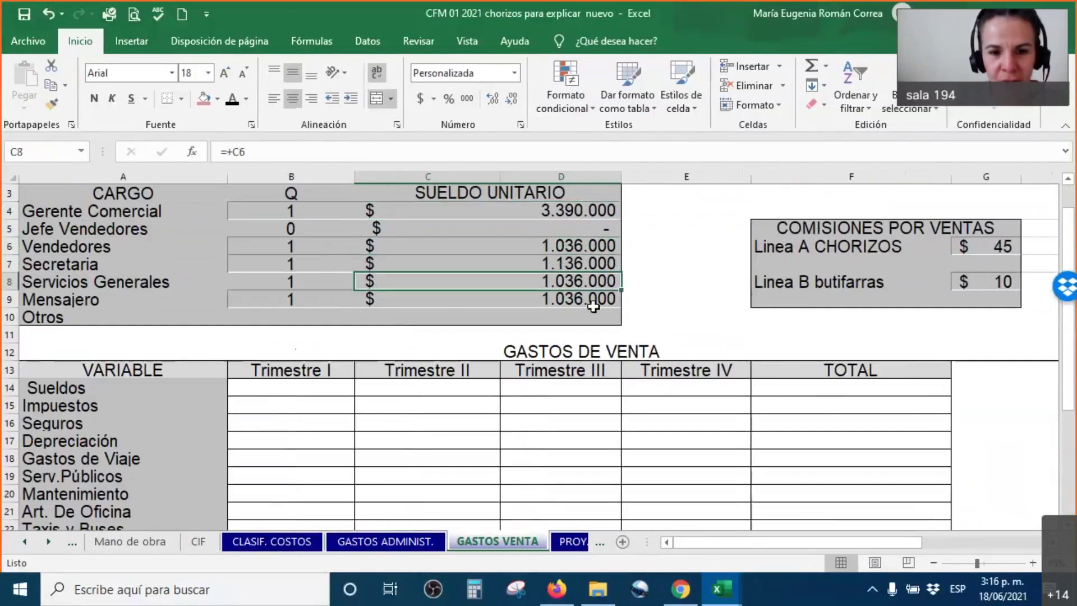
click(591, 303)
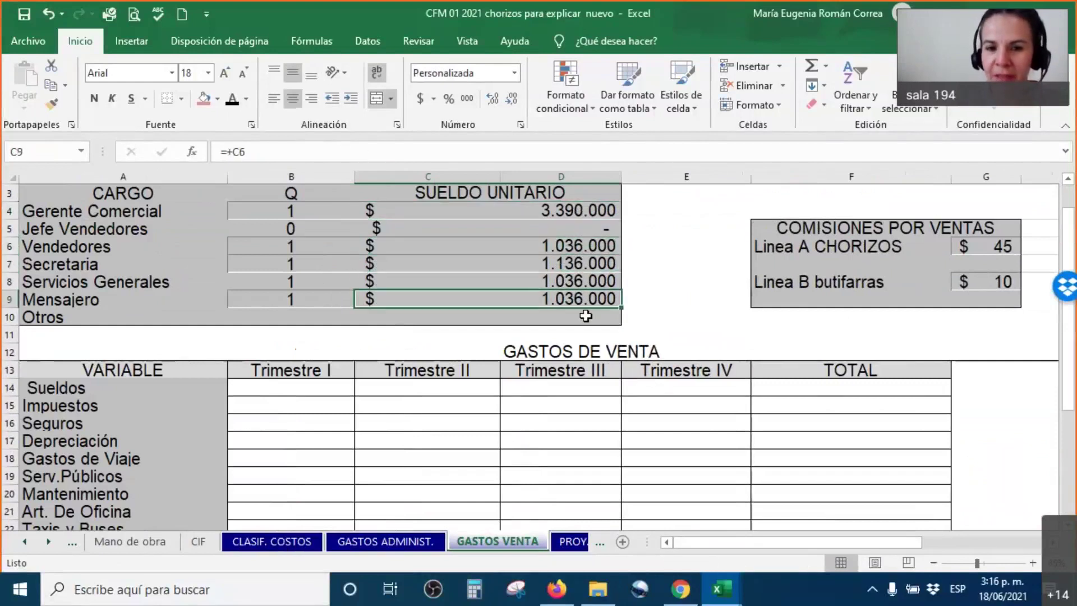
Set the font colour of the Trimestre I Sueldos amount in B14 of the GASTOS DE VENTA table to black
click(308, 391)
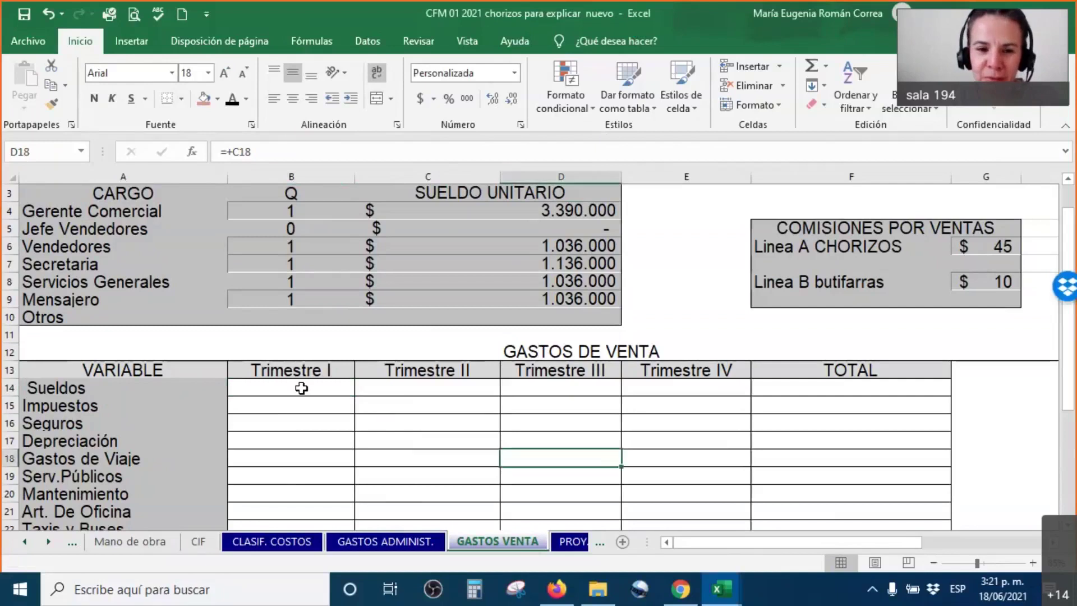
right_click(302, 389)
click(399, 435)
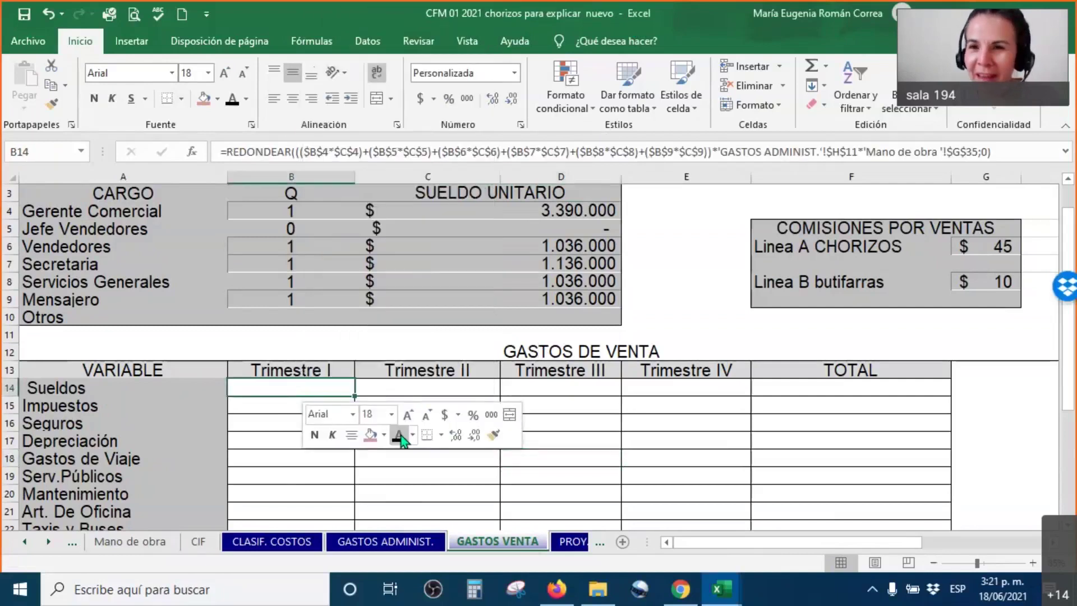
click(476, 471)
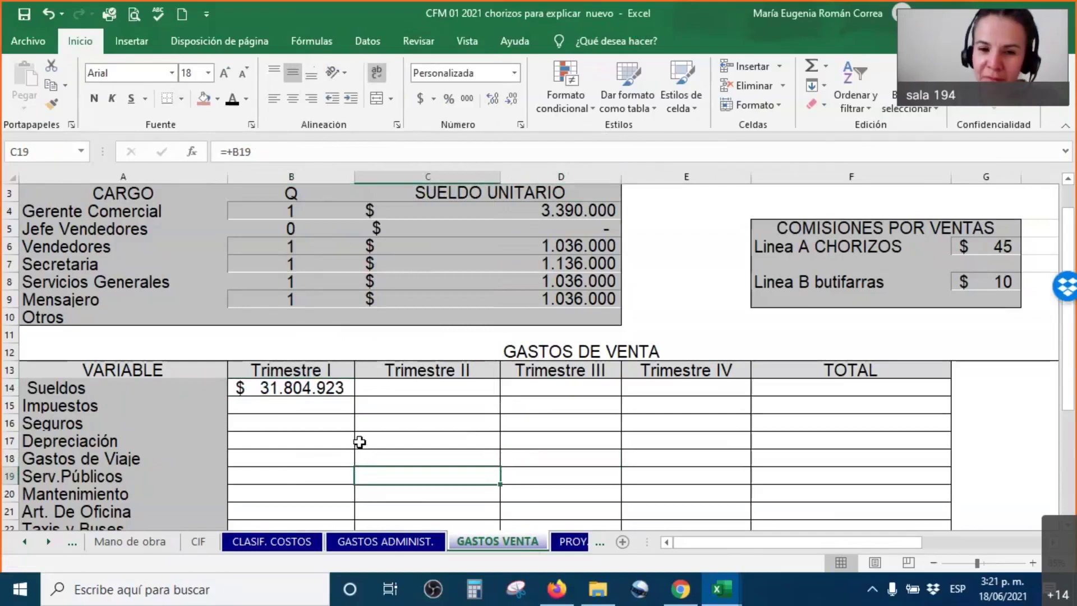
Set the font colour of the Sueldos amounts for all four quarters, B14:E14, to black
scroll(413, 418, down, 1)
click(333, 334)
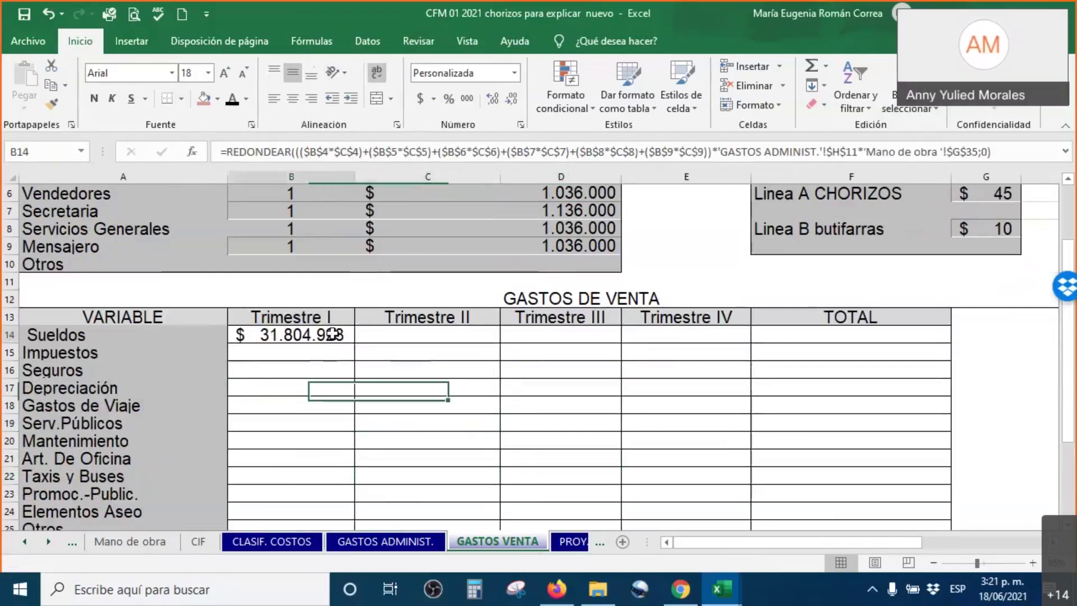
drag(333, 334, 696, 335)
right_click(698, 335)
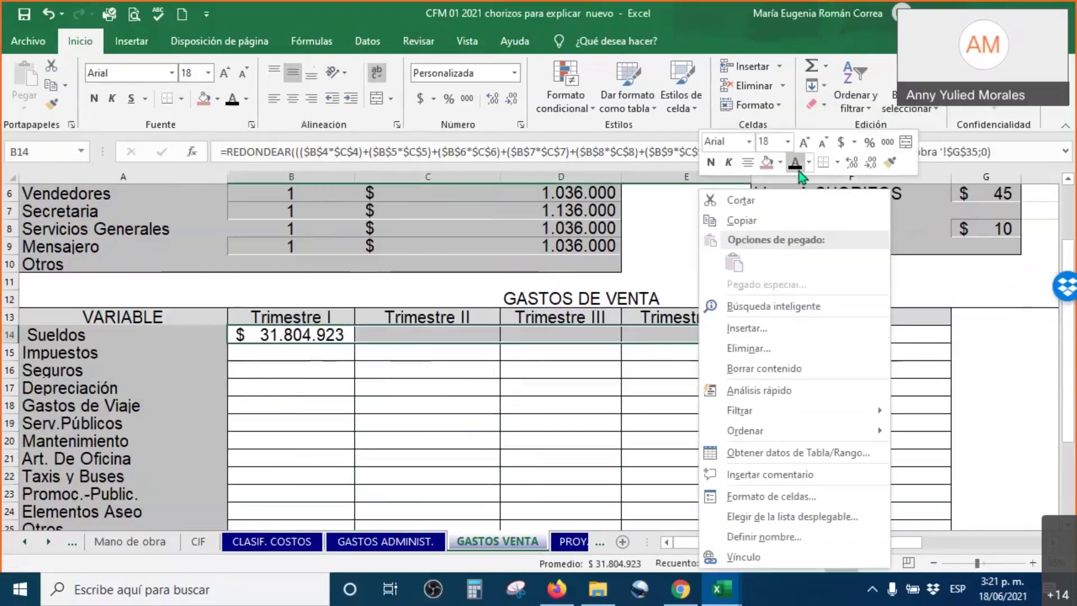
key(Escape)
key(ctrl+d)
click(552, 459)
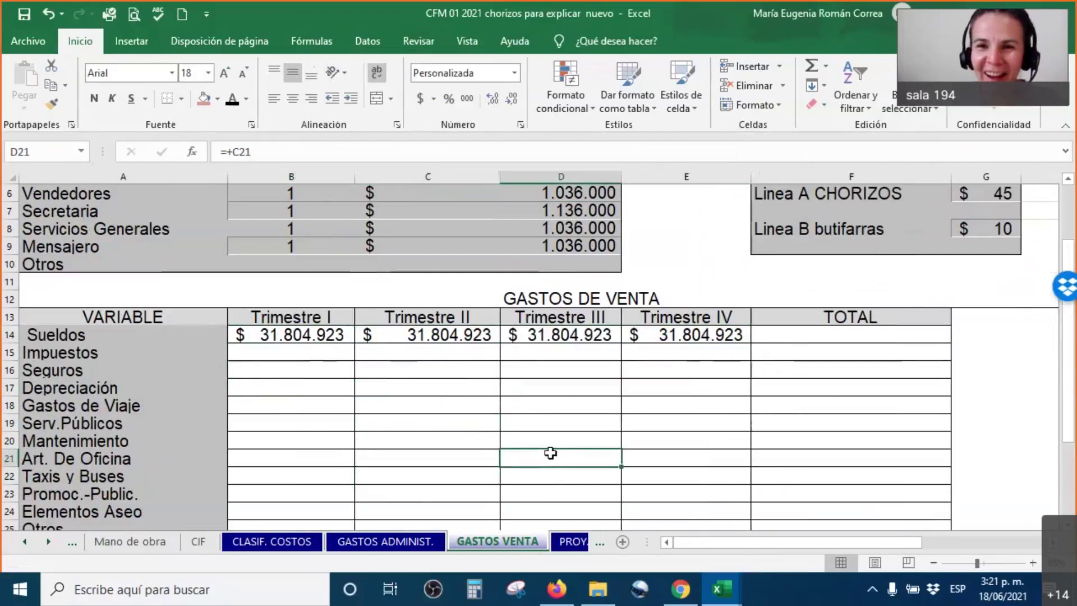
Examine the Comisiones CHORIZOS and Comisiones butifarras rows for Trimestre I and the Linea A CHORIZOS commission rate
click(425, 393)
scroll(415, 400, down, 2)
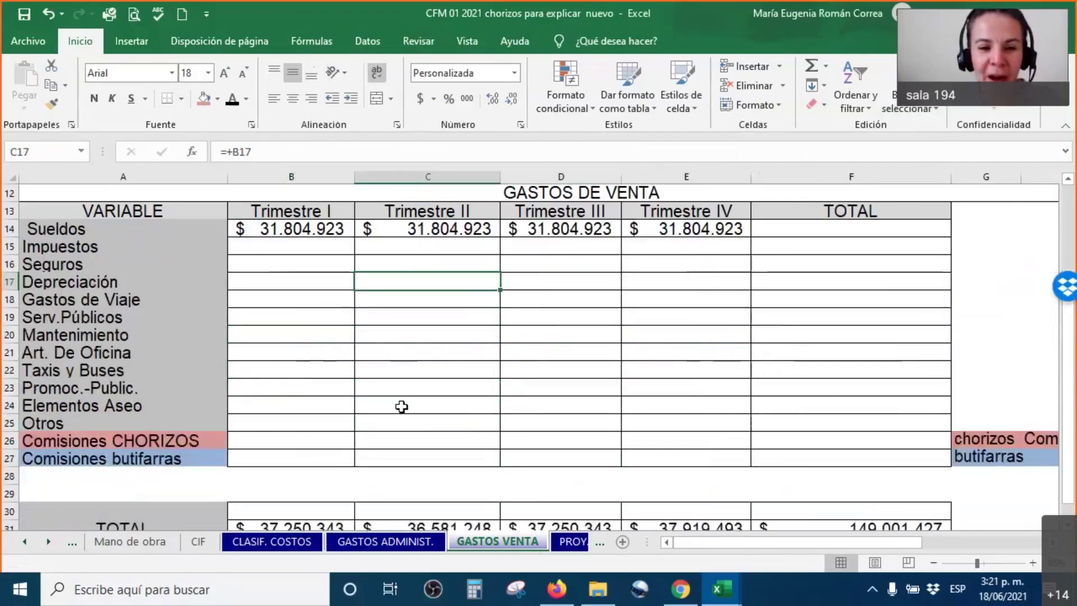
click(247, 441)
click(256, 460)
scroll(305, 429, up, 1)
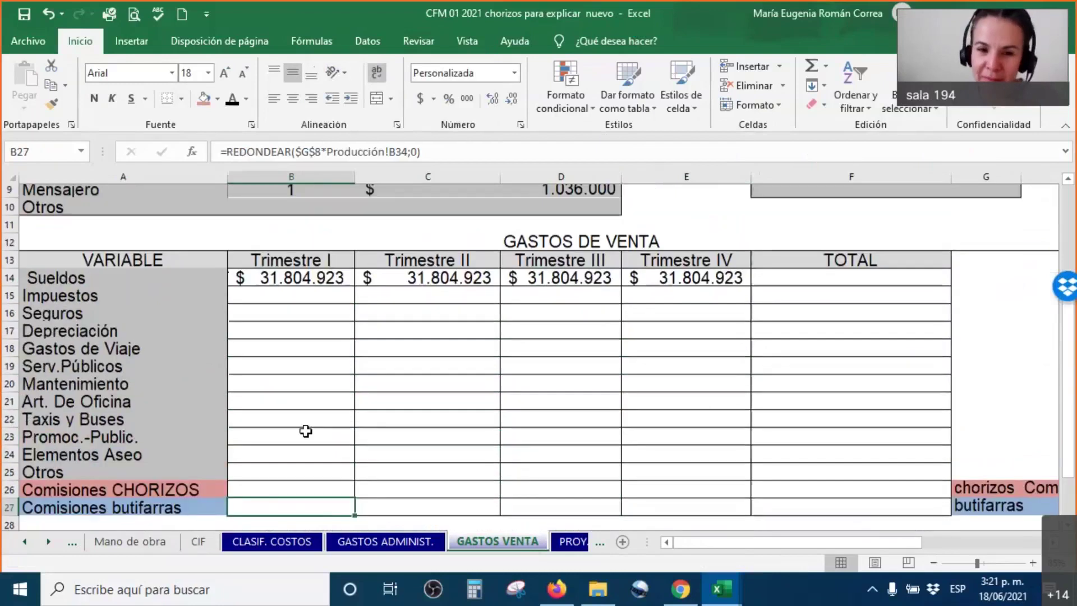
ctrl+scroll(306, 431, down, 1)
ctrl+scroll(306, 431, down, 1)
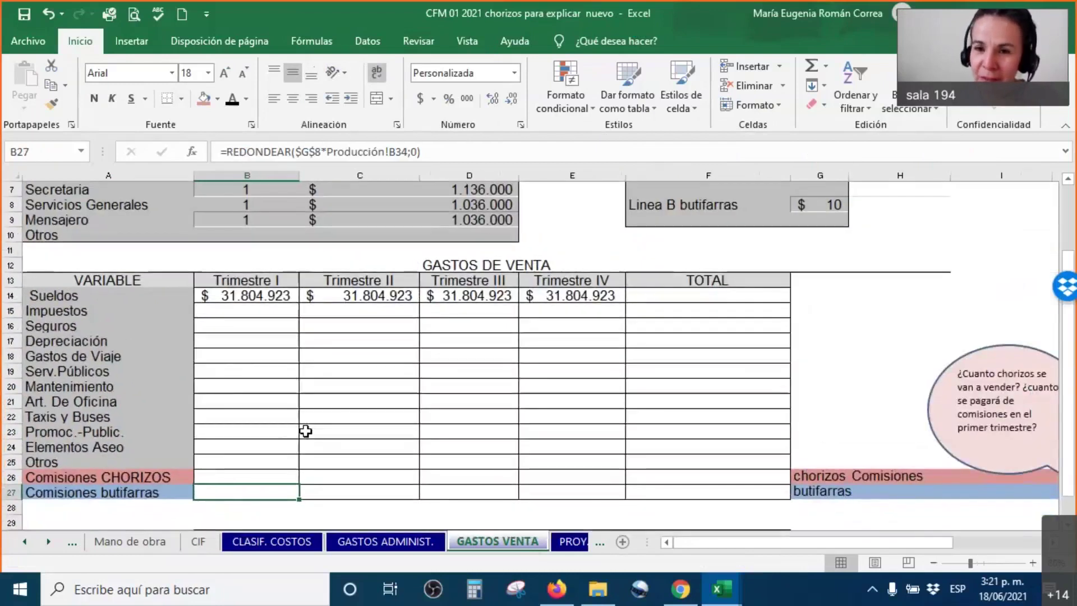
scroll(870, 334, up, 1)
scroll(870, 335, down, 1)
ctrl+scroll(870, 335, down, 1)
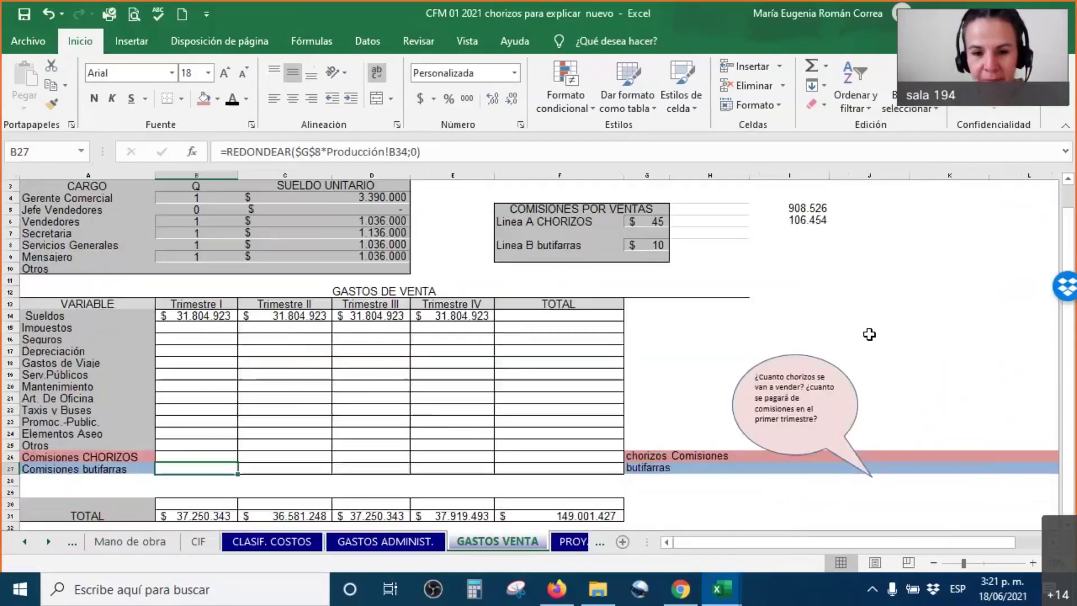
scroll(323, 503, up, 1)
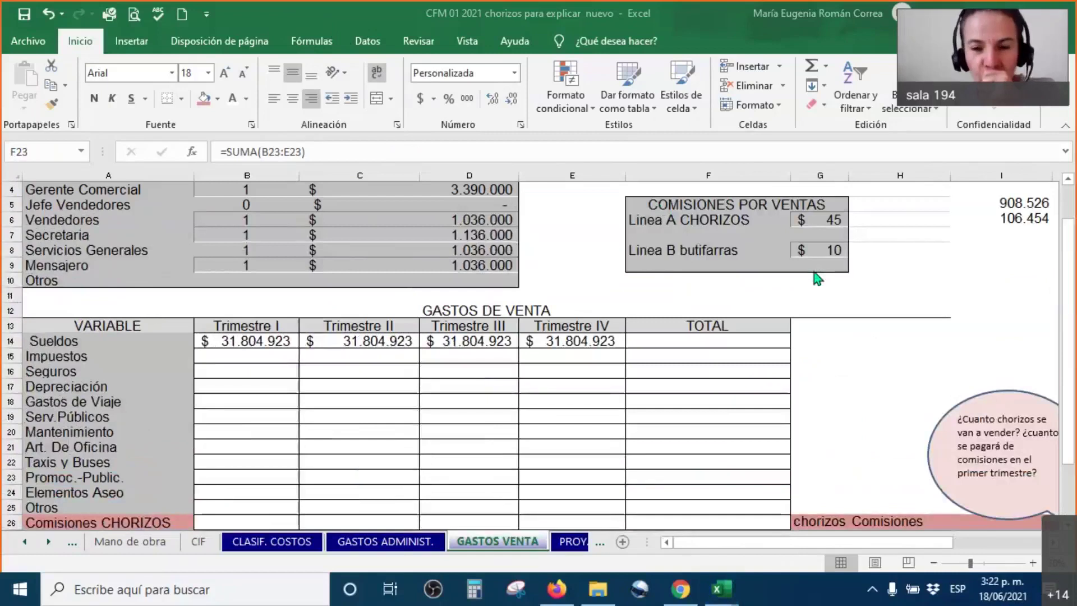
click(825, 221)
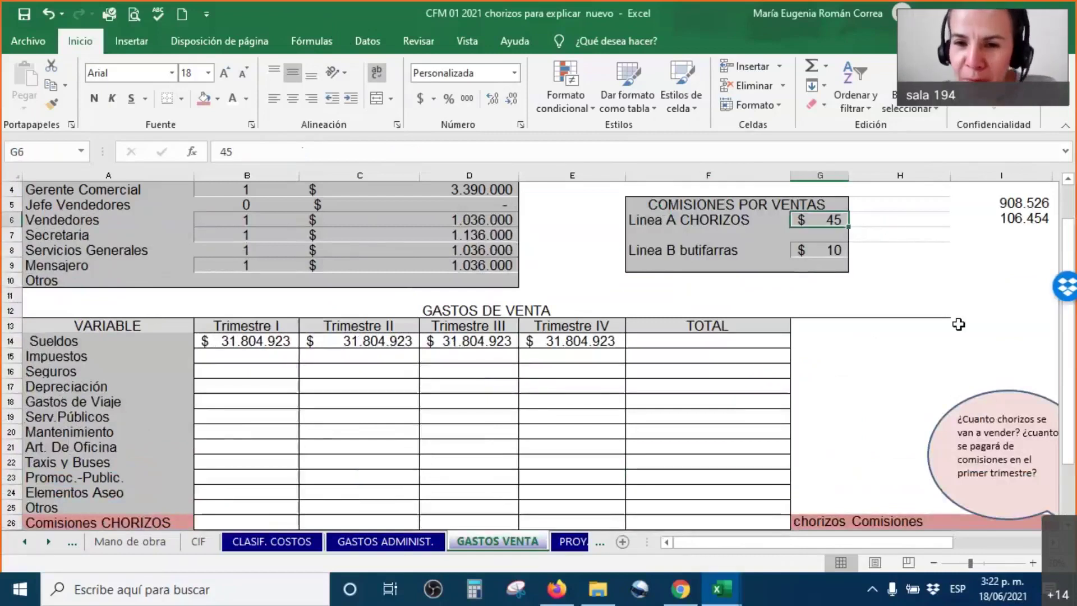
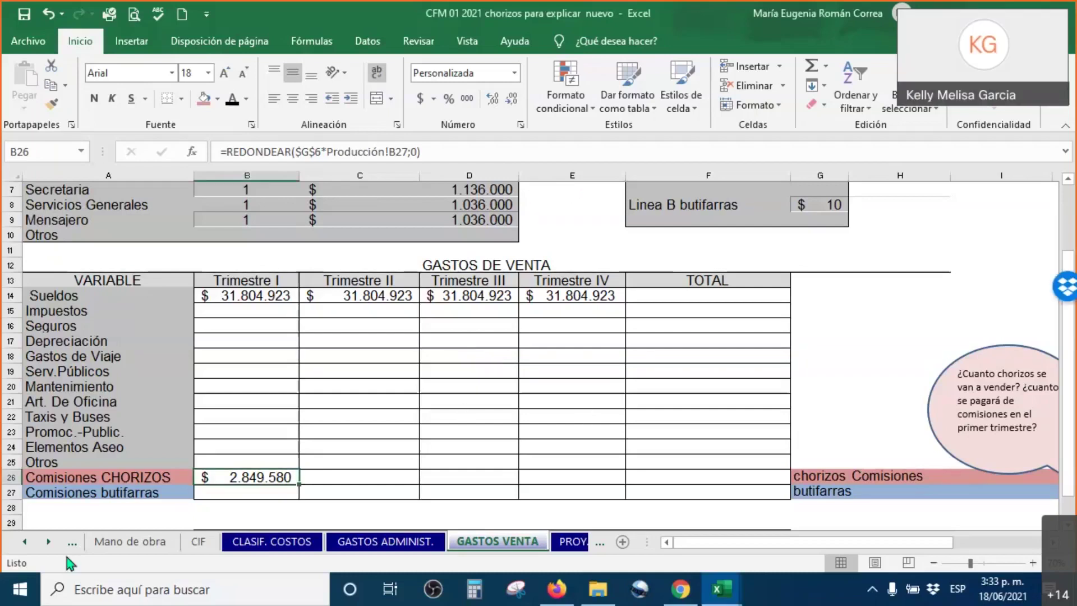
Open the Producción sheet to see the unit sales behind the chorizo commissions
click(32, 537)
click(32, 537)
click(31, 538)
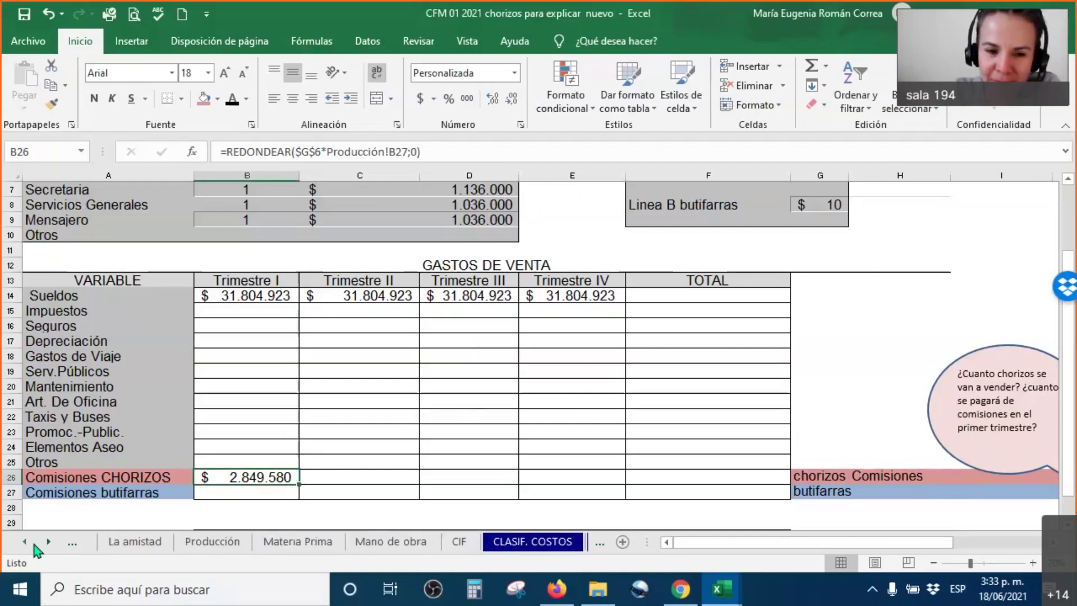
click(32, 538)
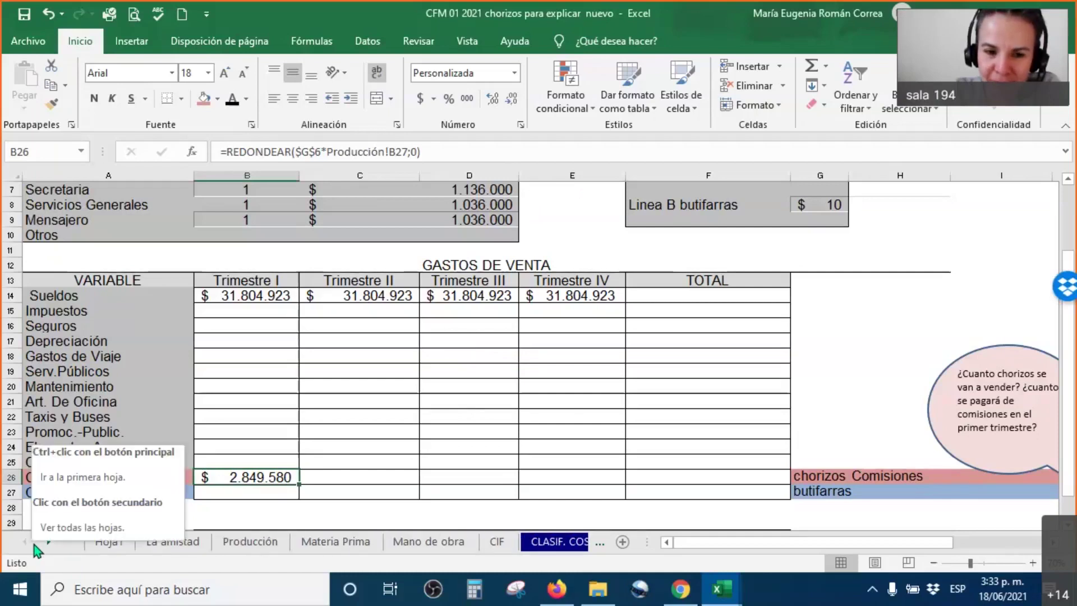
click(251, 542)
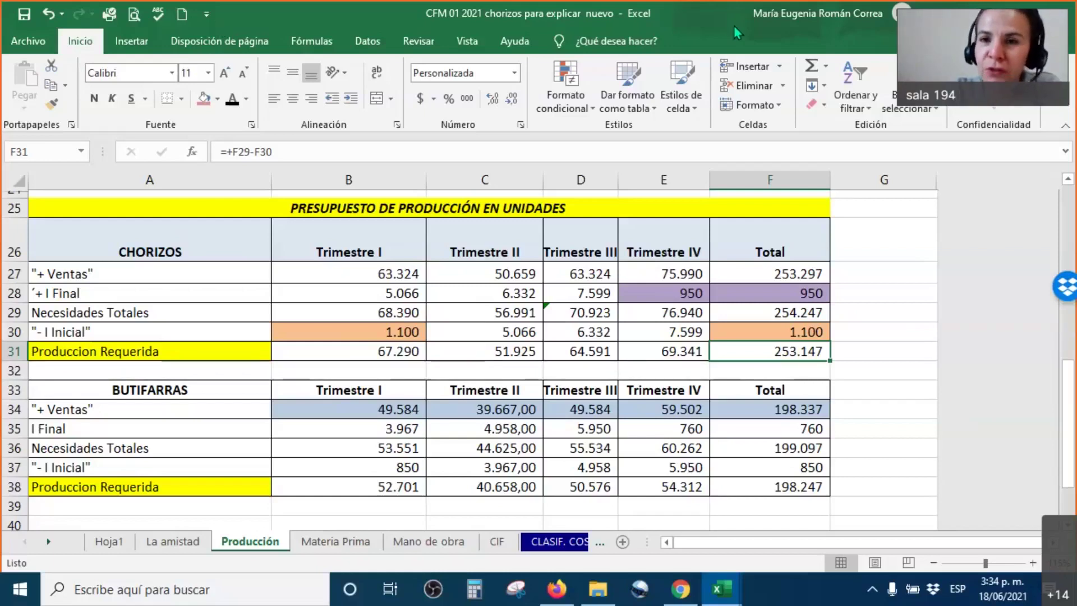
Mark the CHORIZOS heading, the Produccion Requerida row and the Trimestre I sales figure in the production budget
click(808, 28)
mouse_move(131, 262)
mouse_down()
mouse_move(147, 274)
mouse_move(212, 222)
mouse_up()
drag(184, 351, 227, 319)
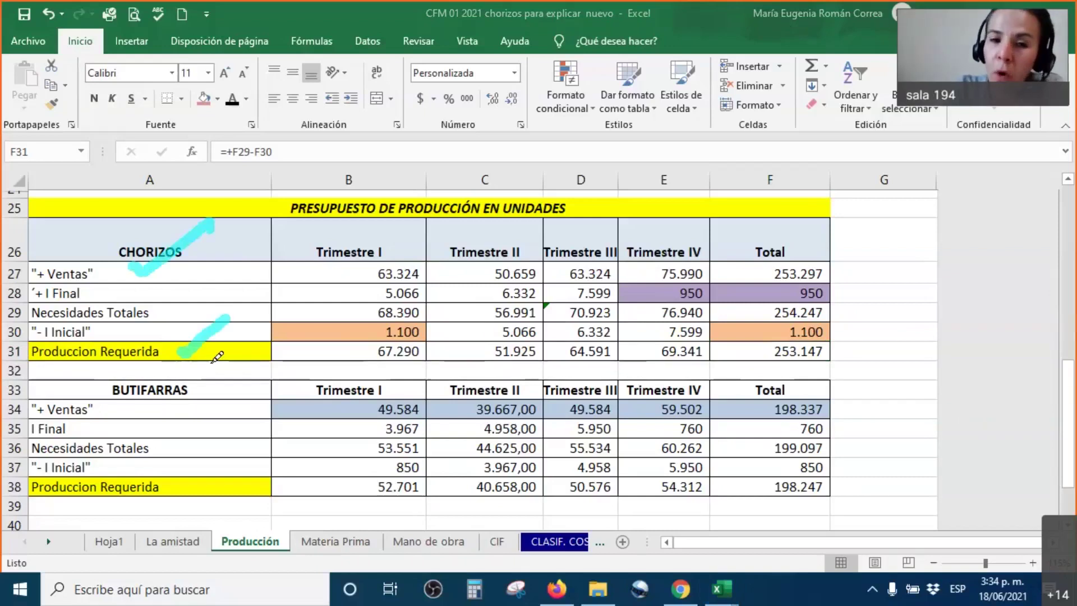
mouse_move(278, 255)
mouse_down()
mouse_move(281, 290)
mouse_move(418, 292)
mouse_move(435, 269)
mouse_move(357, 244)
mouse_move(277, 249)
mouse_up()
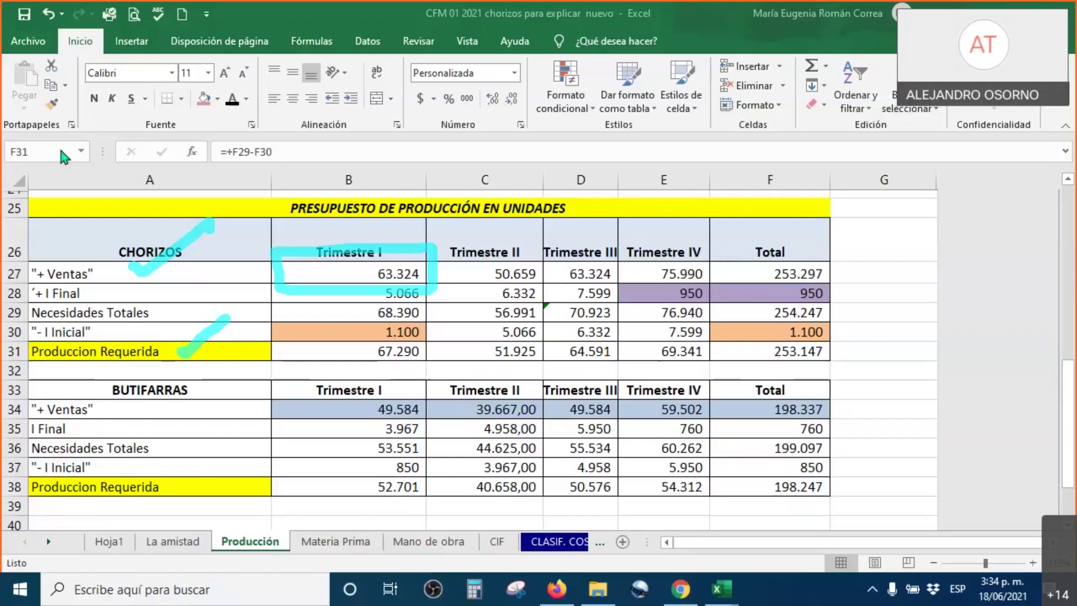
Look through the Producción and Materia Prima sheets for the quarterly sales budget, including the required production of chorizos
scroll(416, 316, up, 4)
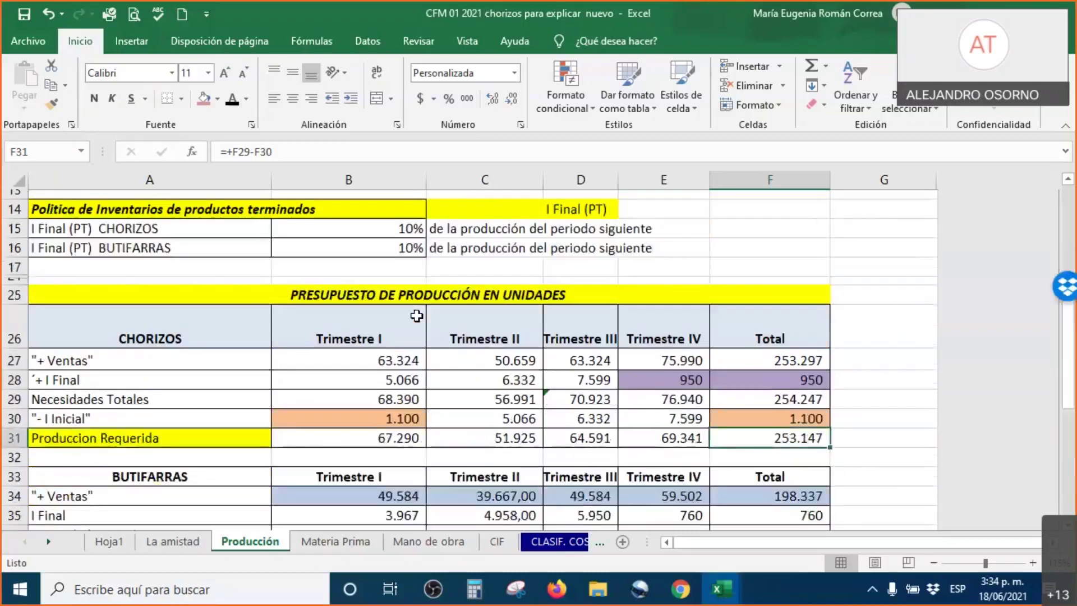
scroll(417, 316, up, 2)
scroll(390, 256, up, 1)
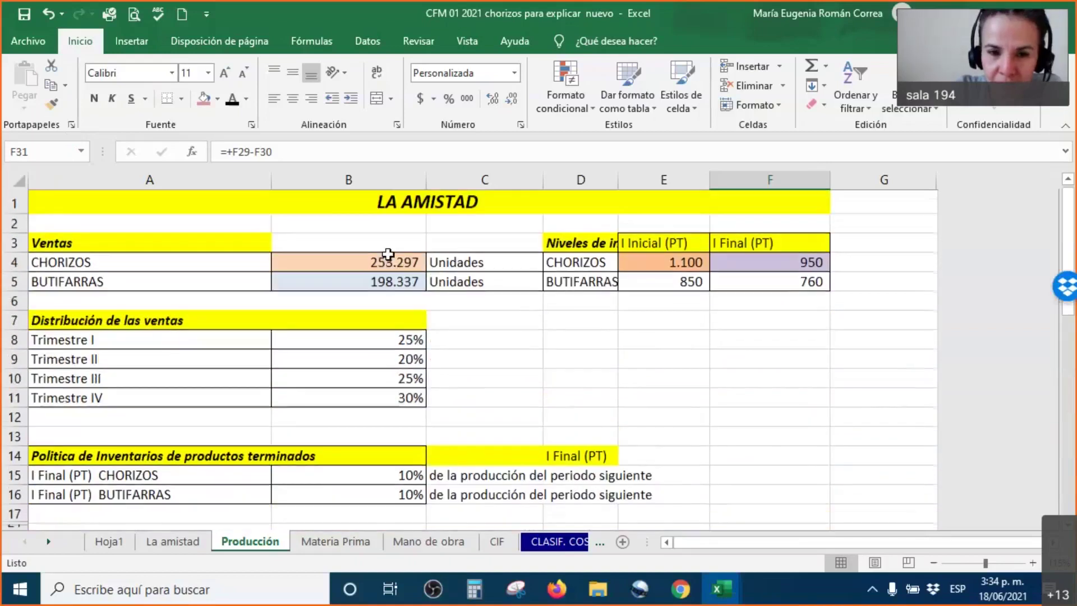
scroll(385, 261, down, 3)
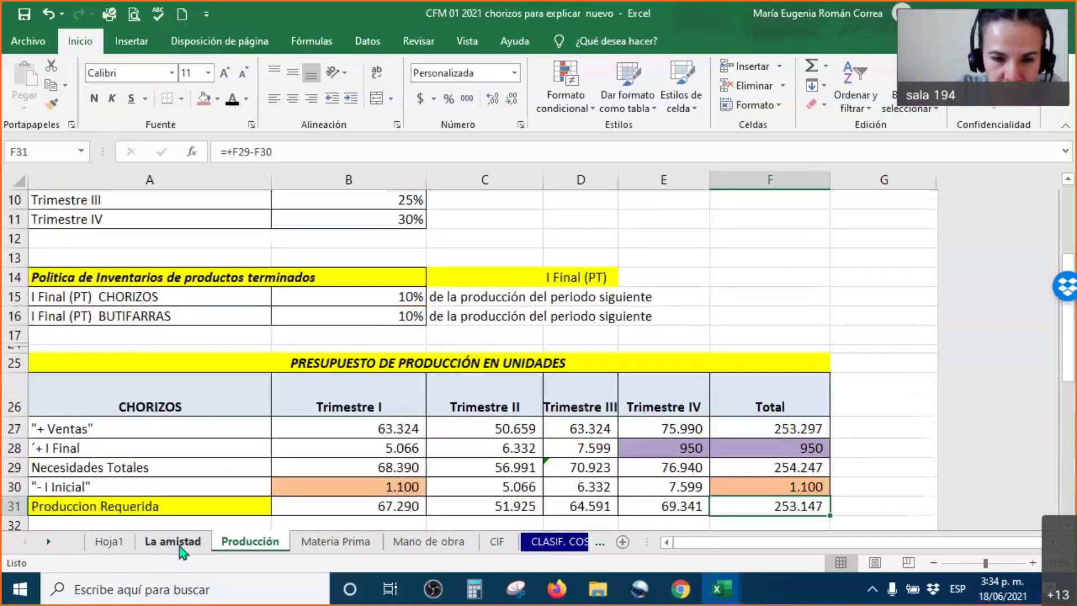
scroll(478, 415, up, 2)
scroll(478, 415, down, 7)
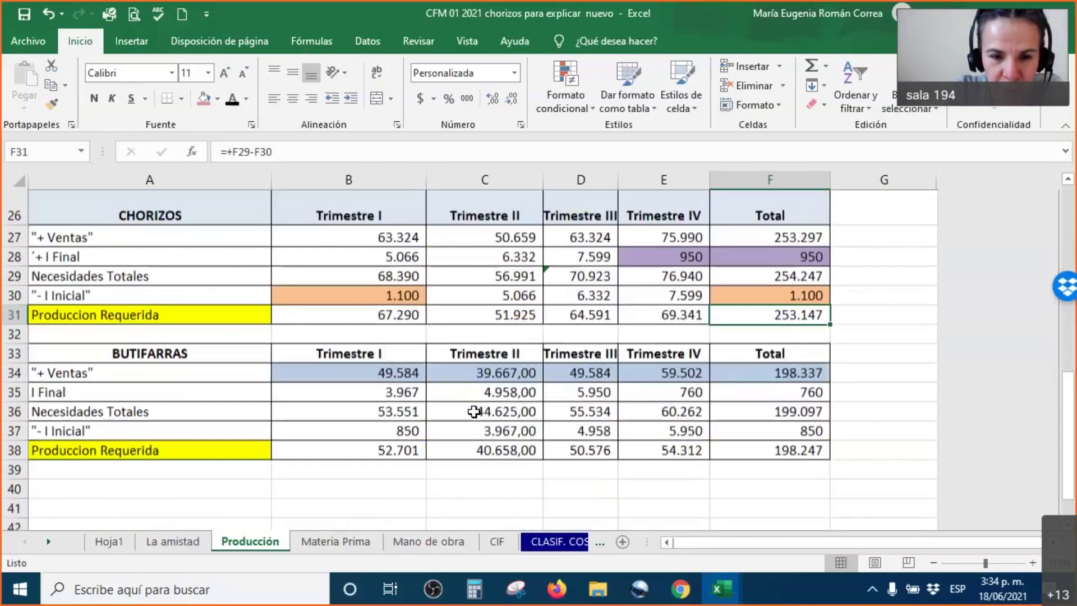
click(331, 542)
scroll(351, 435, up, 10)
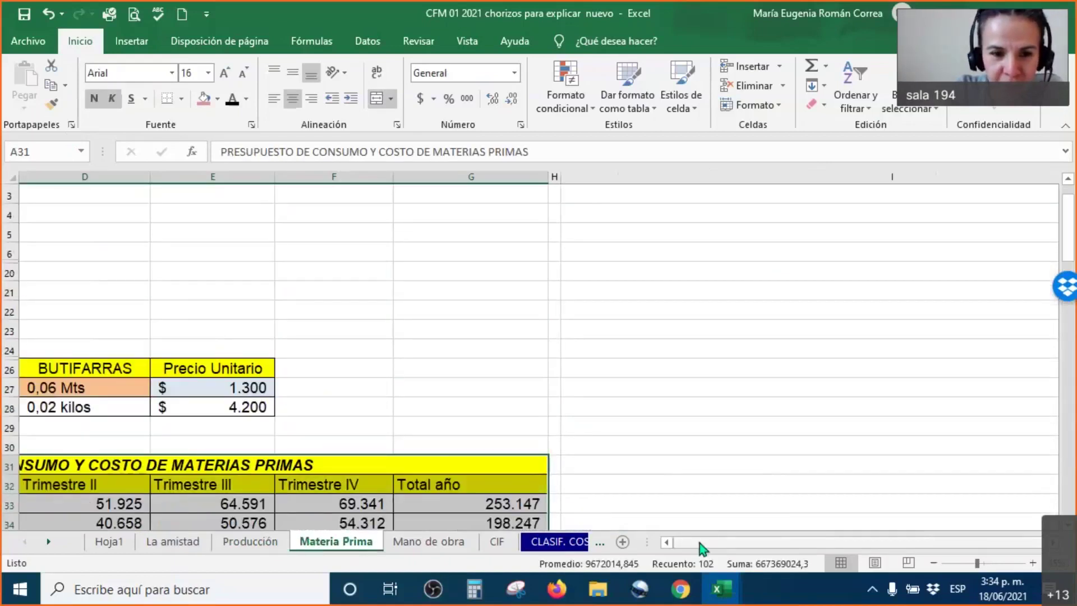
scroll(456, 404, left, 3)
scroll(457, 404, up, 1)
scroll(561, 410, down, 2)
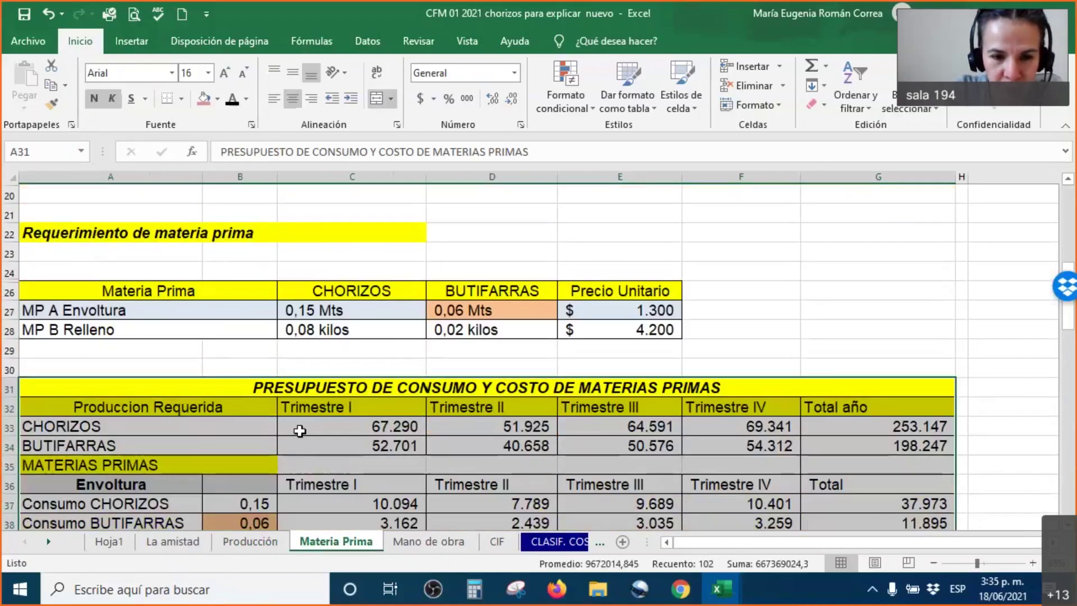
click(377, 431)
Return to the Producción sheet, unhide the rows between 17 and 25 and select the PRESUPUESTO DE VENTAS table
click(256, 540)
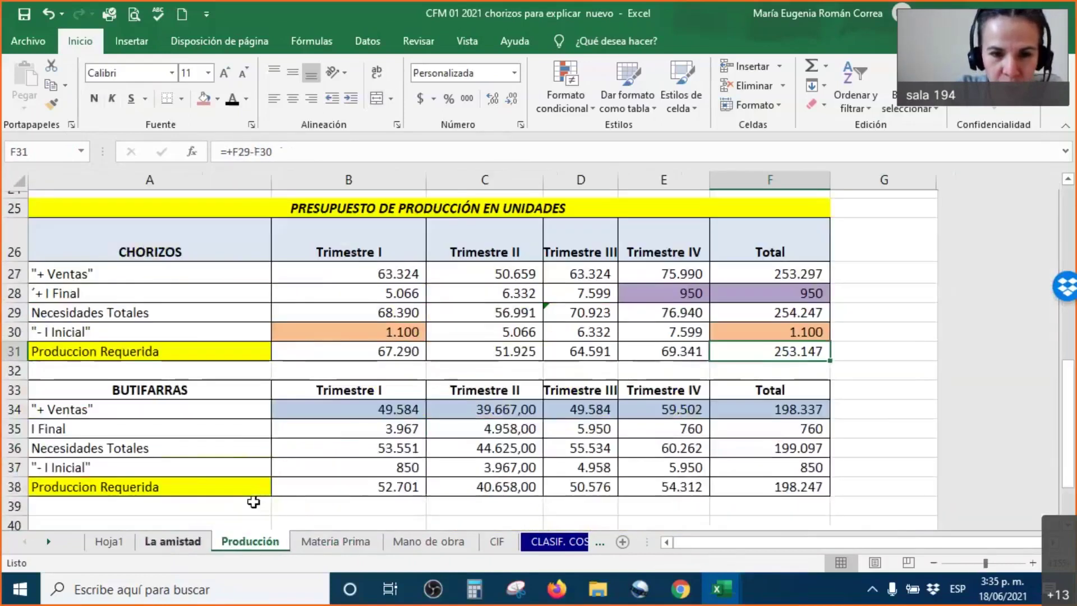
scroll(343, 444, up, 8)
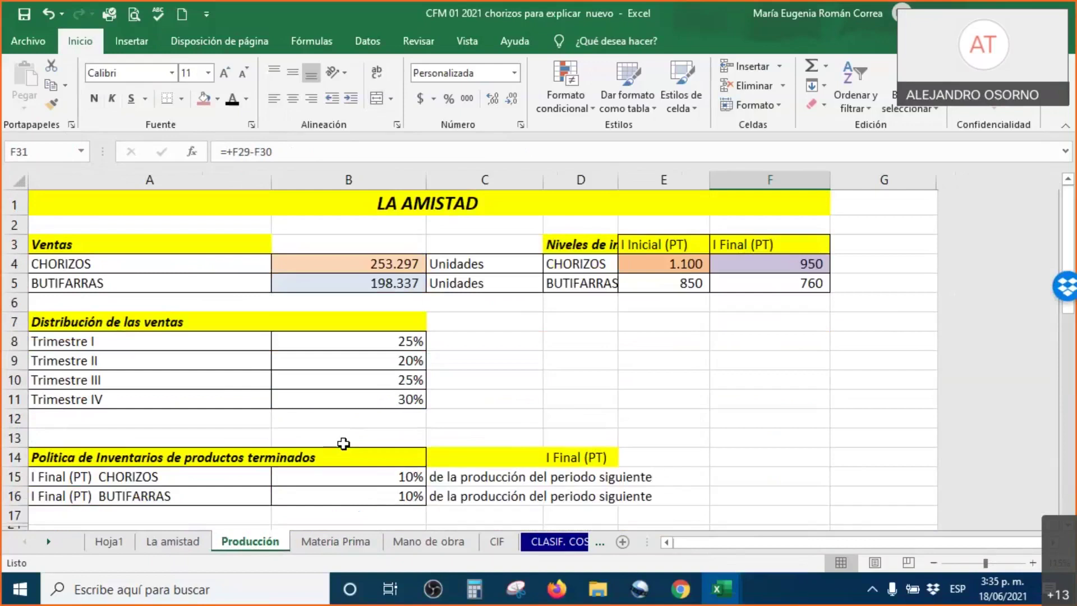
scroll(344, 444, down, 3)
drag(6, 332, 15, 364)
right_click(16, 363)
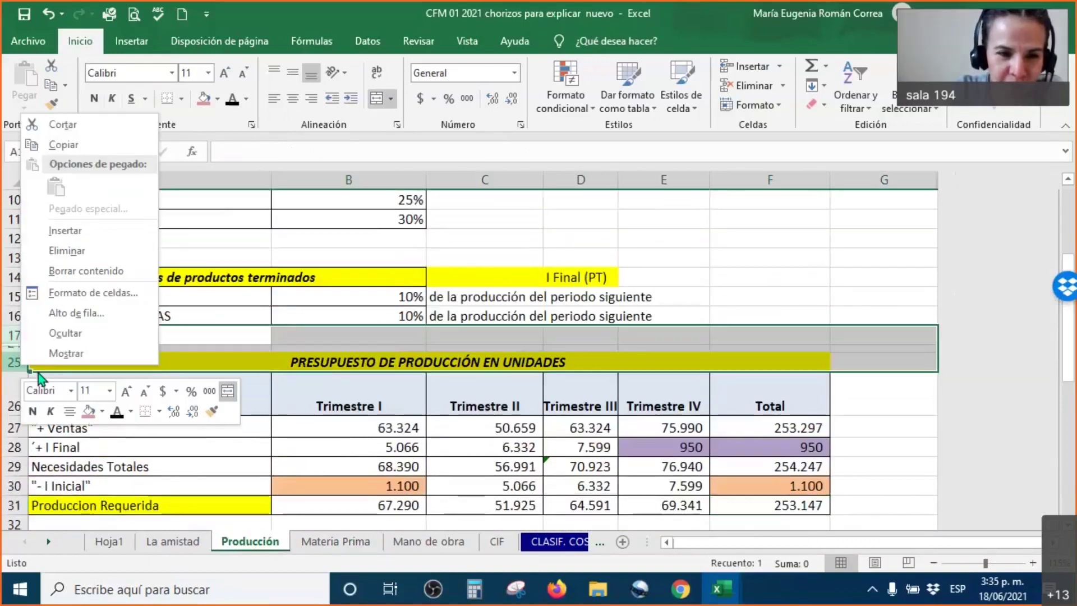
click(61, 351)
scroll(435, 396, down, 2)
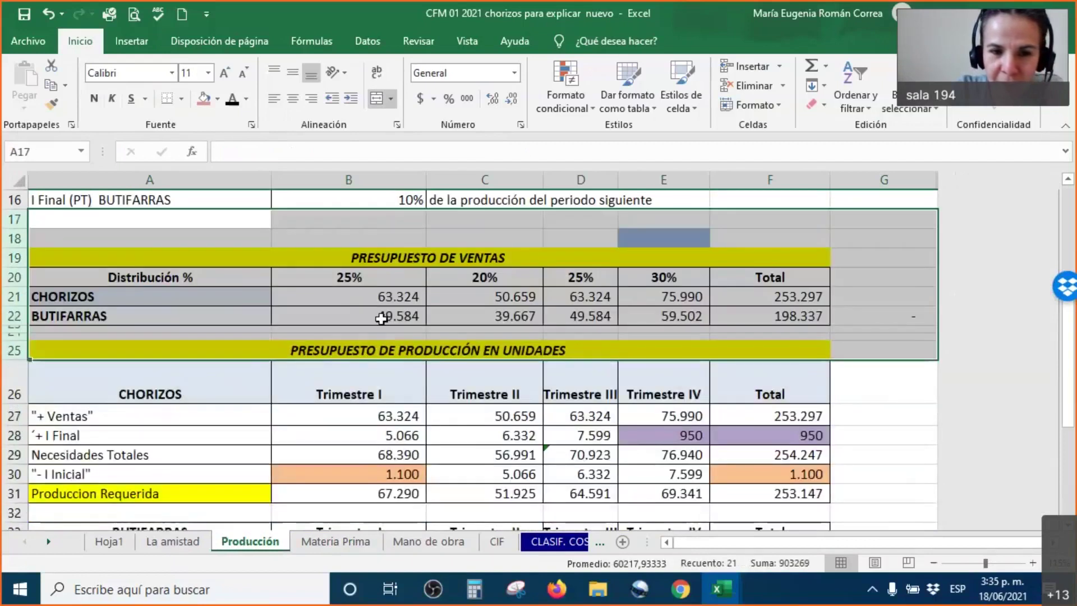
click(361, 297)
drag(444, 258, 700, 320)
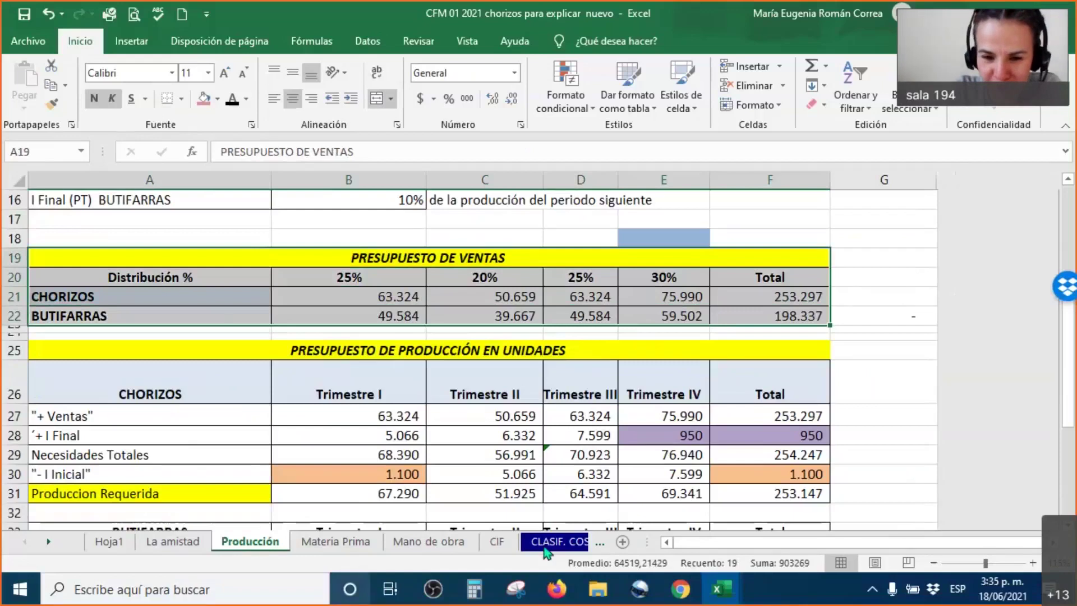
Return to the GASTOS VENTA sheet and set the font colour of the quarterly expenses from Impuestos to Otros, B15:E25, to black
click(561, 541)
click(582, 546)
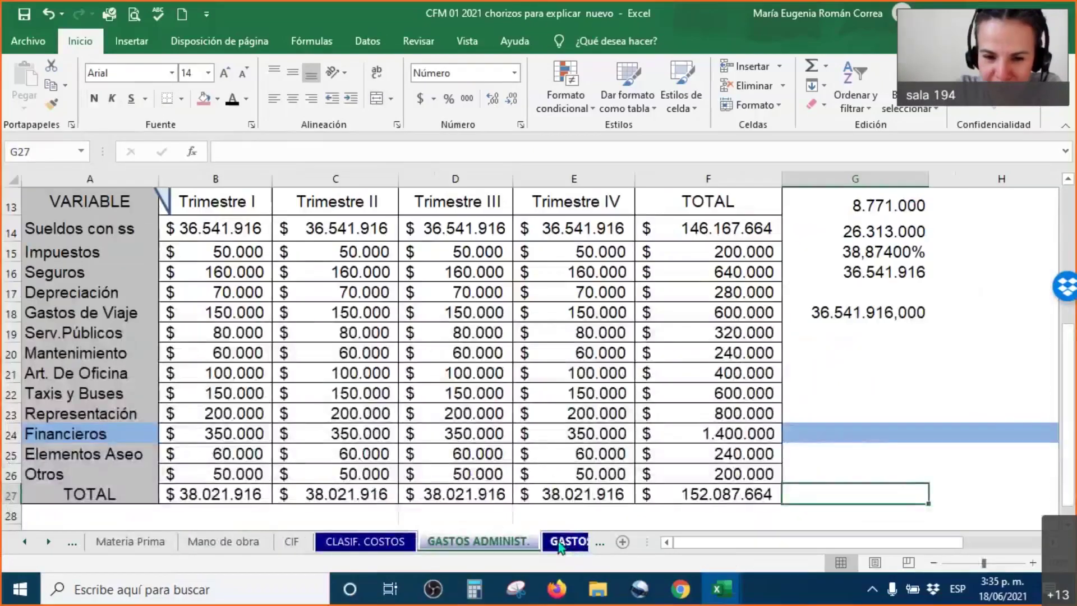
click(558, 541)
scroll(385, 469, down, 2)
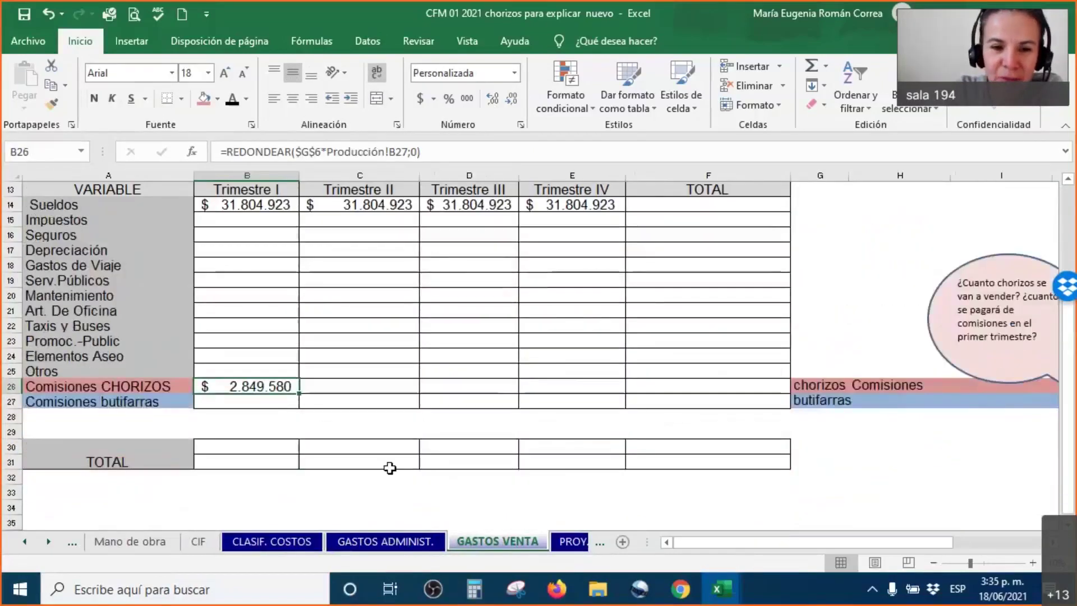
drag(247, 220, 562, 372)
right_click(574, 357)
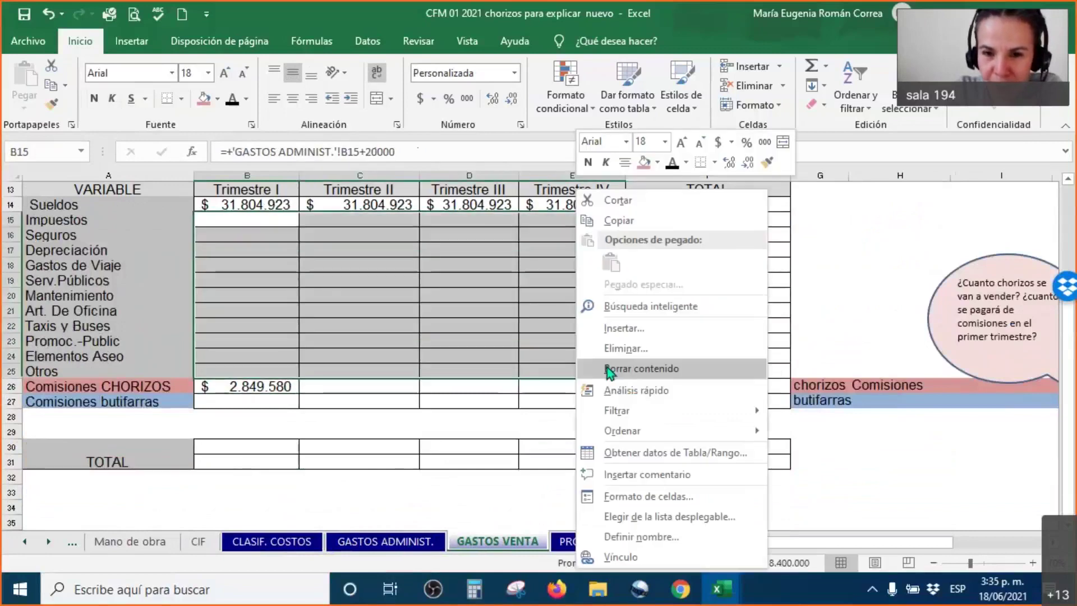
key(ctrl+v)
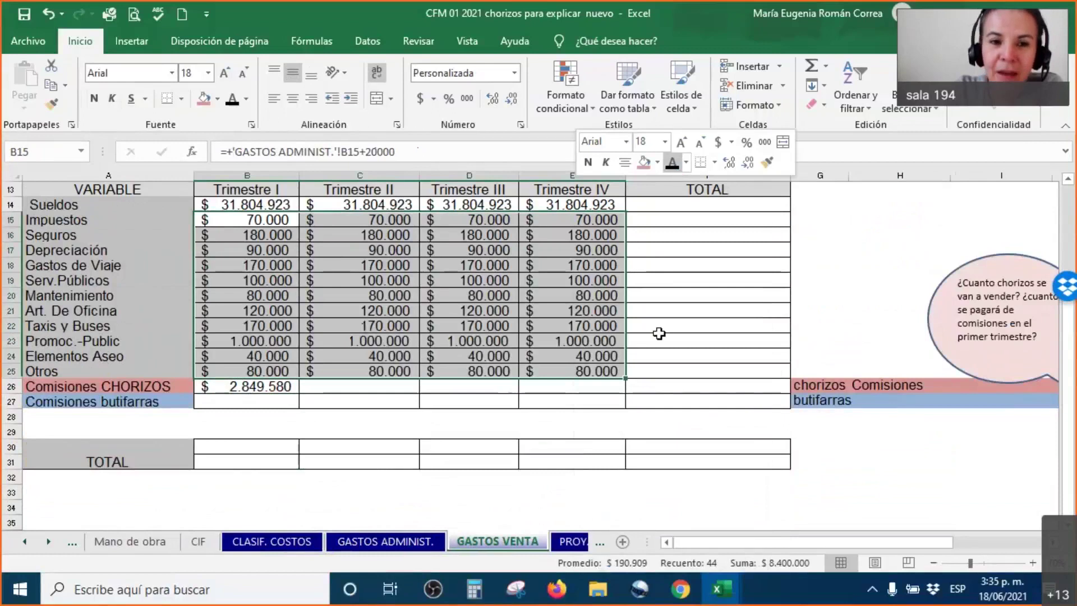
Set the font colour of the overall TOTAL in F31 of the GASTOS DE VENTA table to black
click(708, 341)
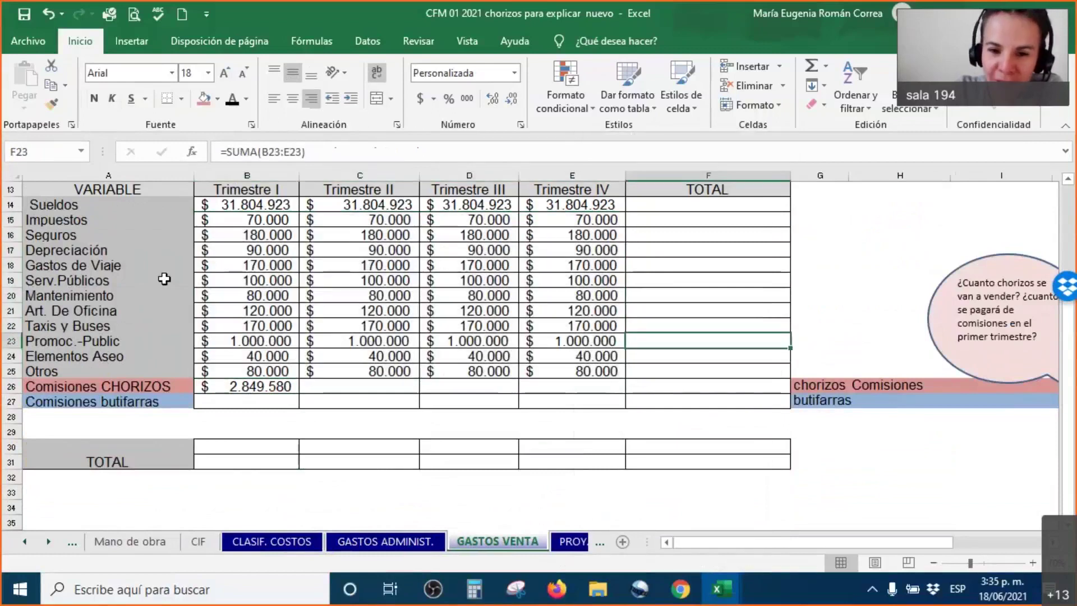
click(689, 462)
right_click(689, 462)
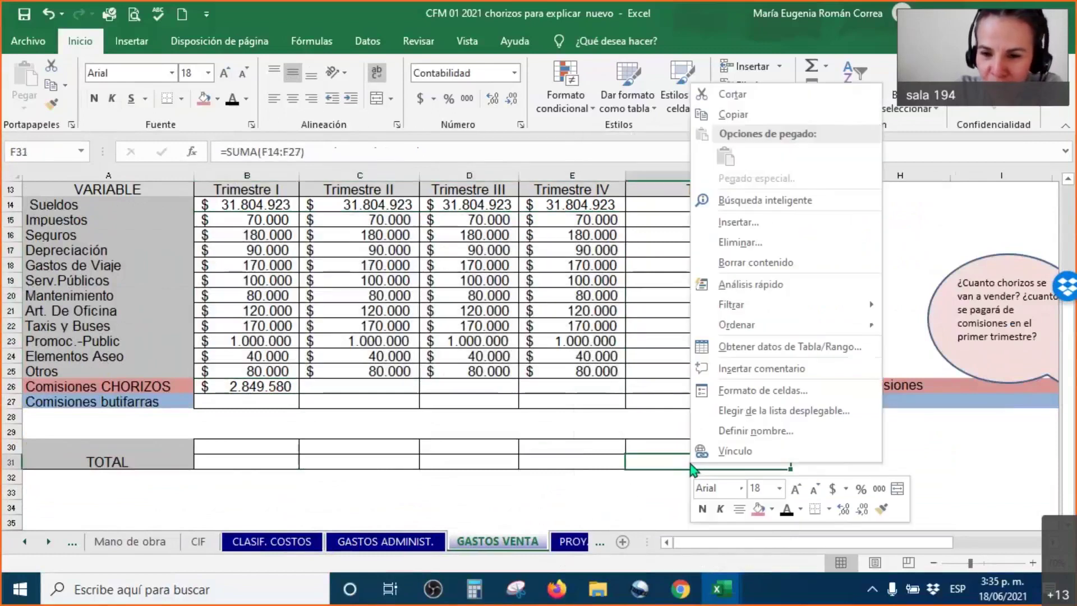
click(787, 509)
click(640, 508)
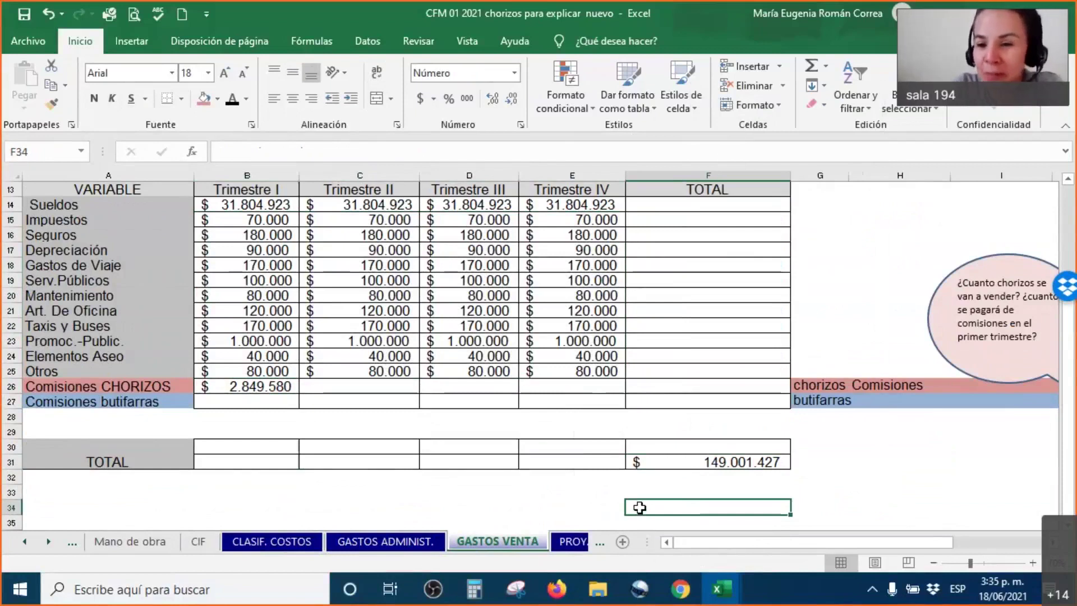
Review the COMISIONES POR VENTAS rates, then mark the annual TOTAL column and the quarterly total rows of GASTOS DE VENTA
scroll(793, 337, up, 3)
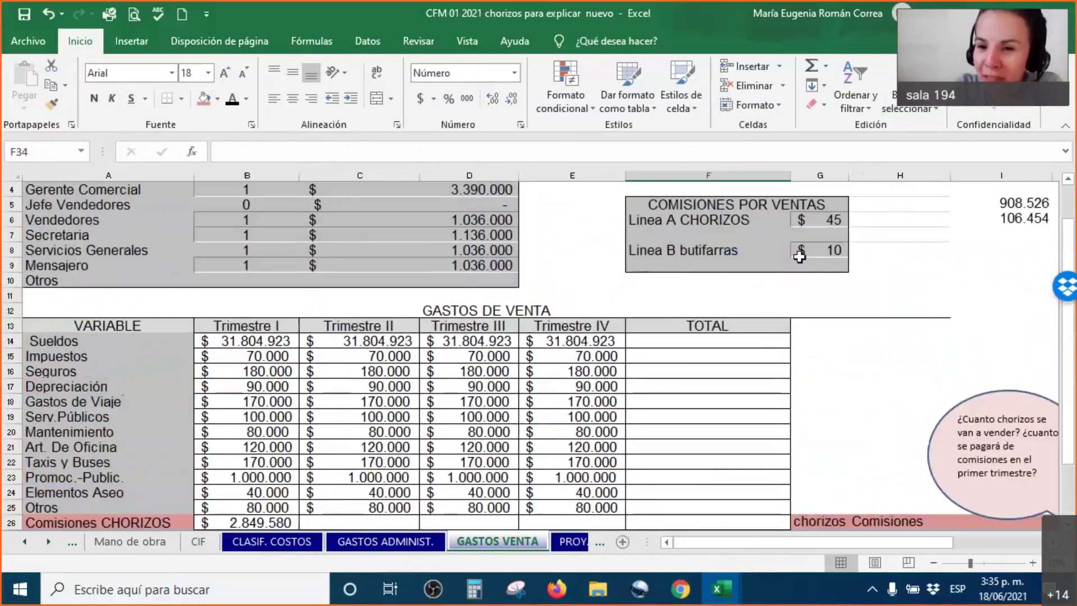
scroll(760, 336, down, 2)
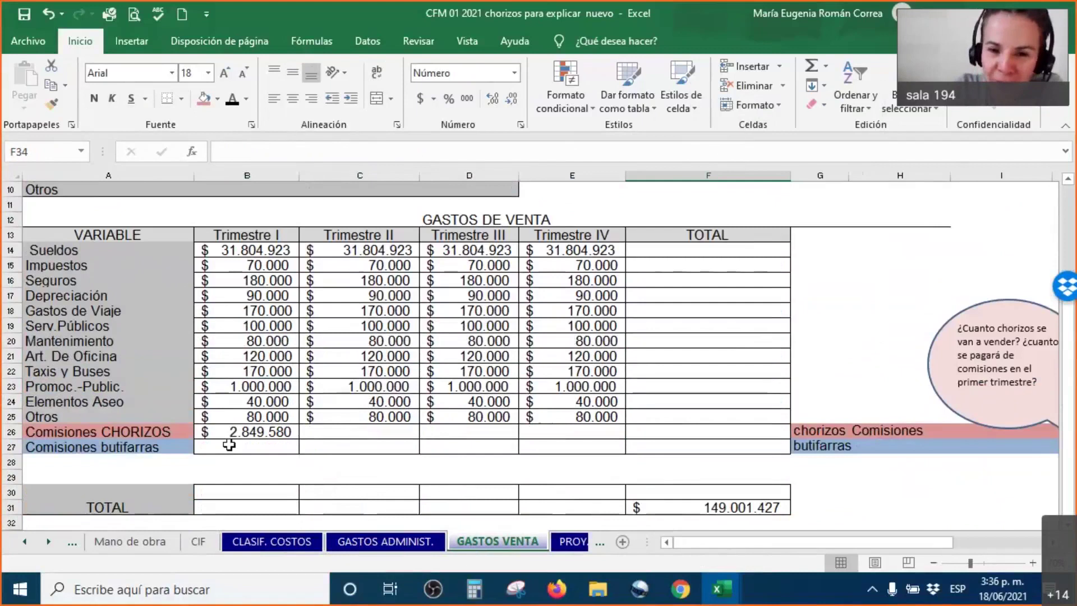
drag(711, 243, 705, 439)
drag(236, 460, 607, 516)
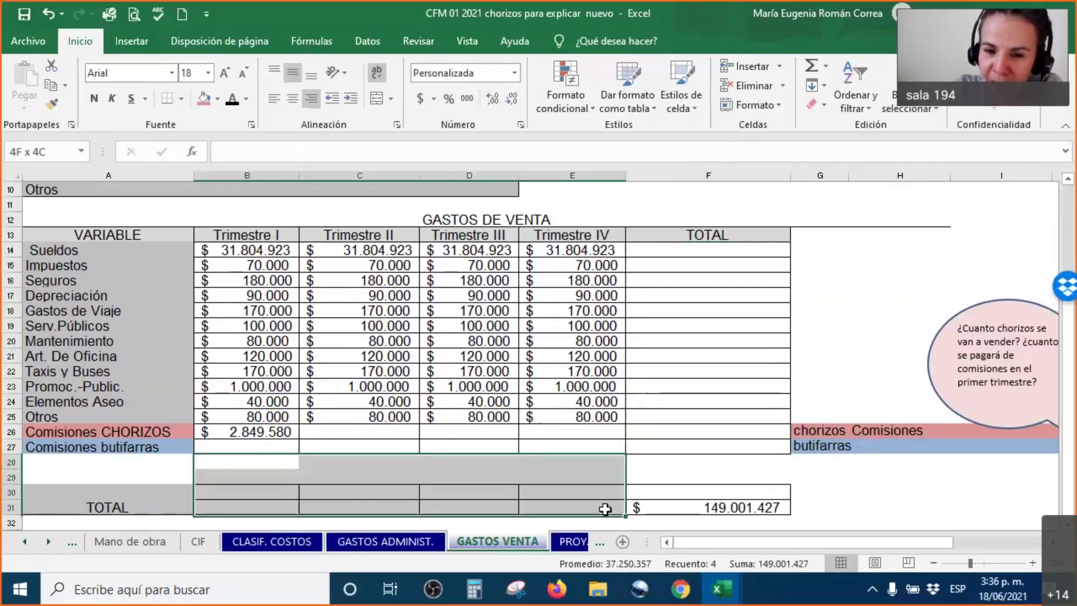
click(359, 510)
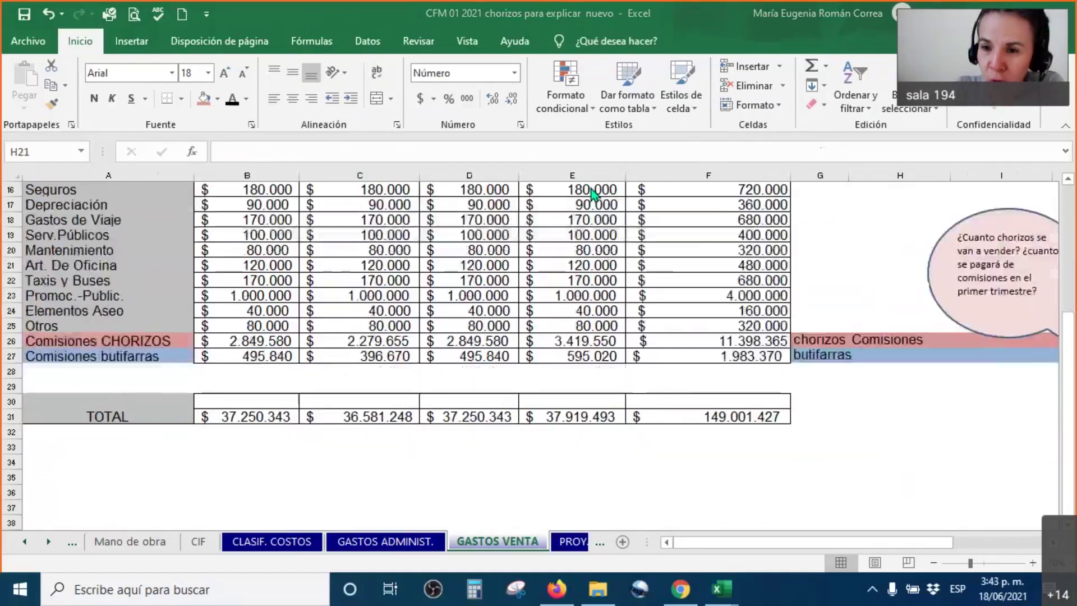
scroll(873, 270, up, 2)
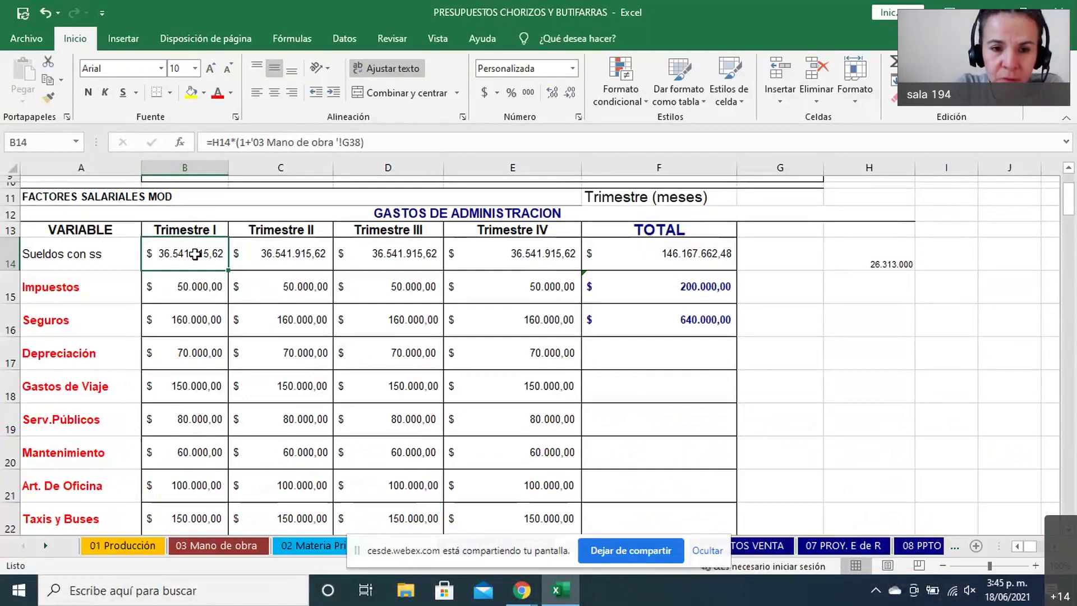
In the PRESUPUESTOS CHORIZOS Y BUTIFARRAS workbook, examine the Trimestre I salary formula in B14 against the administration expenses and RECURSO HUMANO tables
double_click(195, 254)
double_click(196, 256)
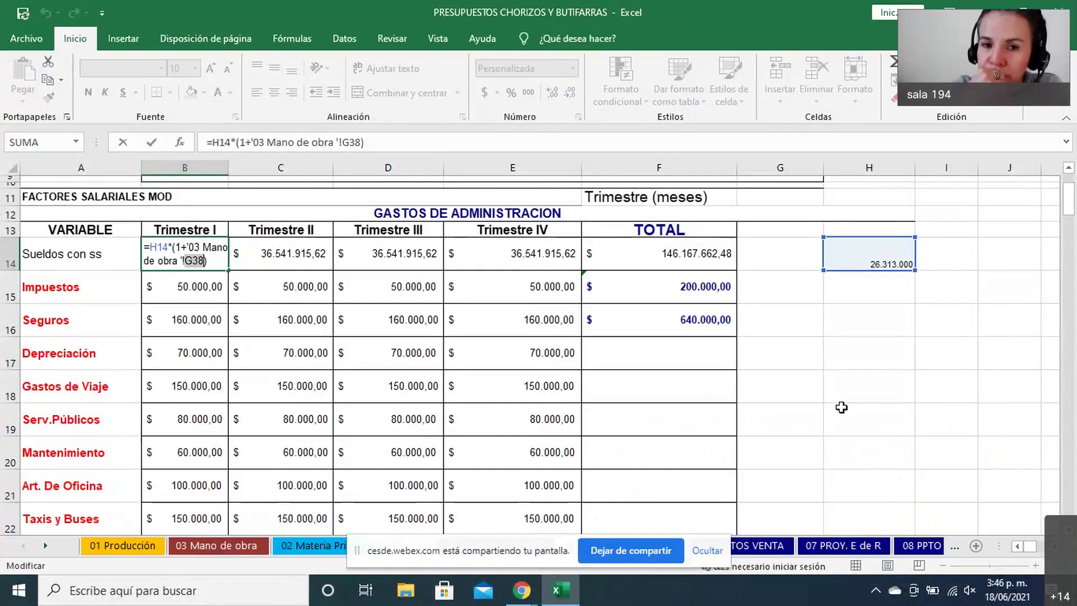
scroll(808, 337, down, 4)
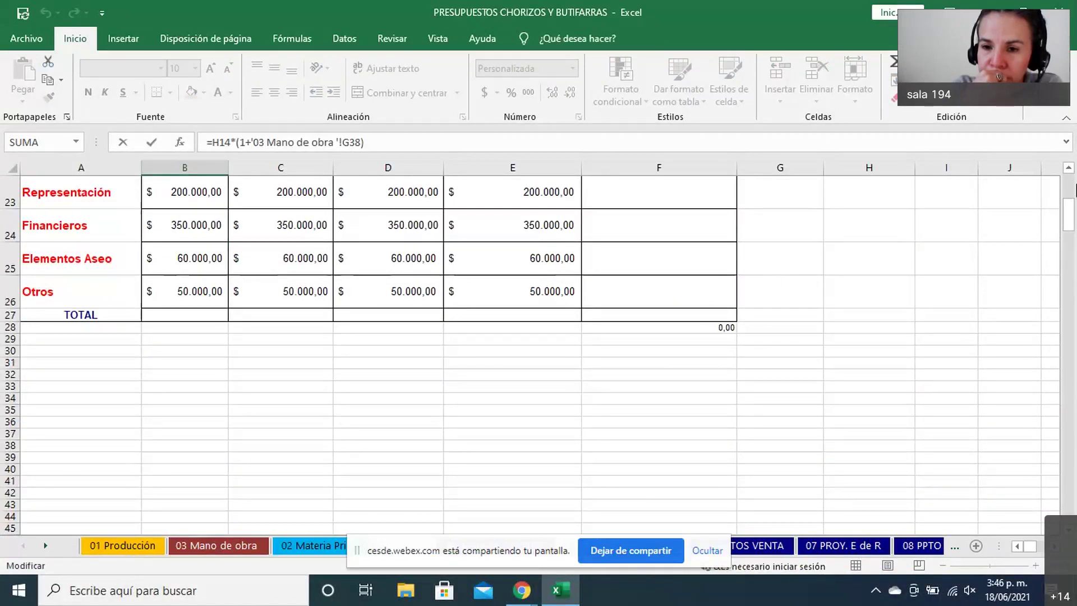
scroll(1075, 182, up, 3)
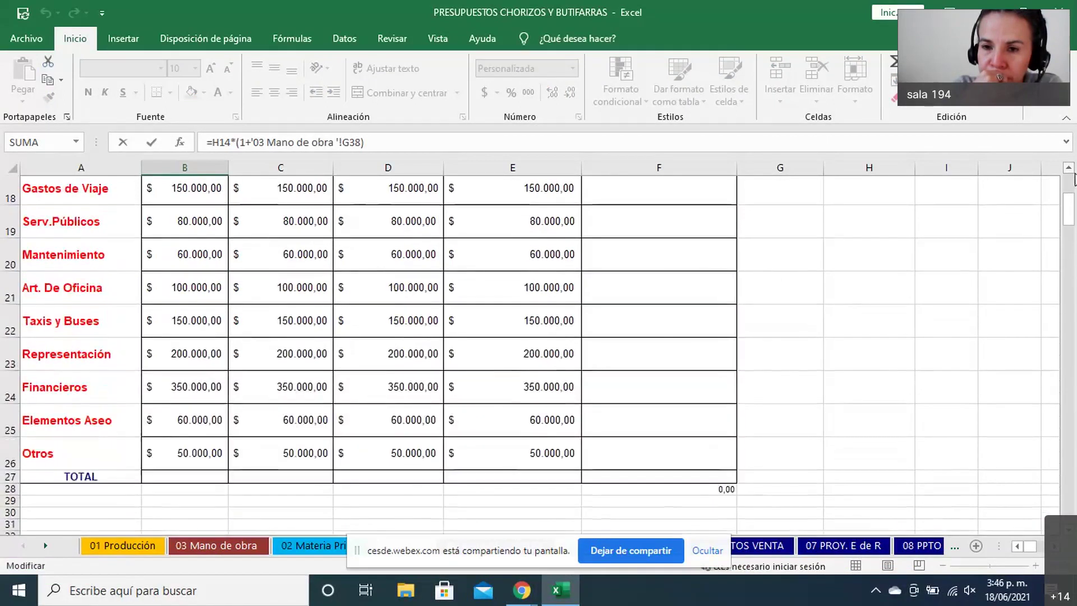
scroll(1075, 183, up, 5)
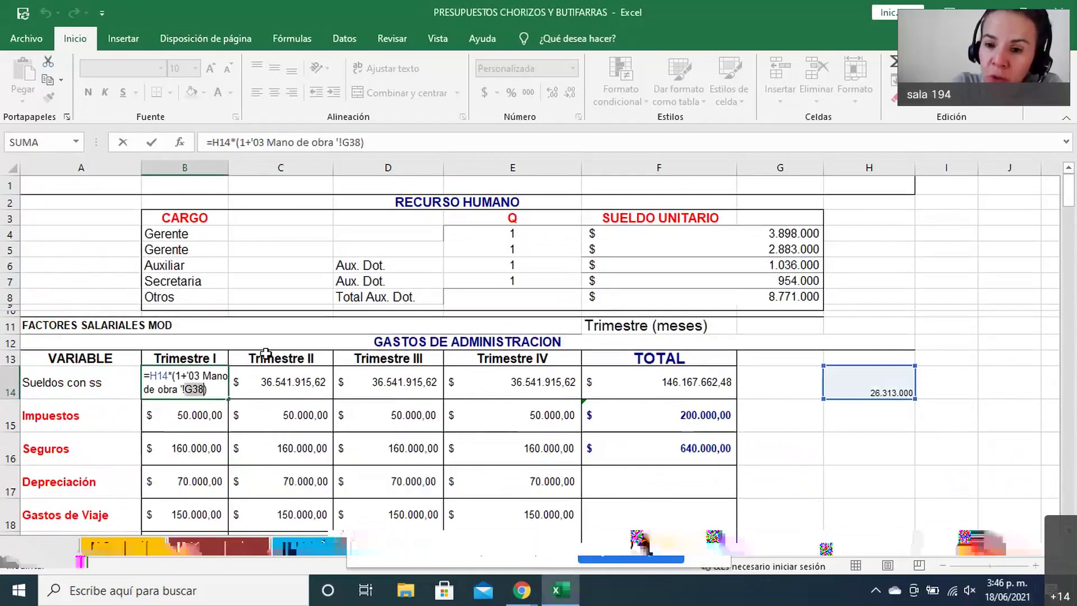
click(1069, 244)
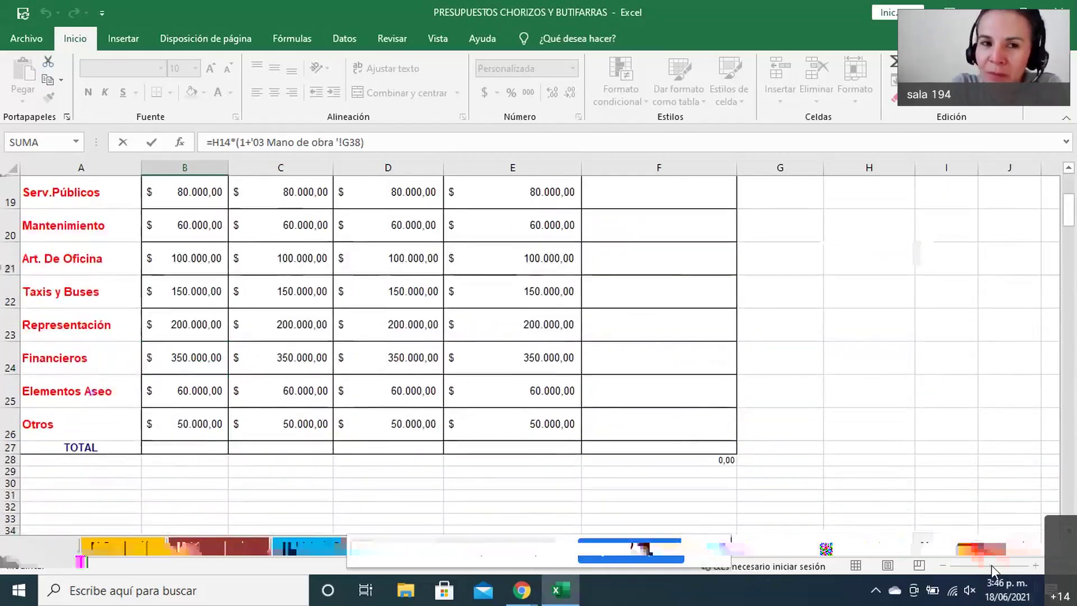
click(1068, 188)
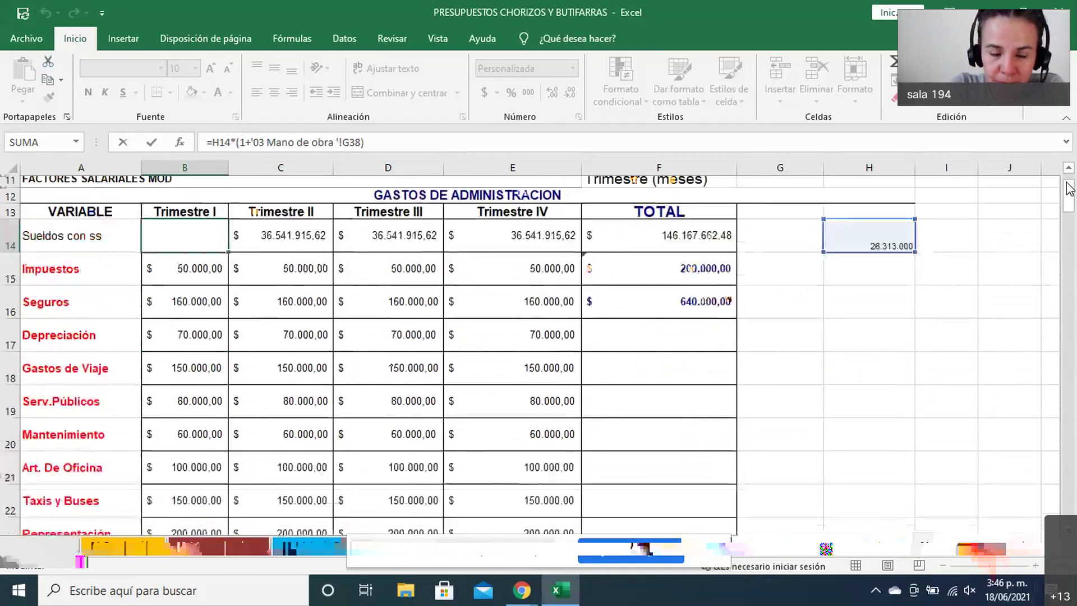
click(1069, 189)
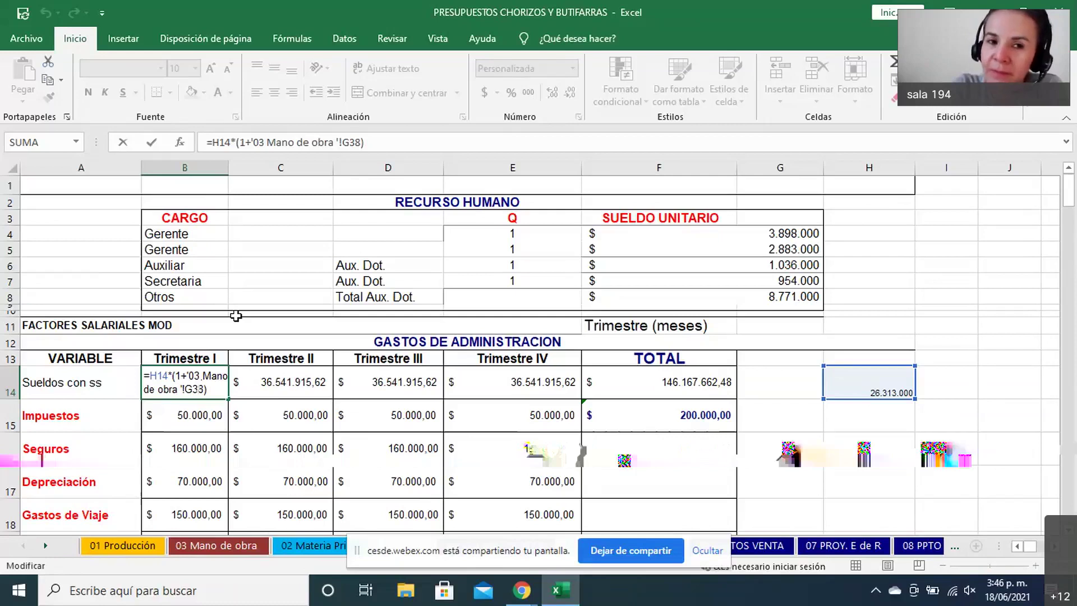
key(Return)
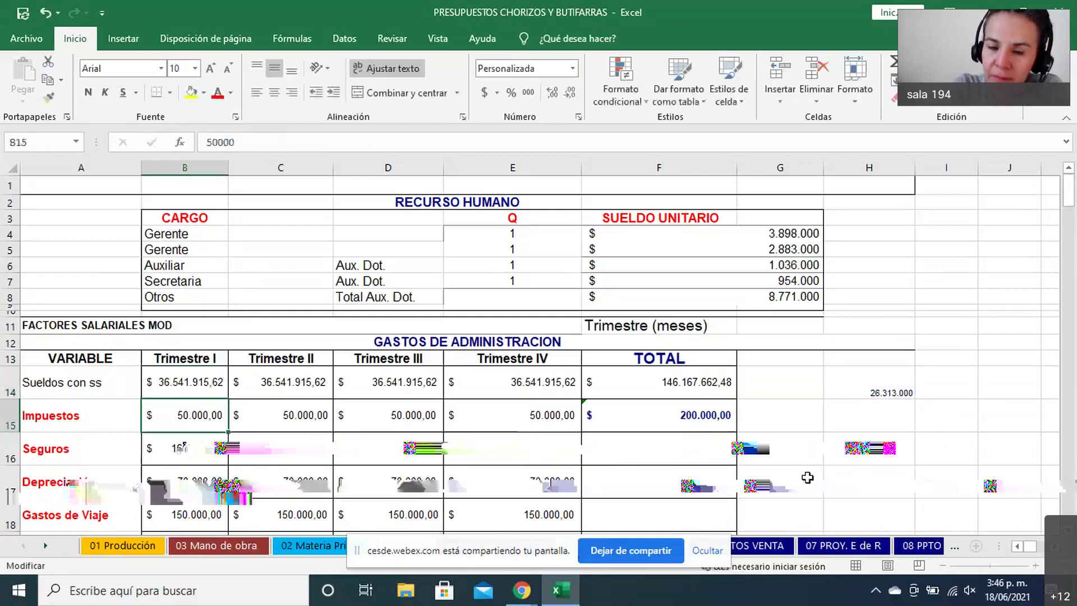
Enlarge the GASTOS DE ADMINISTRACION table and go to the Sueldos con ss label in A14
click(867, 449)
click(1014, 562)
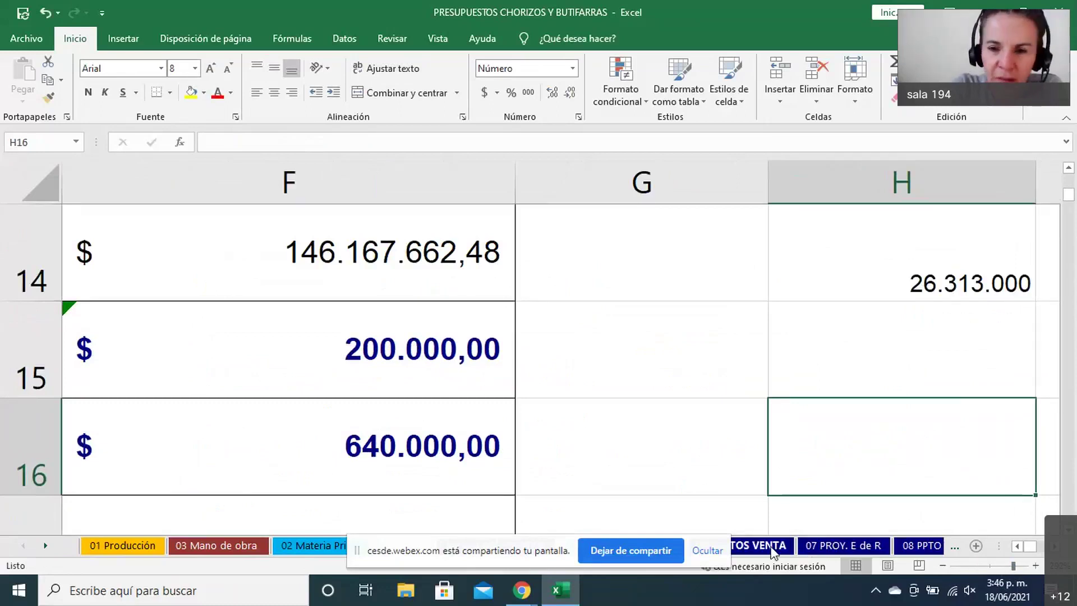
click(998, 564)
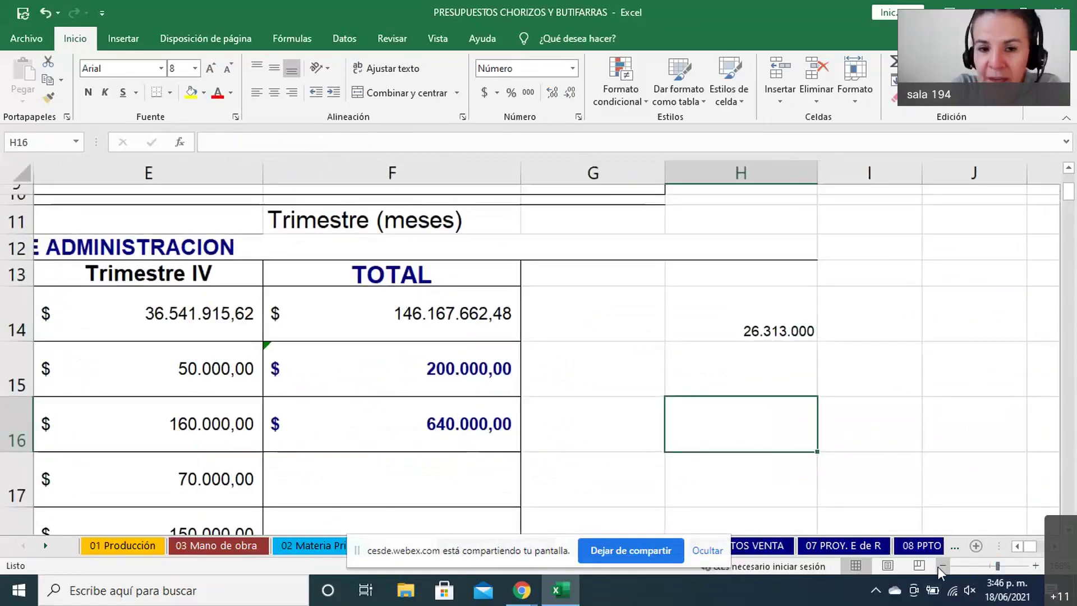
click(484, 300)
key(Left)
key(Left)
key(Left)
key(Left)
key(Left)
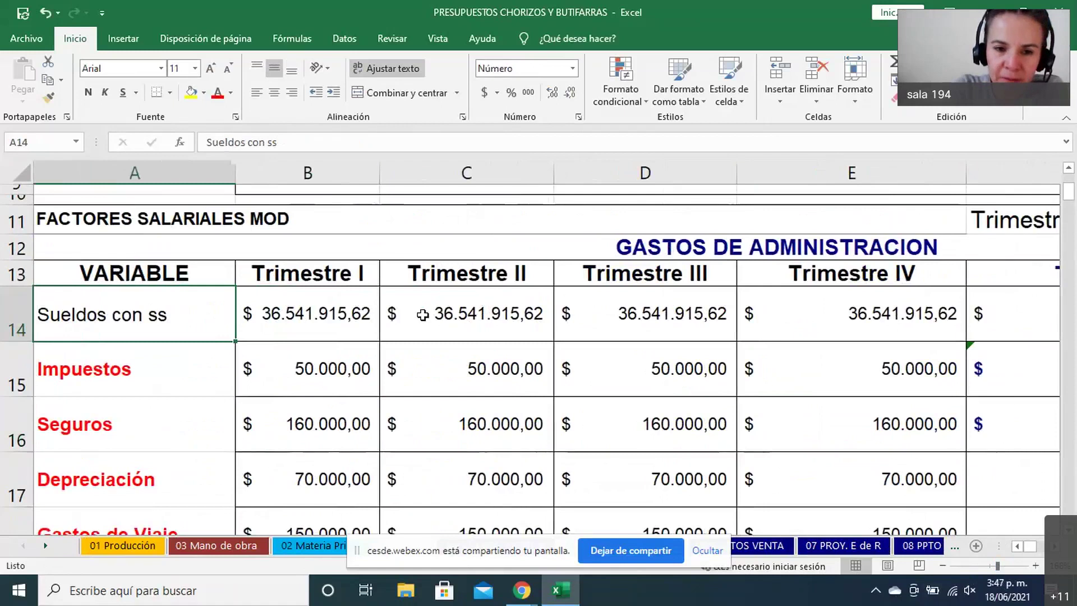
Try to wrap the Trimestre I salary formula in B14 in REDONDEAR, without a decimals argument
click(334, 306)
double_click(335, 307)
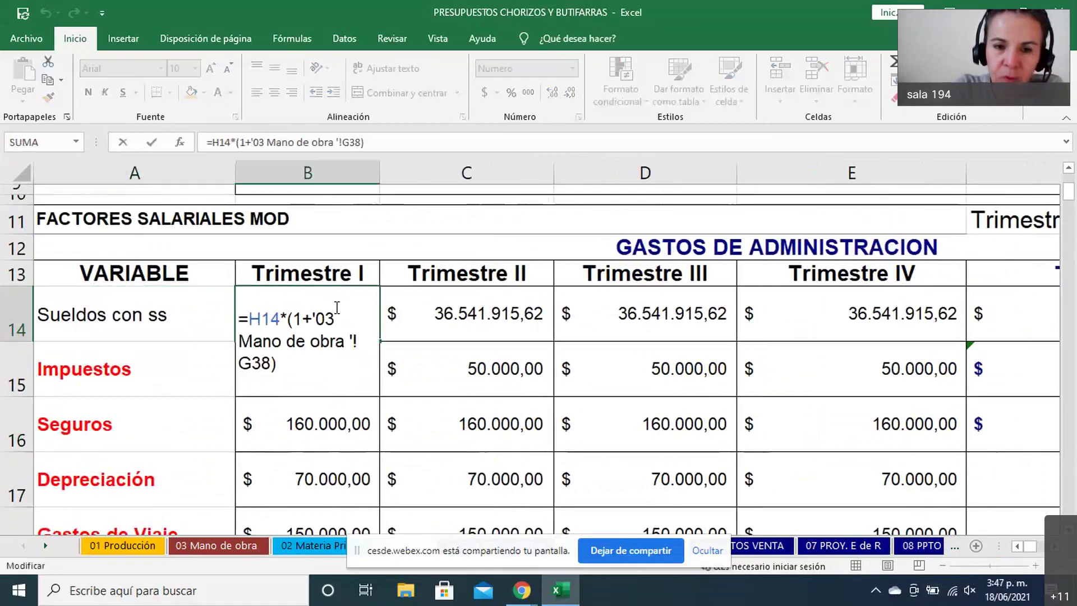
right_click(297, 359)
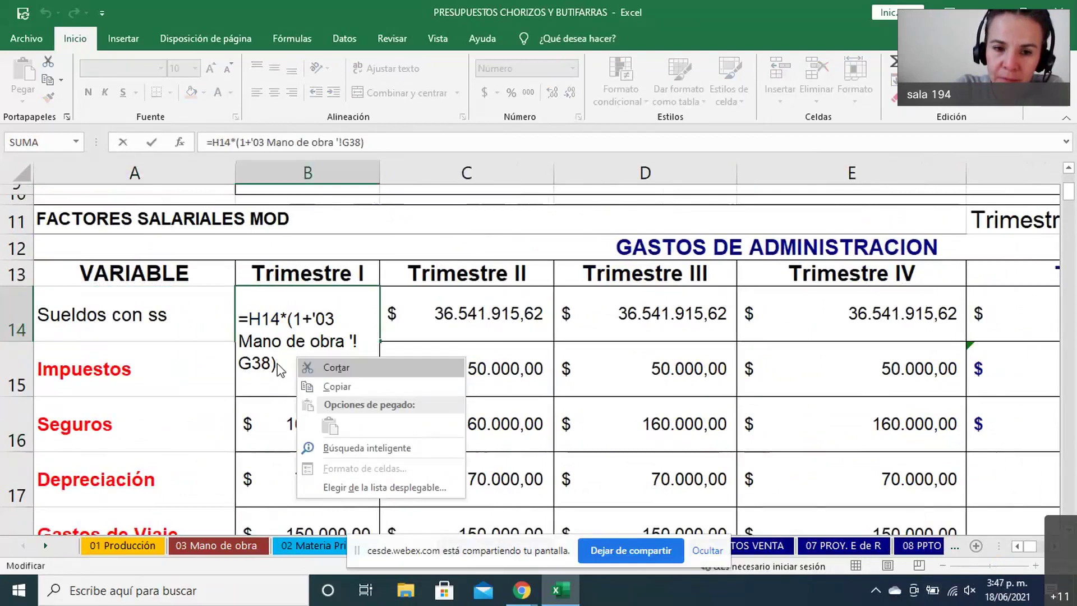
key(Escape)
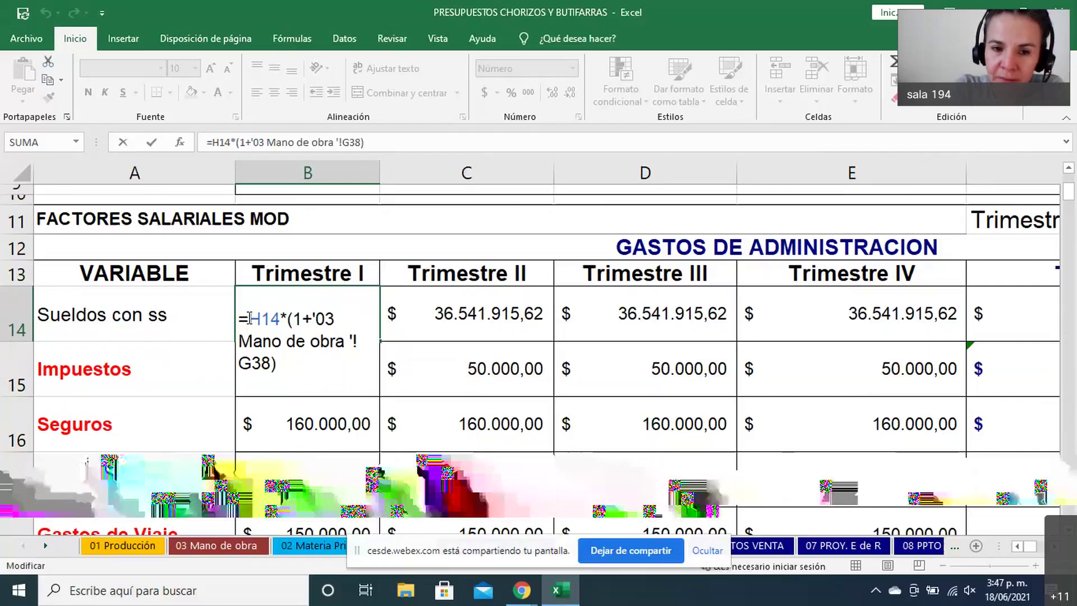
click(249, 318)
text(redondear()
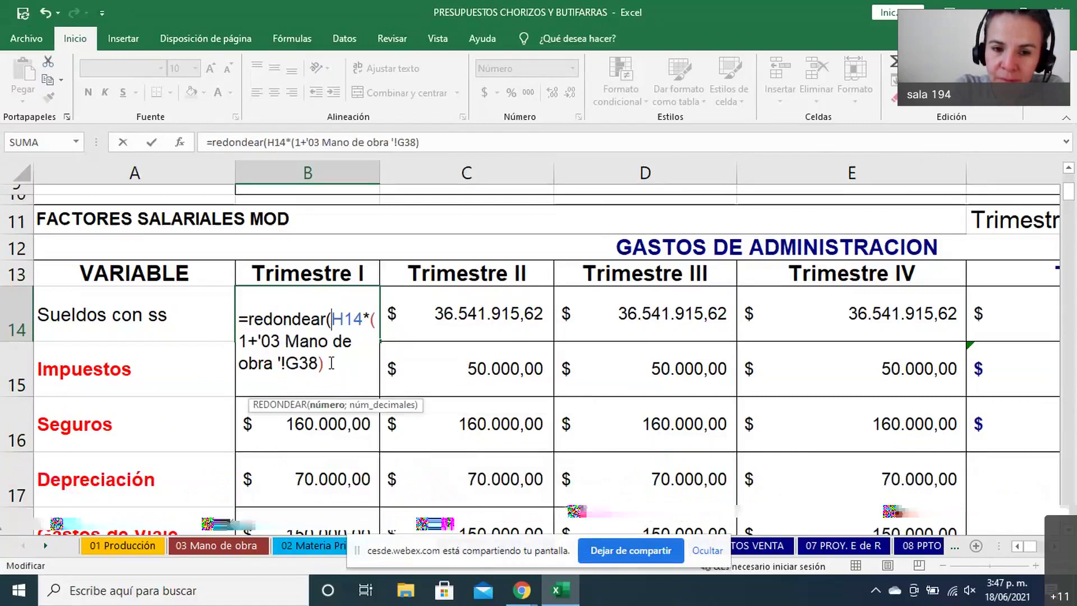
click(332, 363)
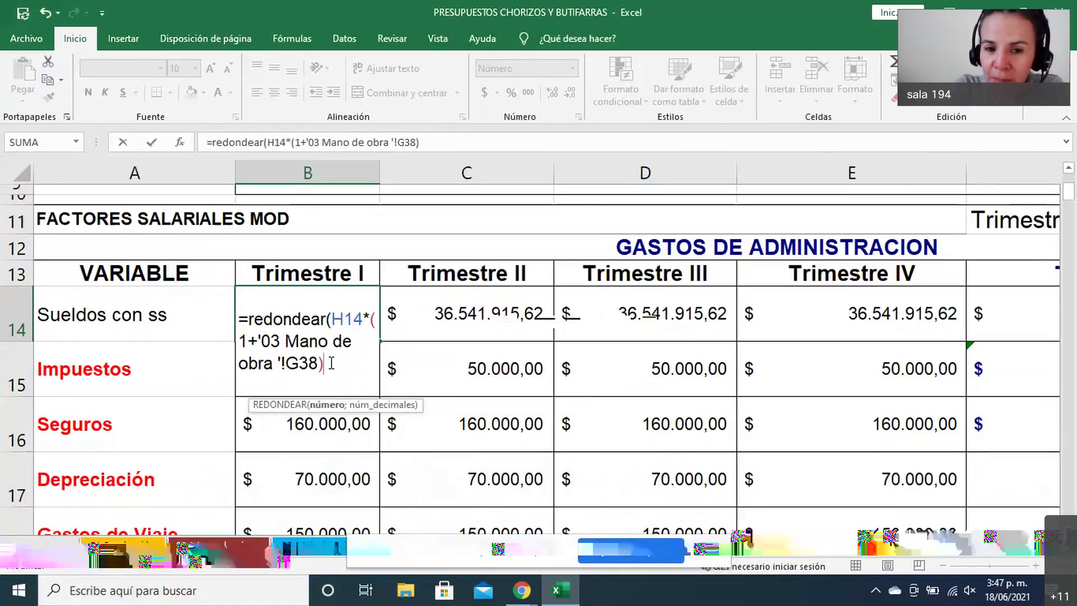
text())
key(Return)
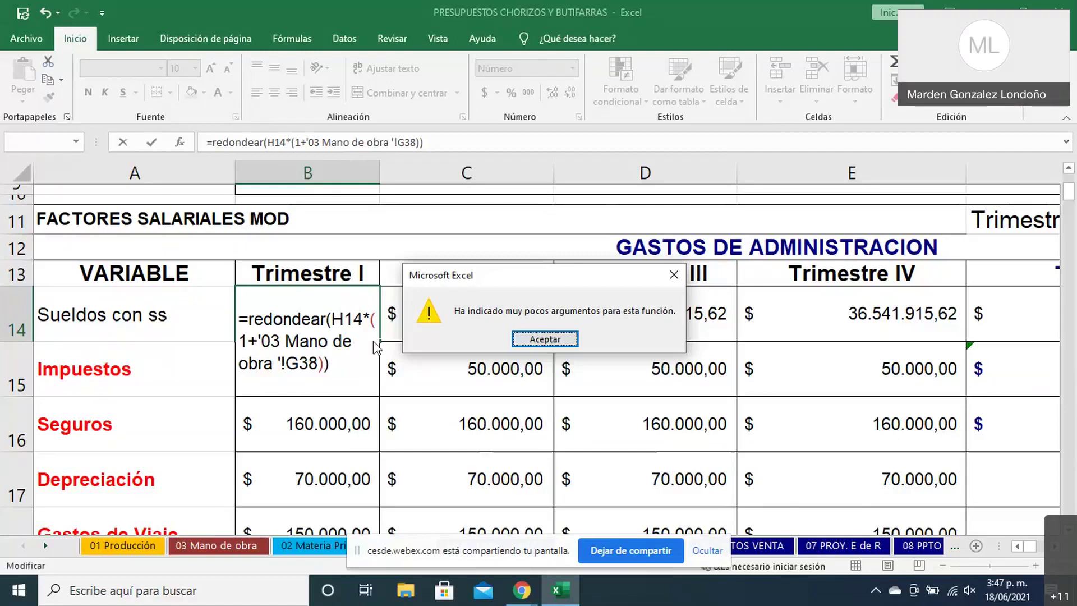
click(544, 339)
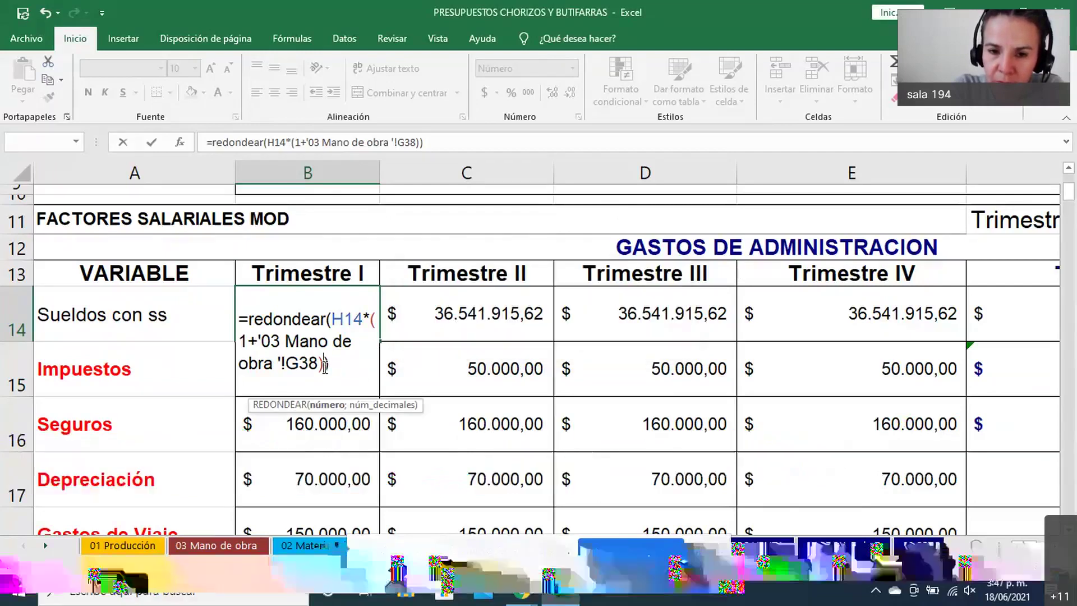
Try to correct the closing parentheses of the REDONDEAR formula in B14, then discard the edit
key(BackSpace)
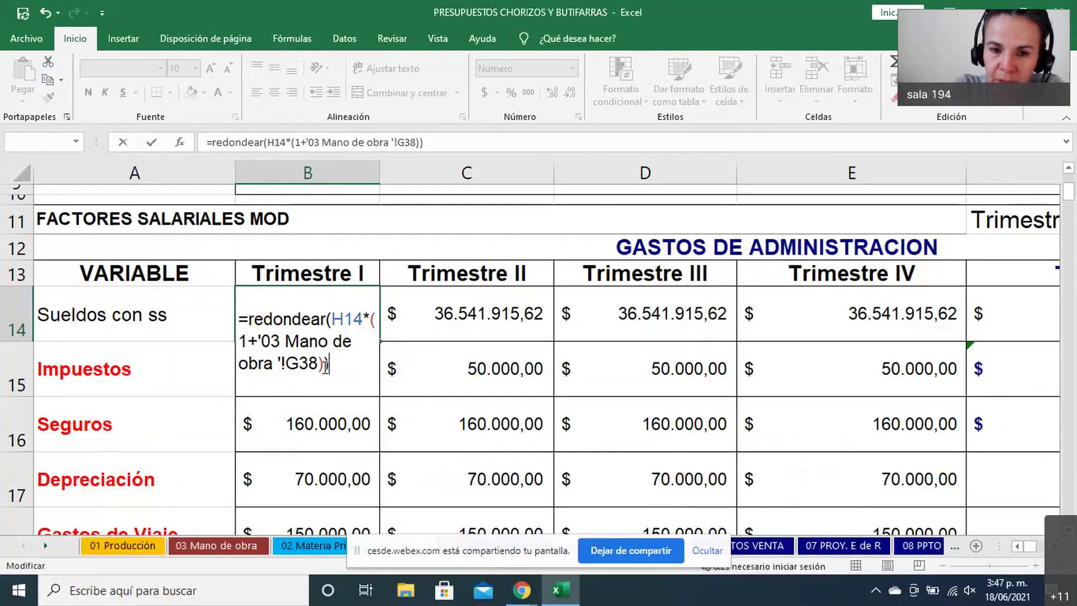
key(Return)
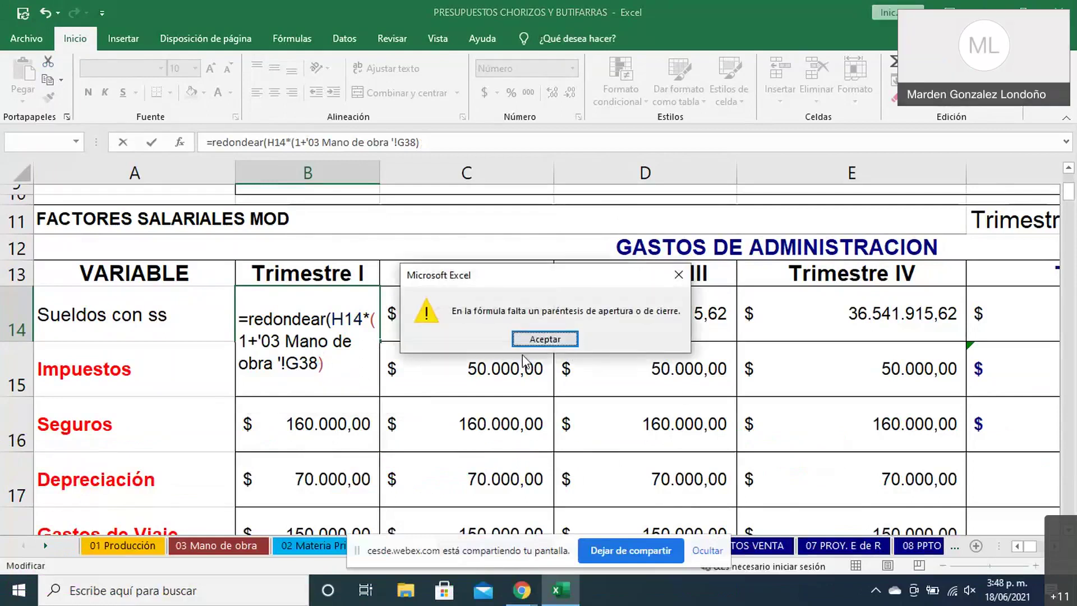
click(555, 340)
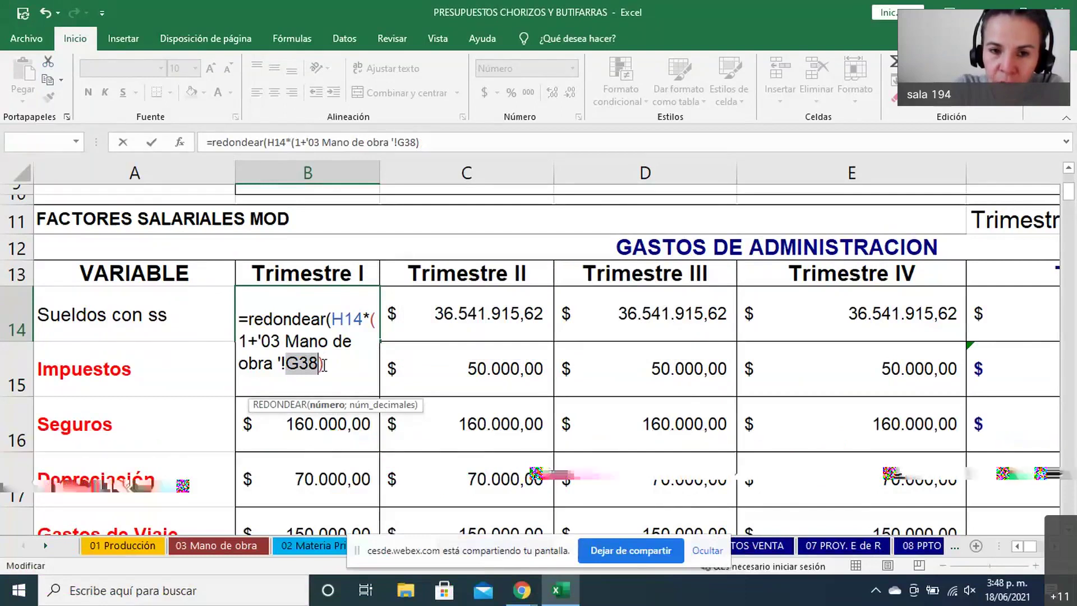
text())
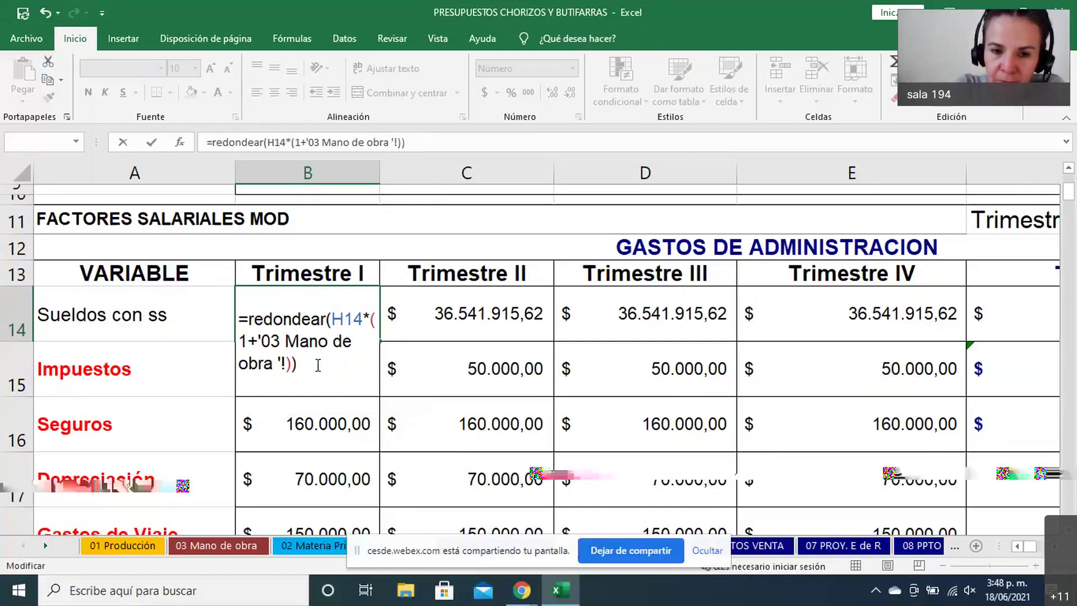
key(Left)
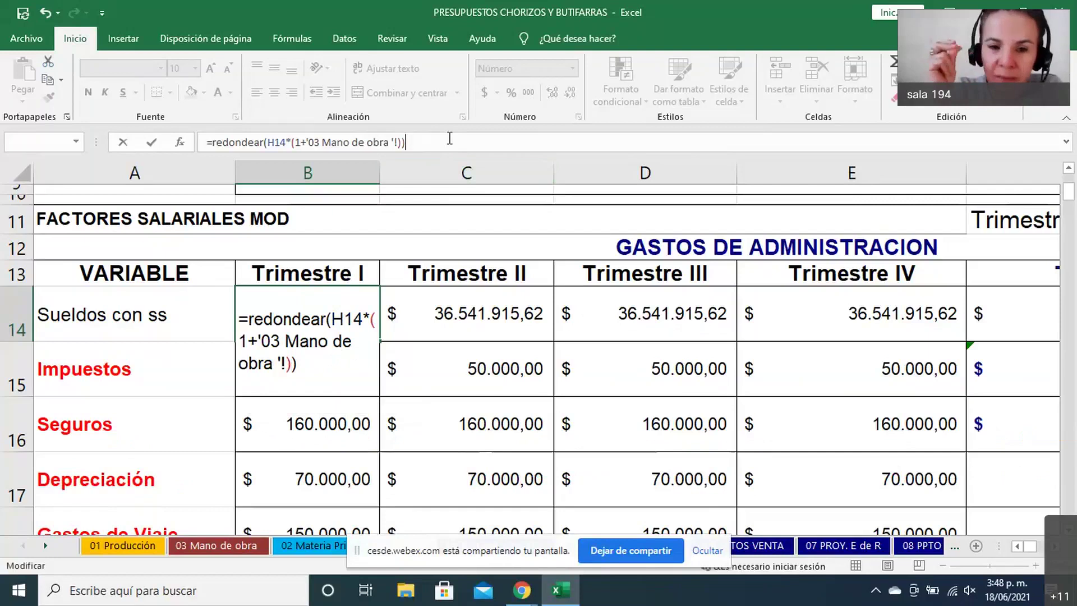
key(Escape)
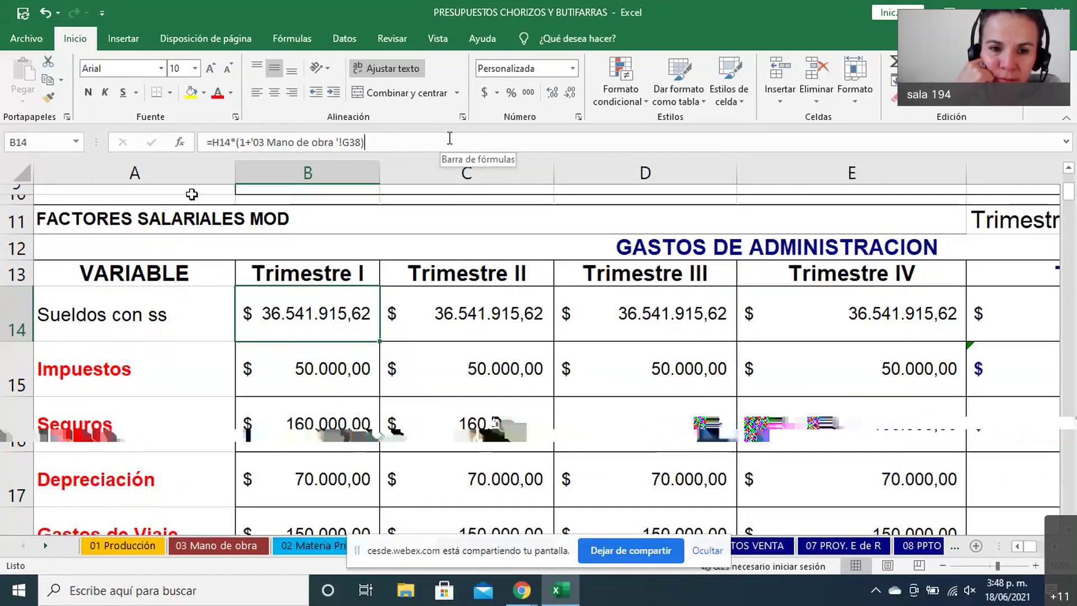
Round the Trimestre I salary in B14 with the formula =REDONDEAR(H14*(1+'03 Mano de obra '!G38);0) and reselect the cell
click(212, 142)
text(redondea)
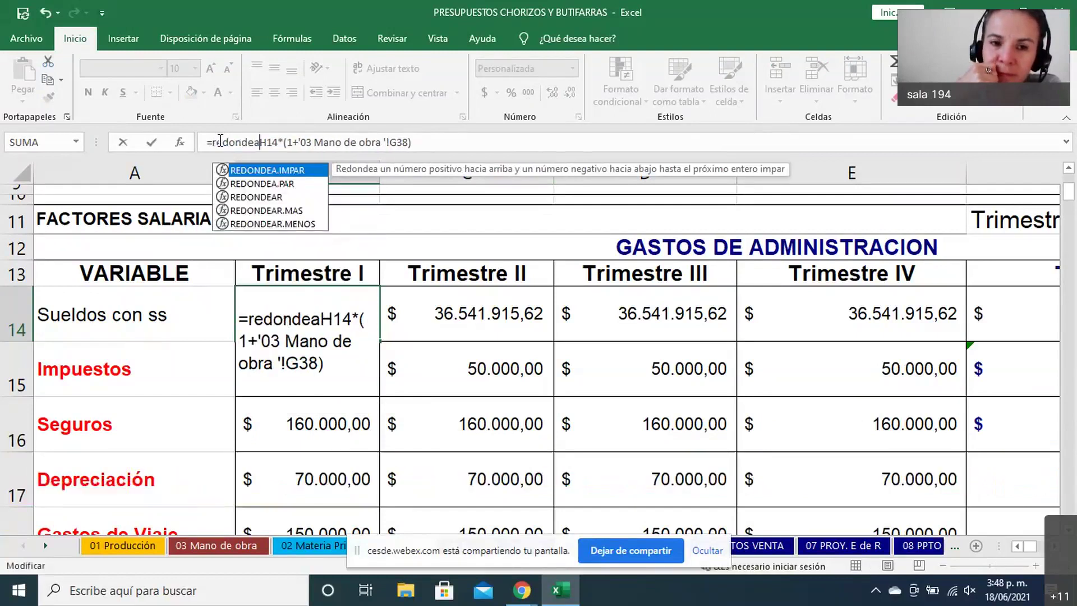
text(r()
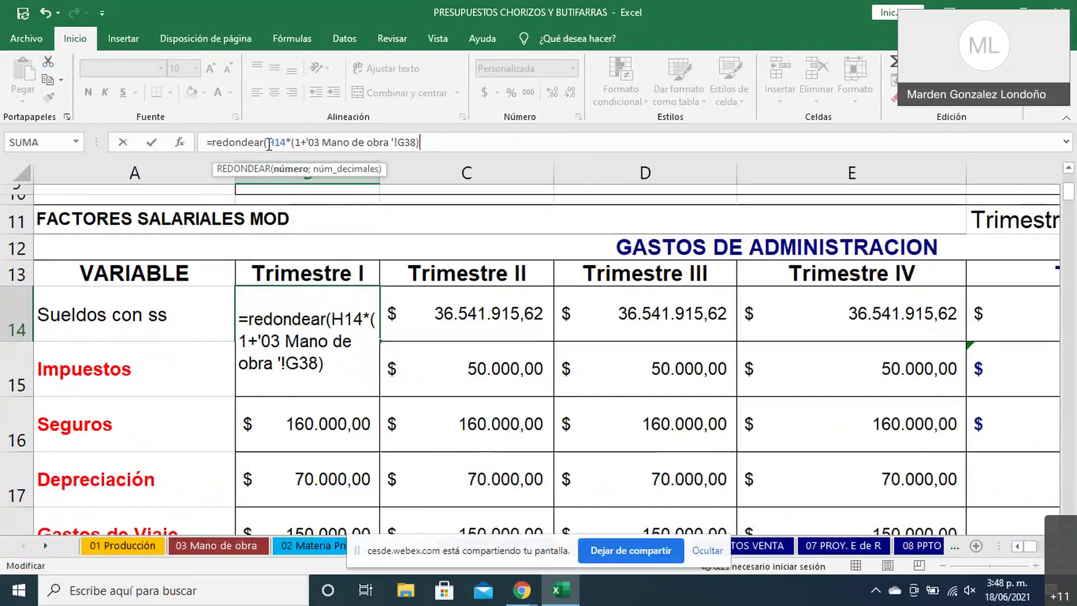
click(264, 143)
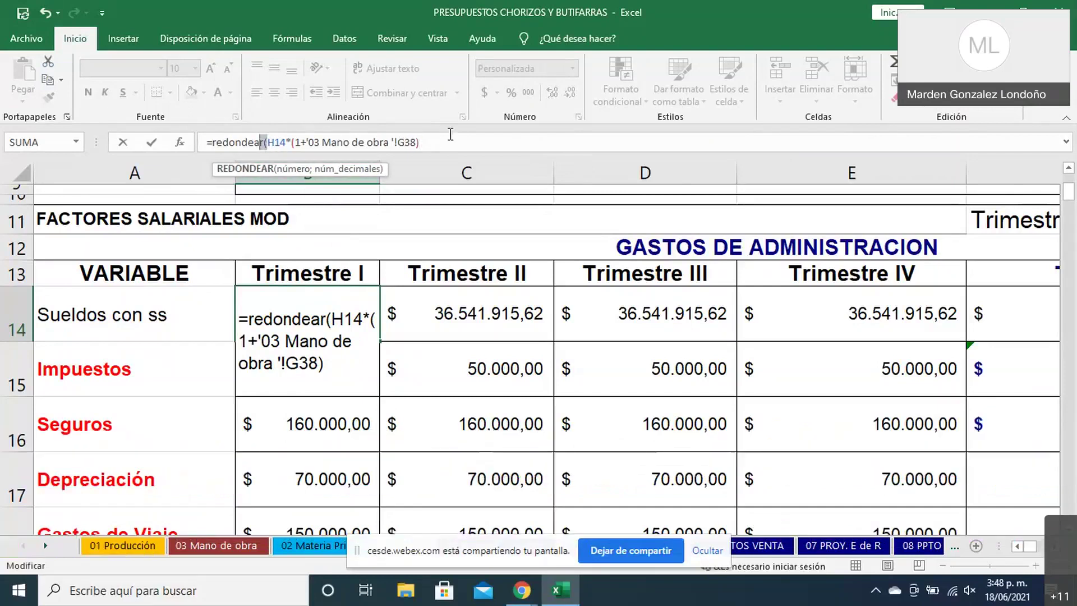
click(431, 143)
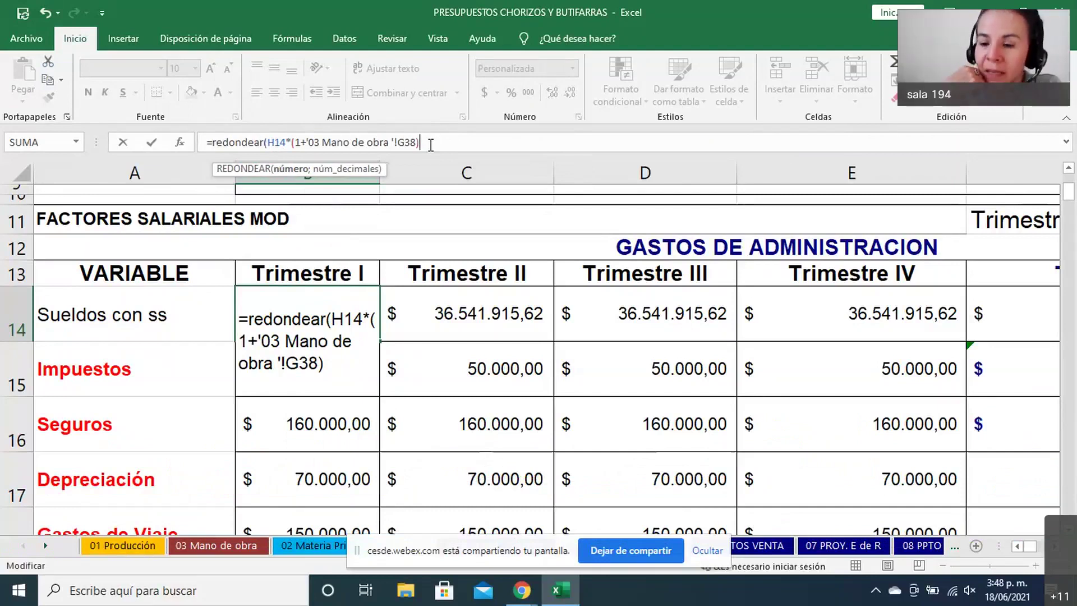
text(;)
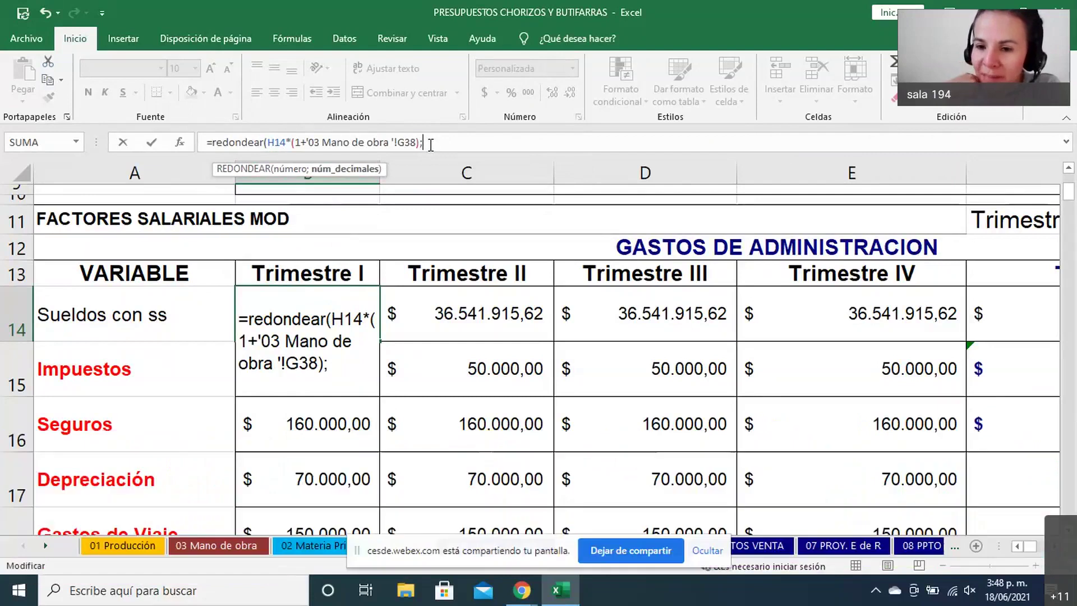
text(o)
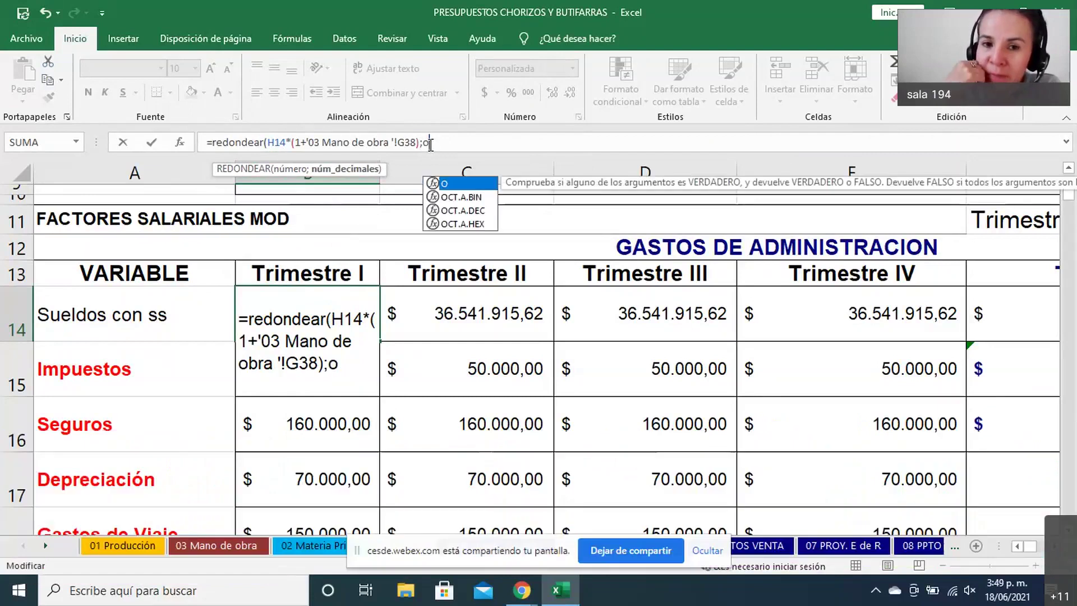
key(BackSpace)
text(0)
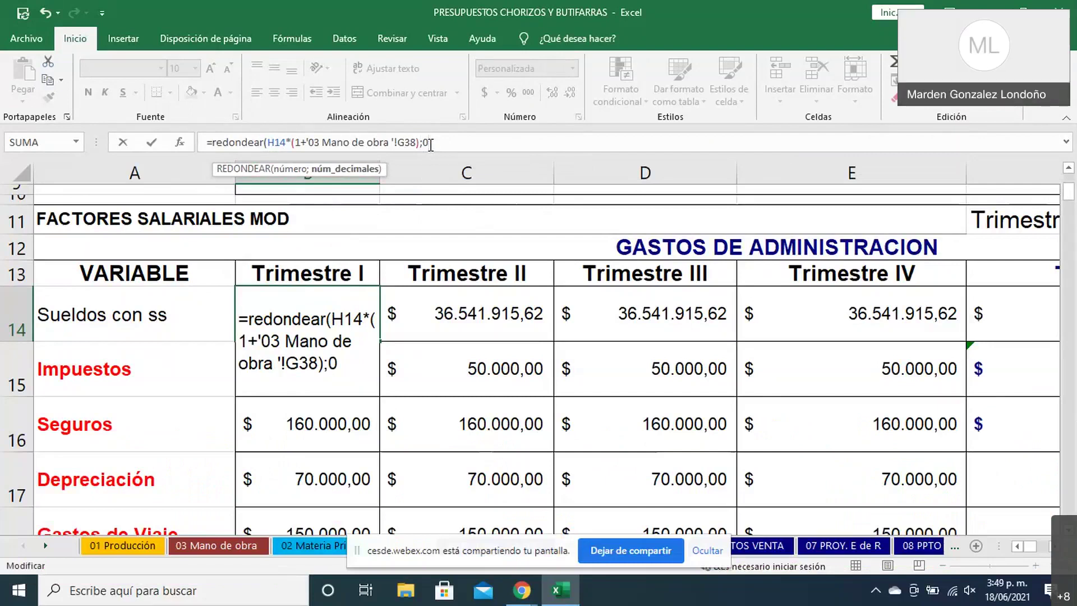
text())
key(Return)
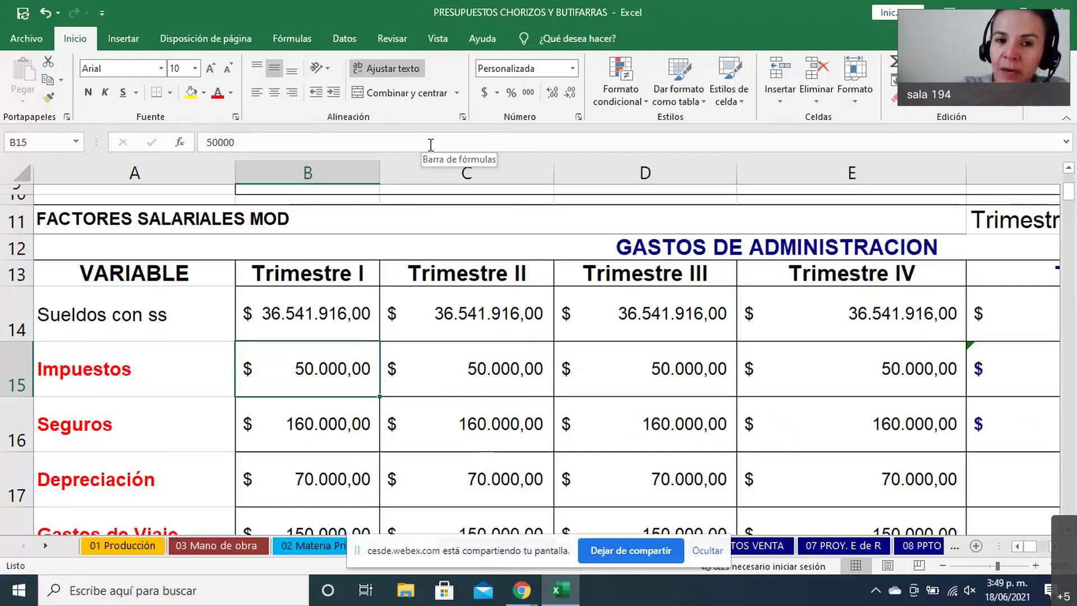
click(310, 330)
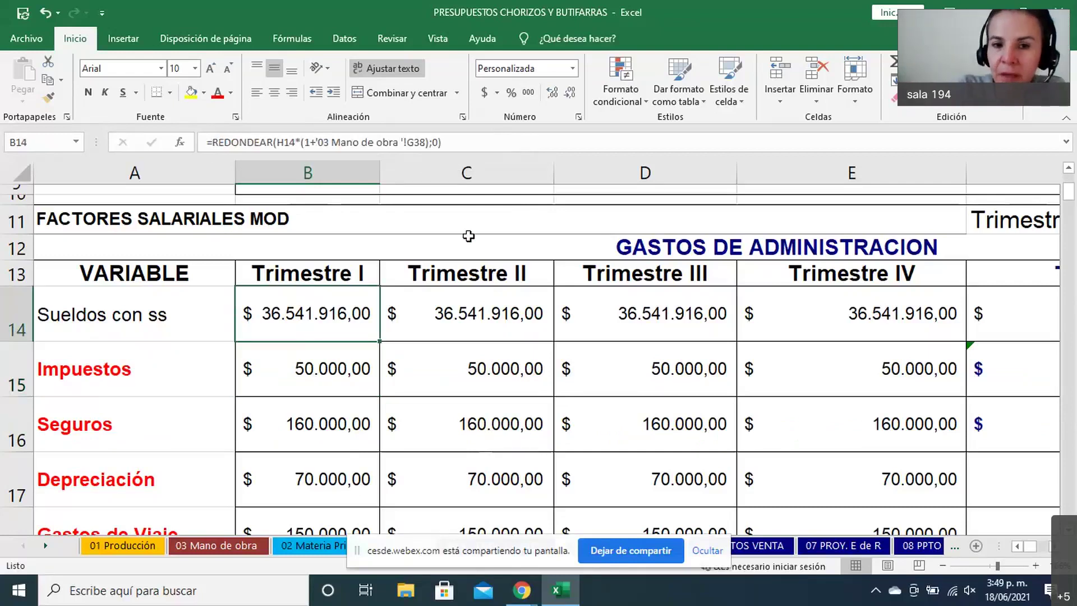